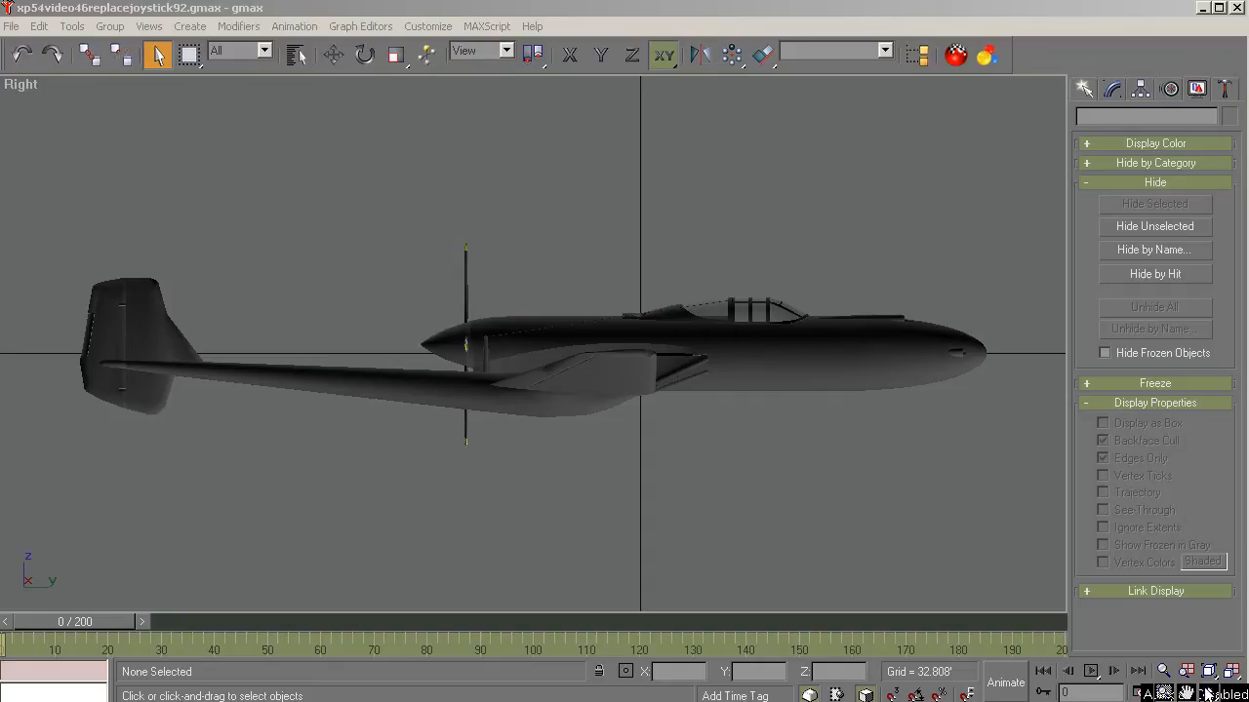
- Examine the aircraft's canopy and empty cockpit area from several angles
left_click(1209, 693)
left_click_drag(572, 395, 607, 451)
scroll(832, 343, "up", 5)
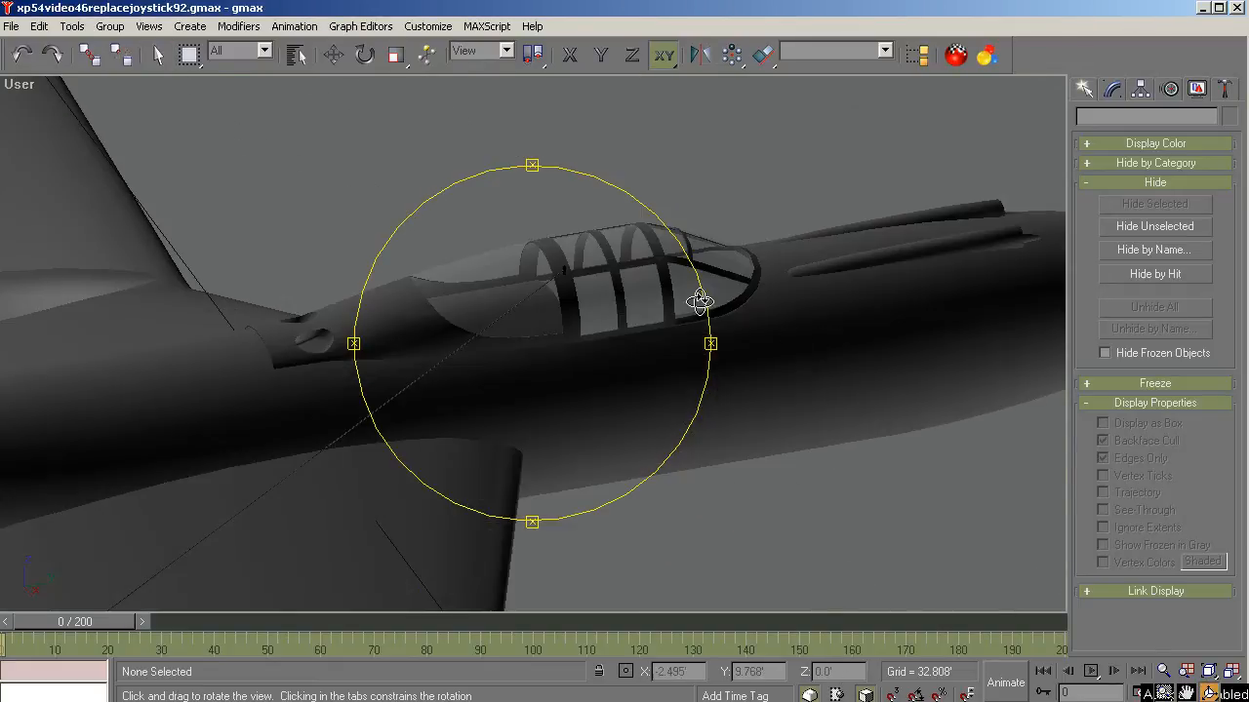
left_click_drag(700, 296, 669, 301)
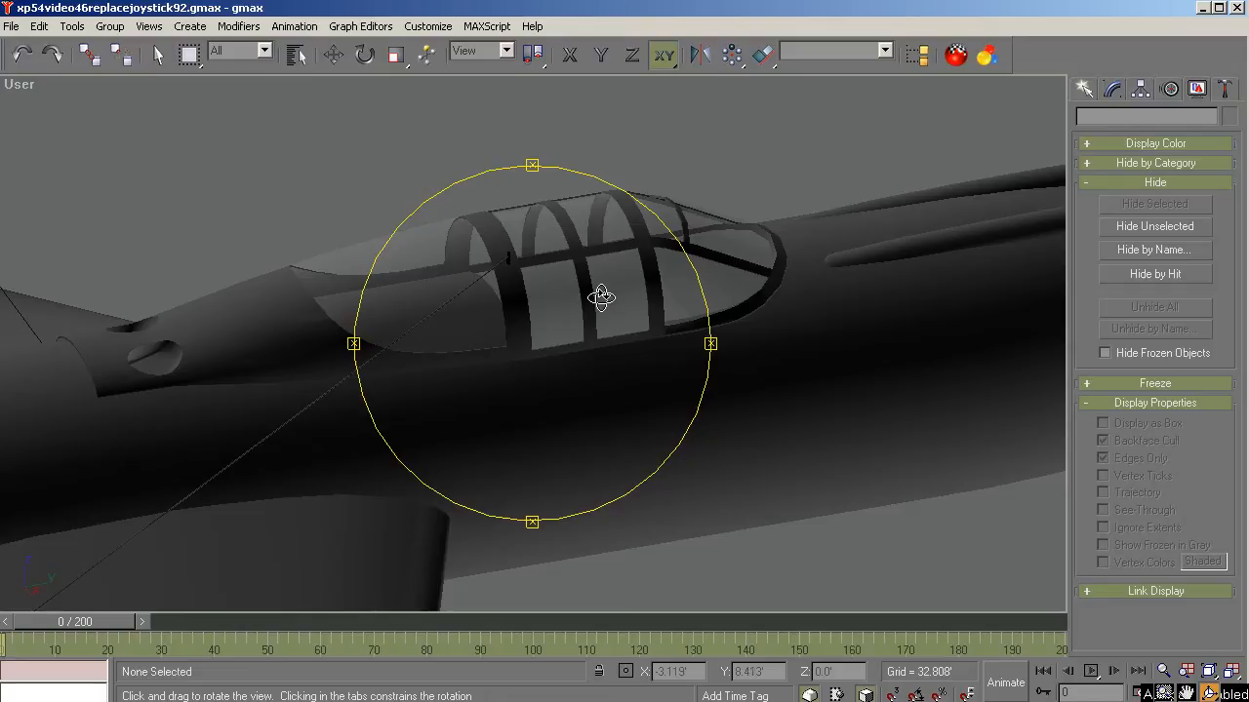
left_click_drag(601, 298, 551, 349)
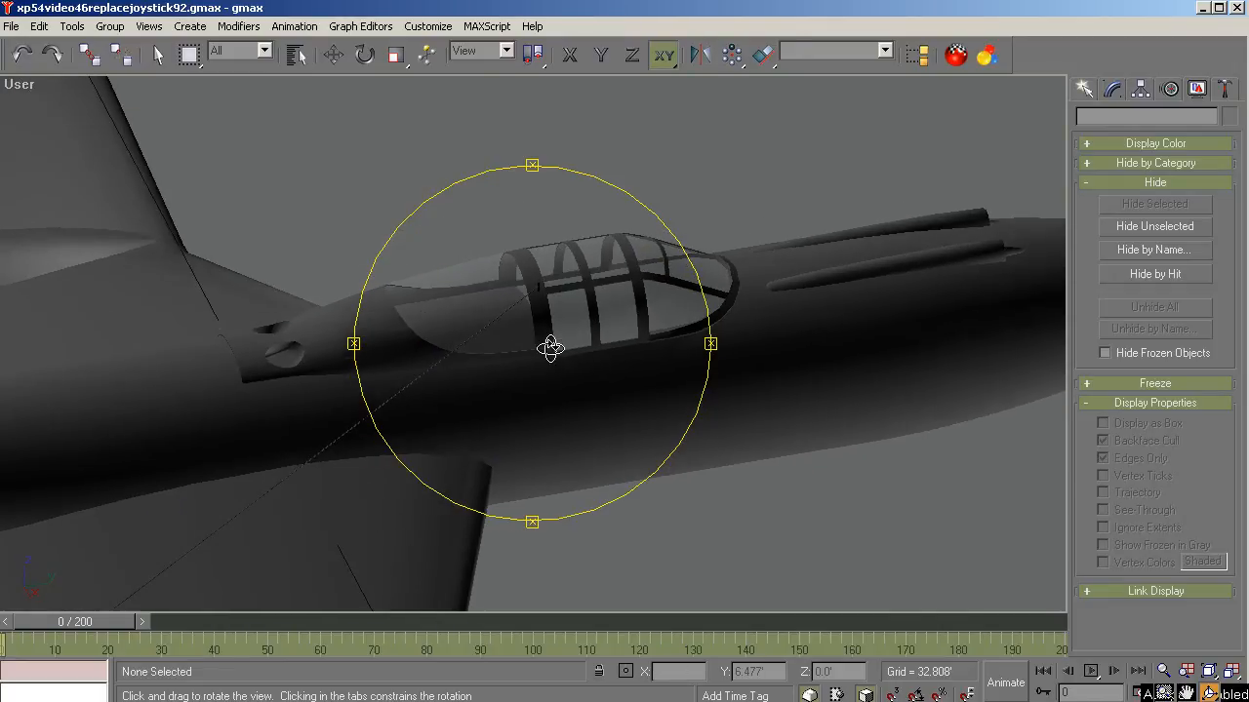
left_click_drag(604, 283, 610, 307)
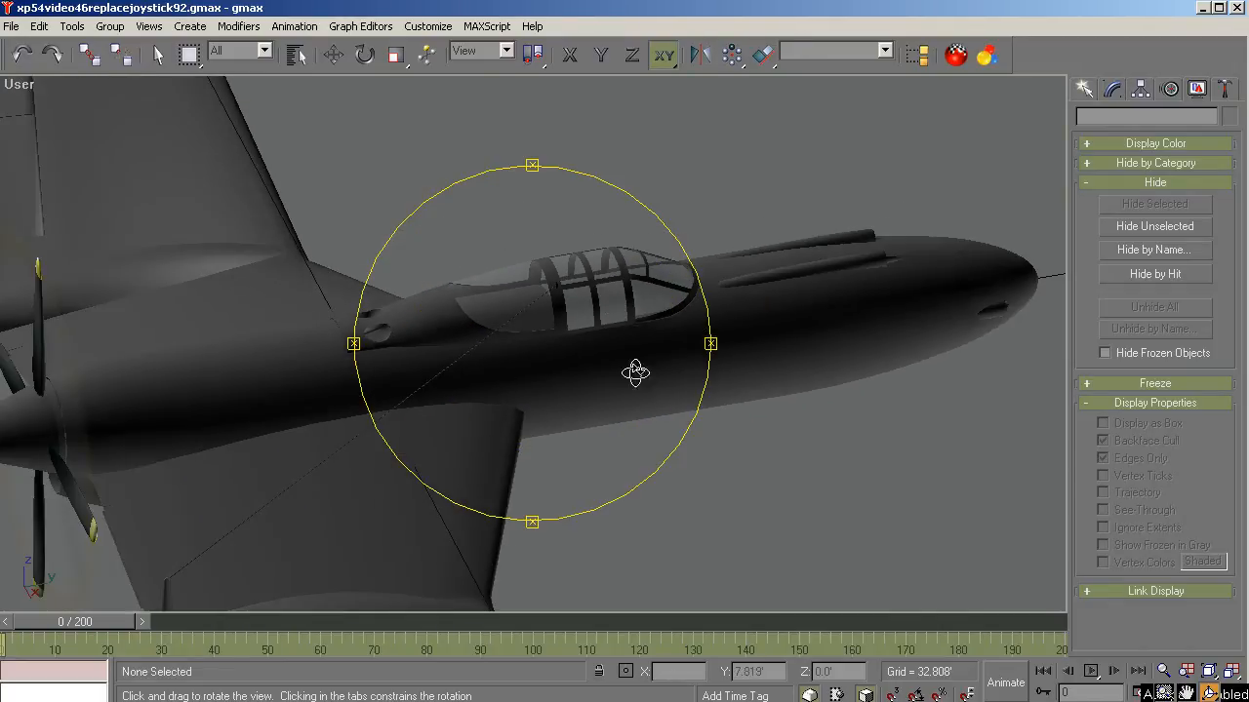
right_click(726, 460)
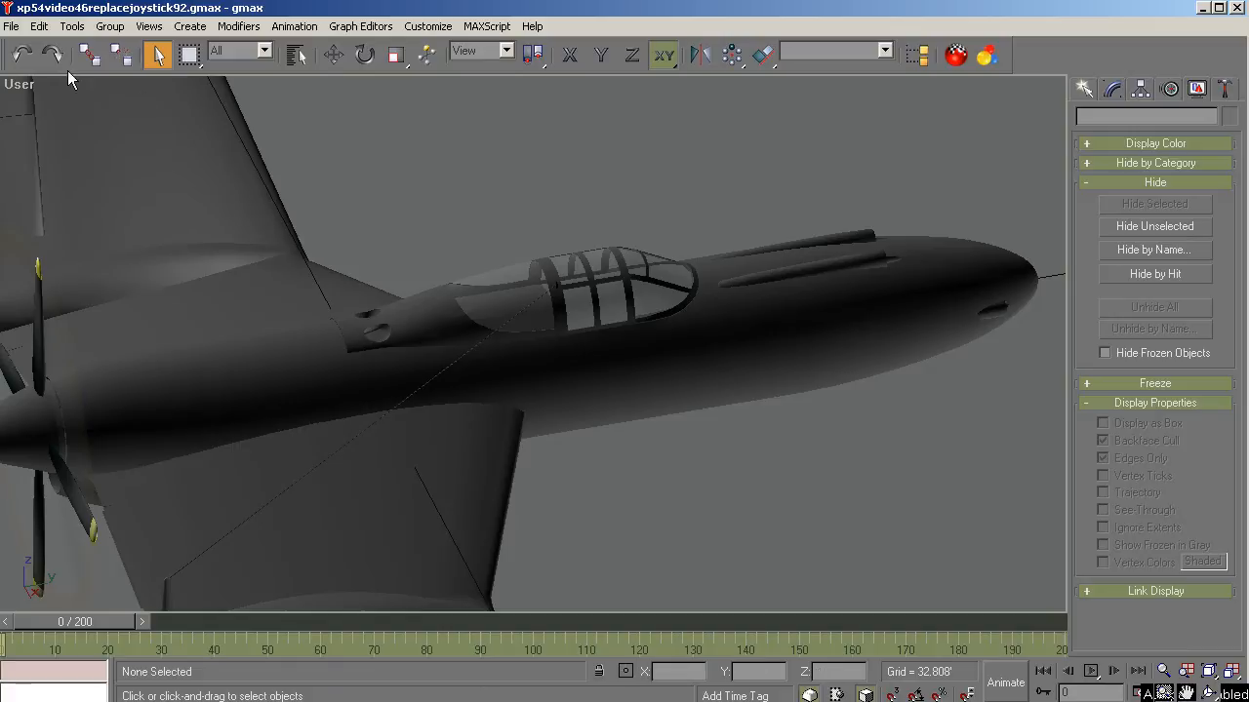
left_click(13, 27)
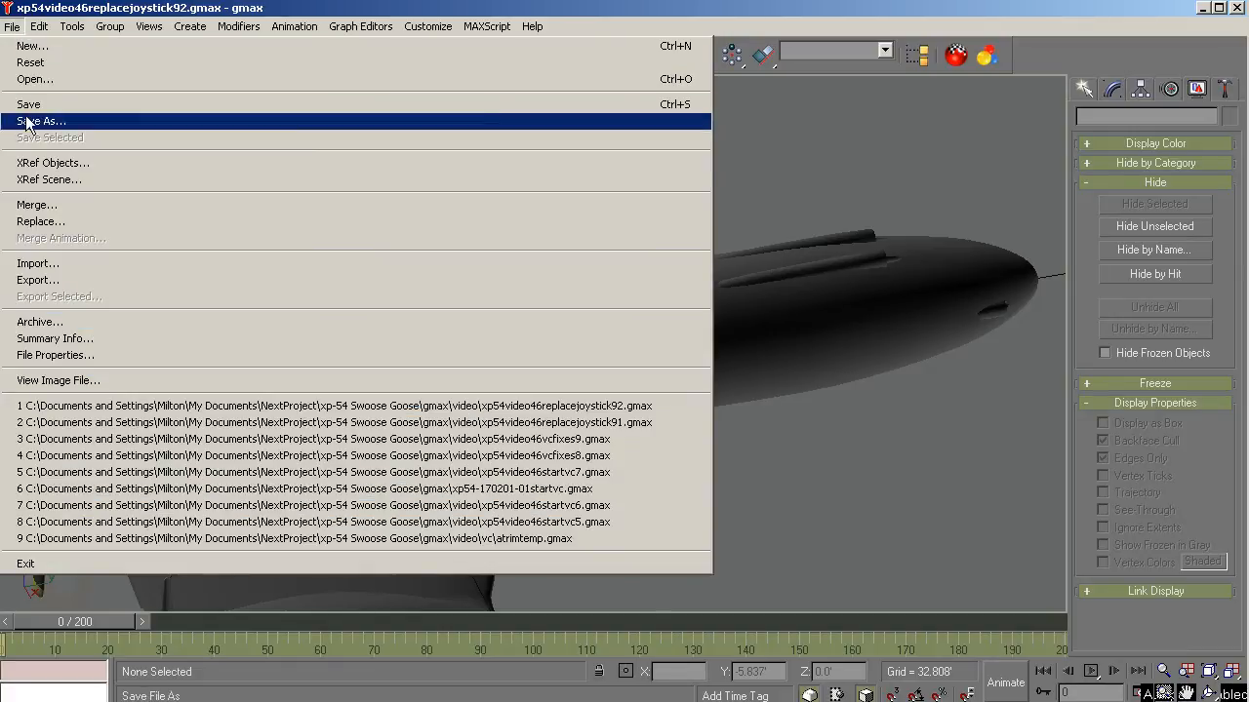
left_click(38, 205)
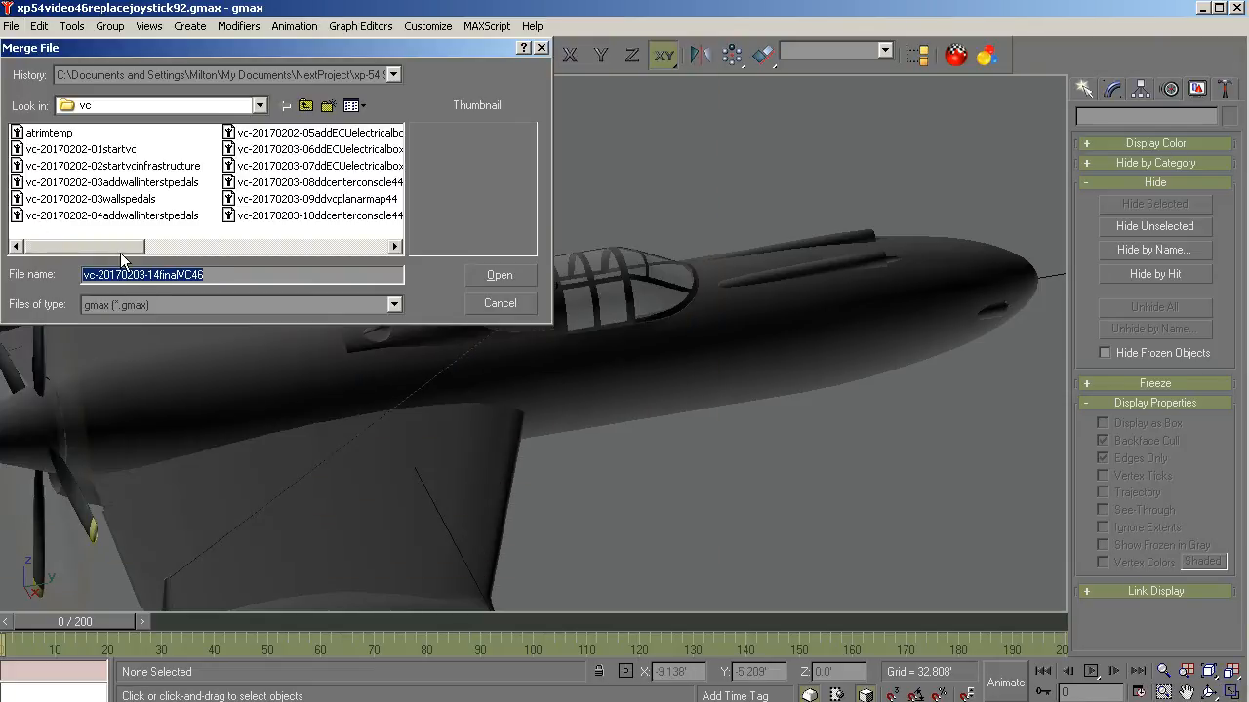
left_click_drag(120, 253, 335, 242)
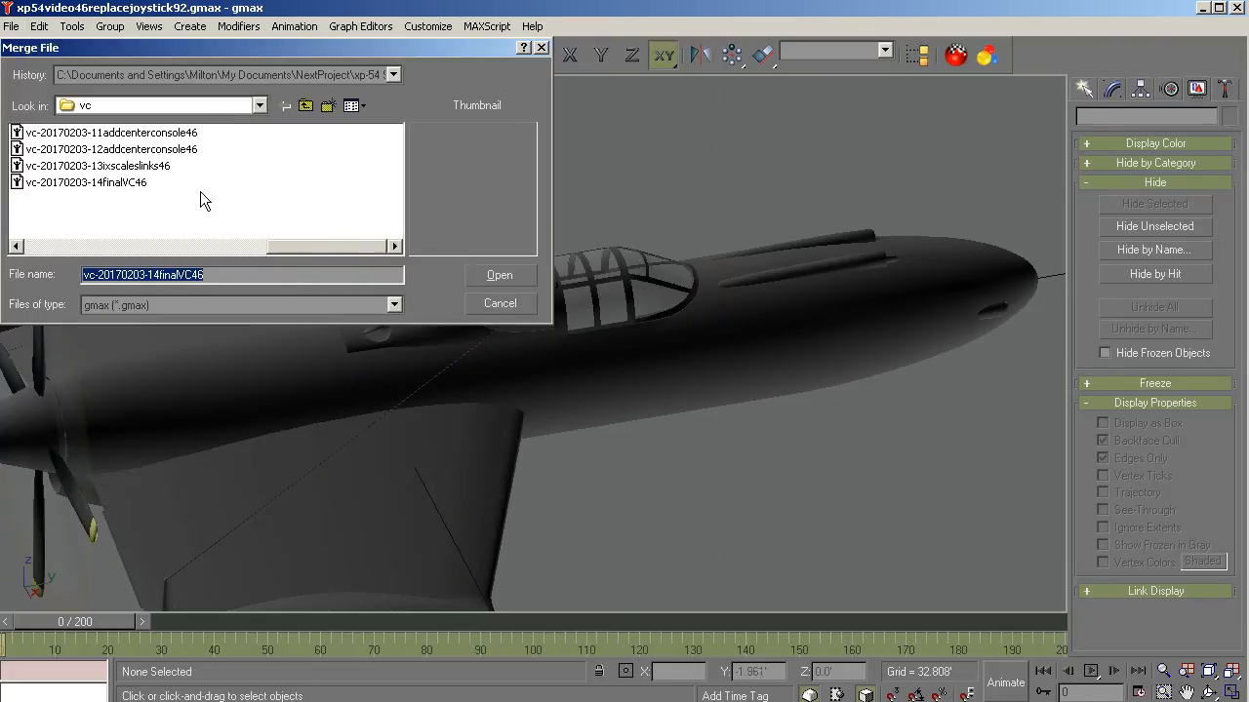
left_click(117, 183)
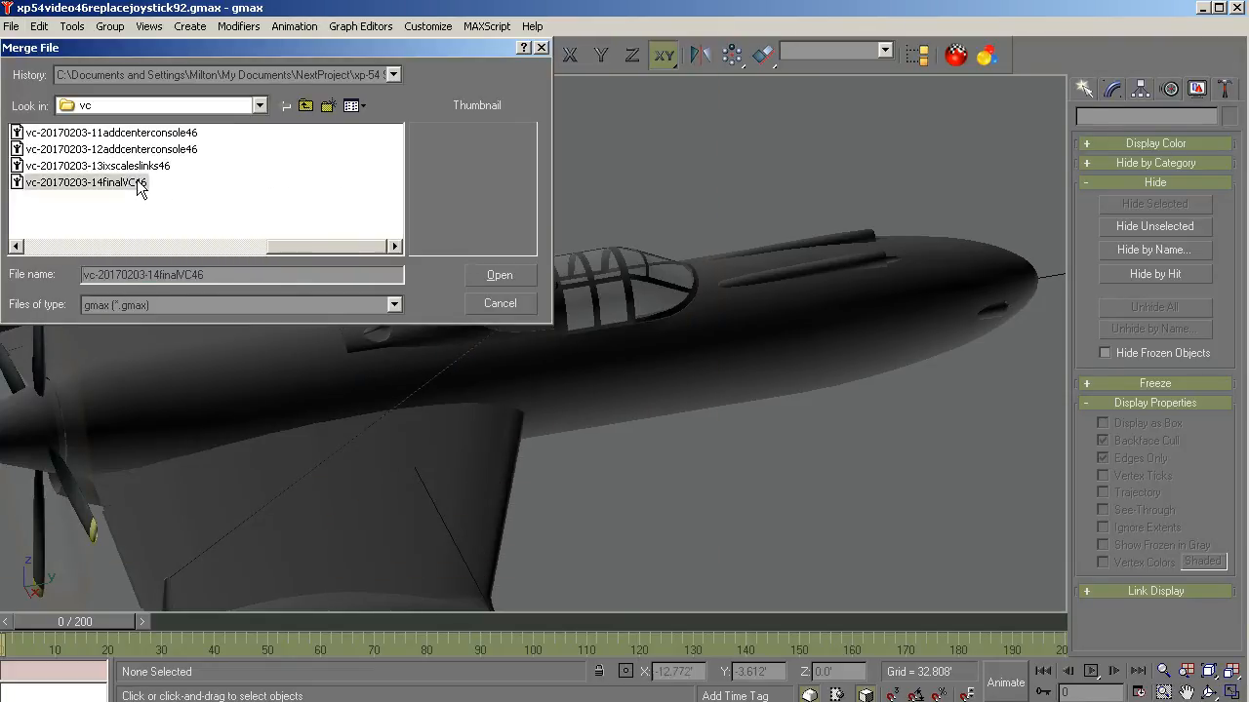
left_click(498, 276)
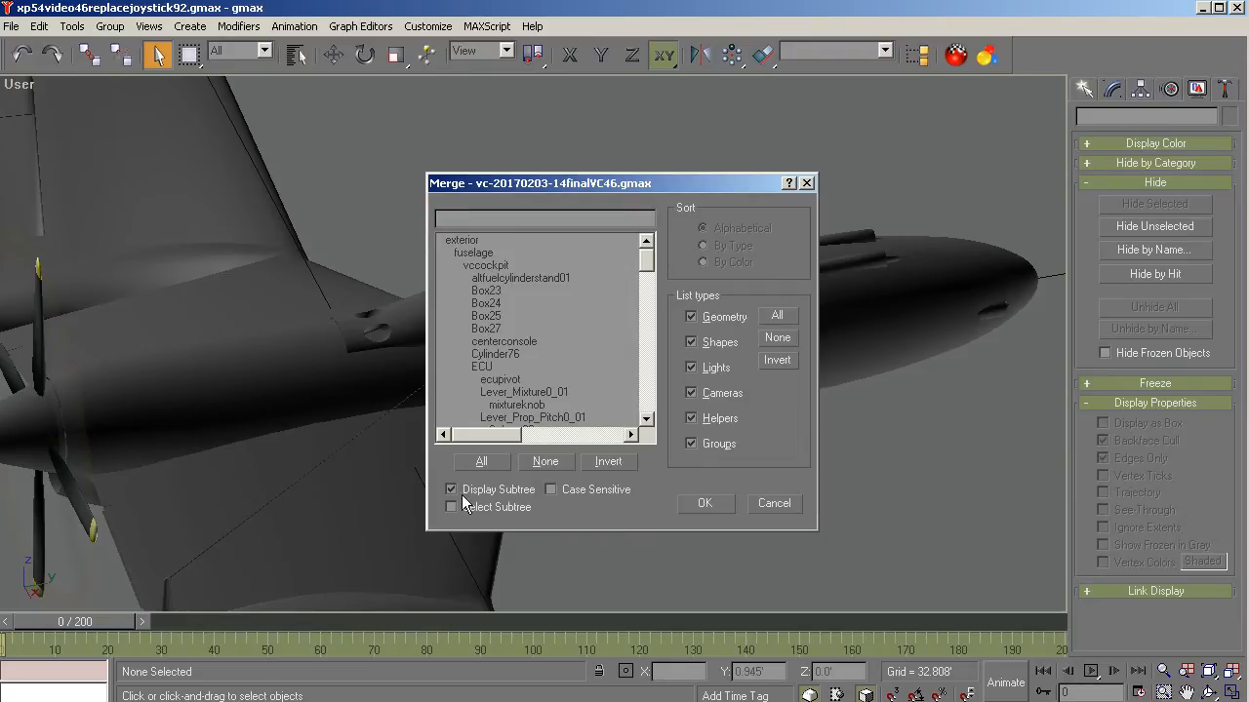
- Merge vccockpit with its entire subtree and reparent all merged objects to the matching parents in the current scene
left_click(487, 265)
left_click_drag(651, 408, 632, 263)
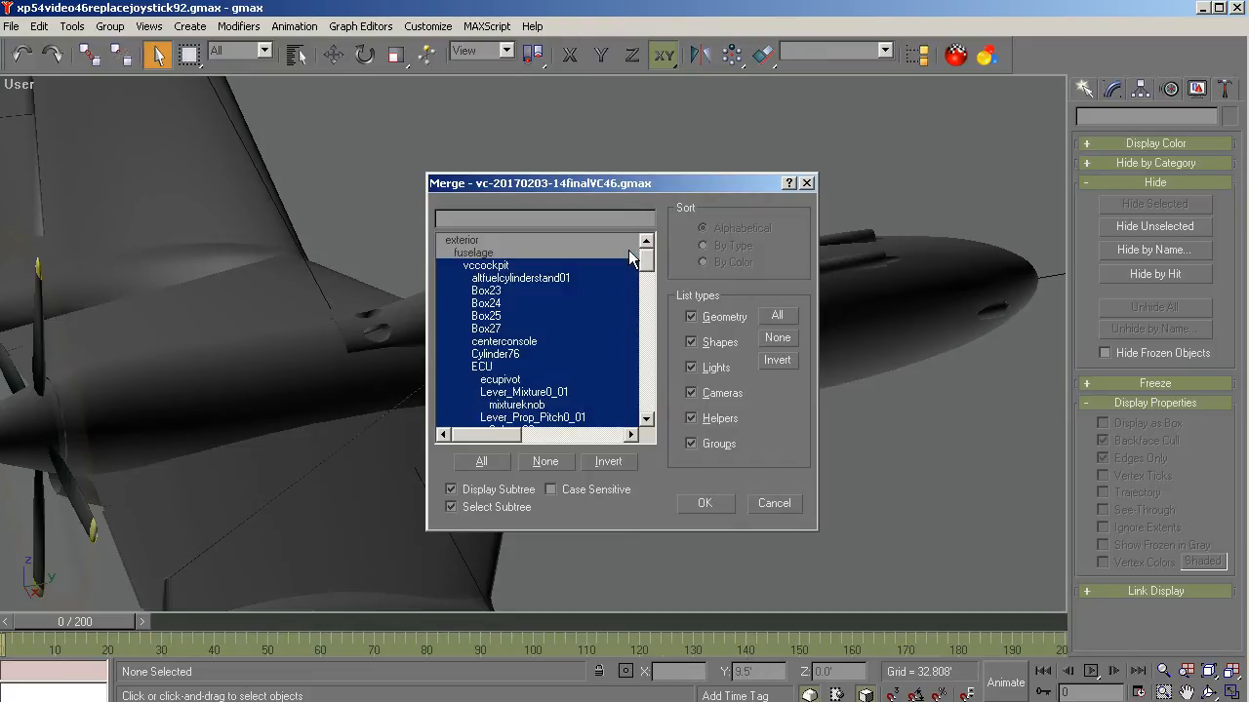
left_click(702, 502)
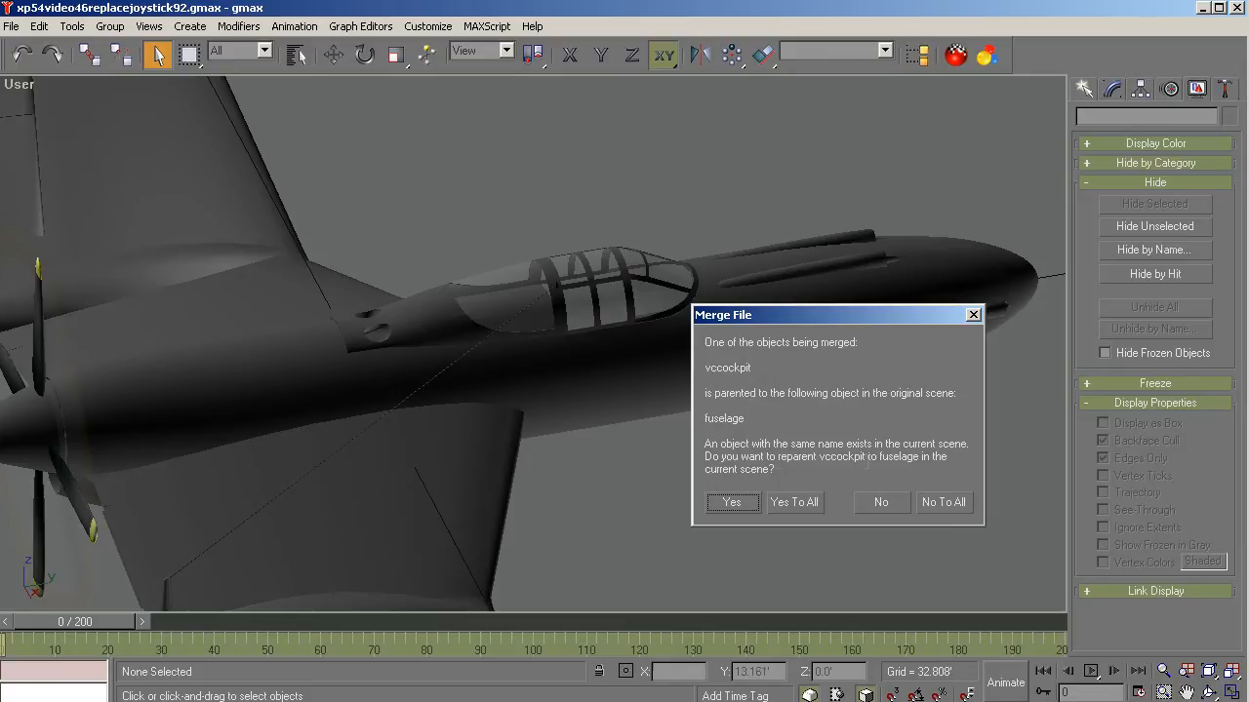
left_click(794, 502)
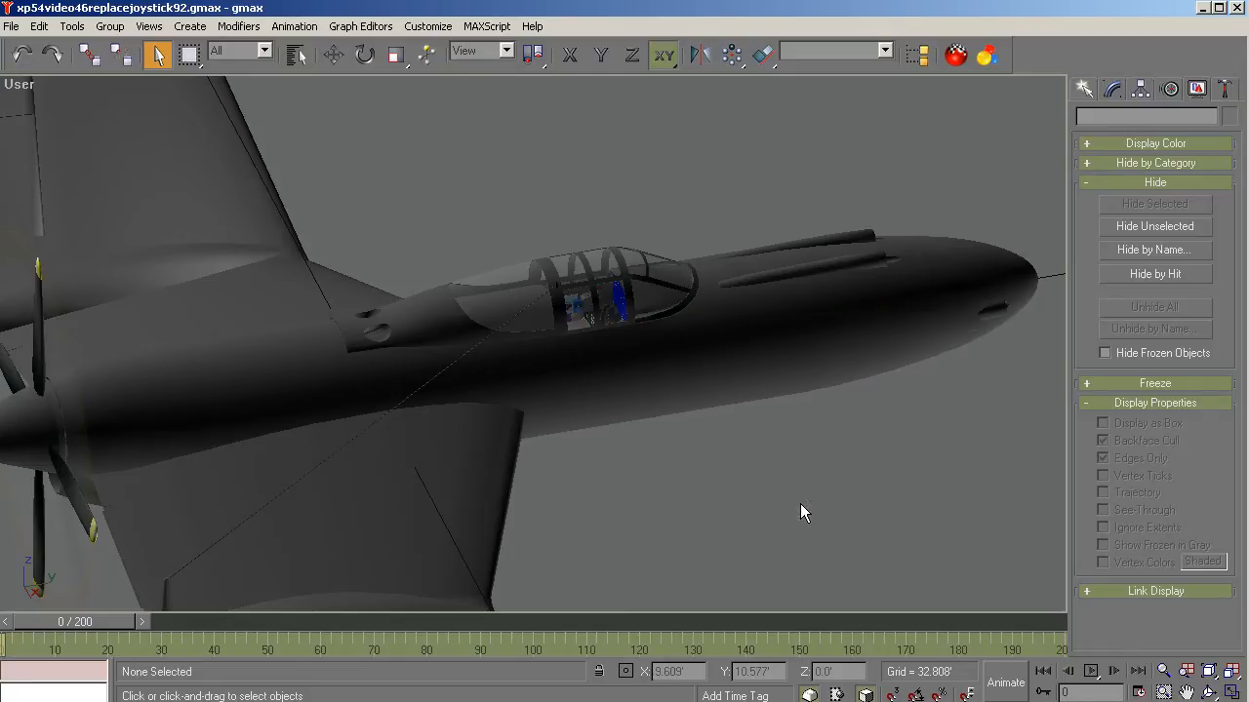
- Examine the merged cockpit through the canopy and review the scene's object hierarchy
left_click(1163, 692)
left_click_drag(692, 195, 505, 413)
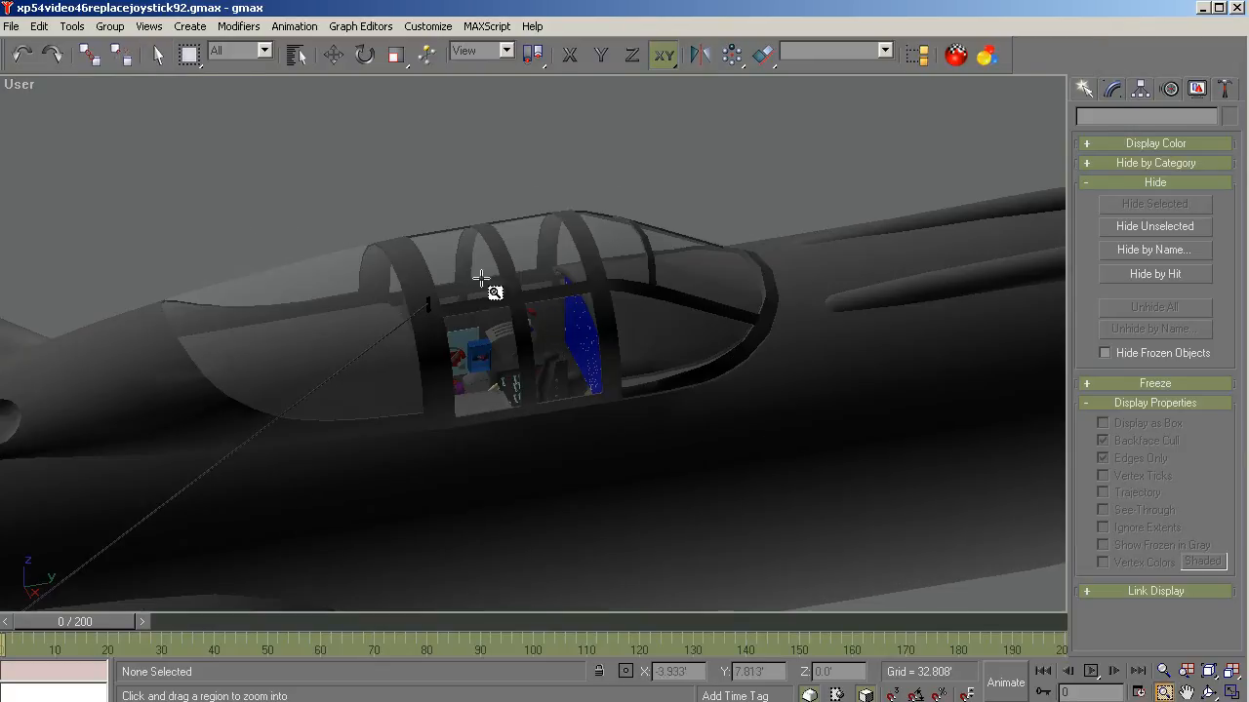
left_click(294, 55)
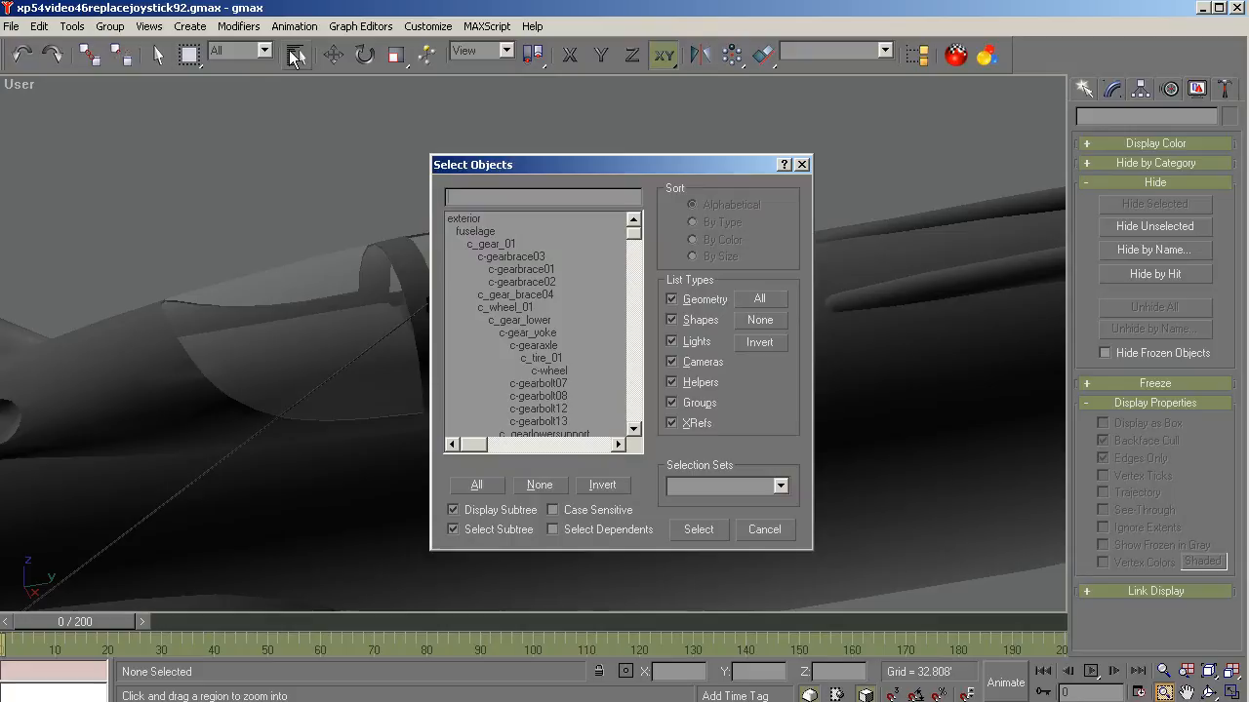
left_click_drag(629, 247, 607, 423)
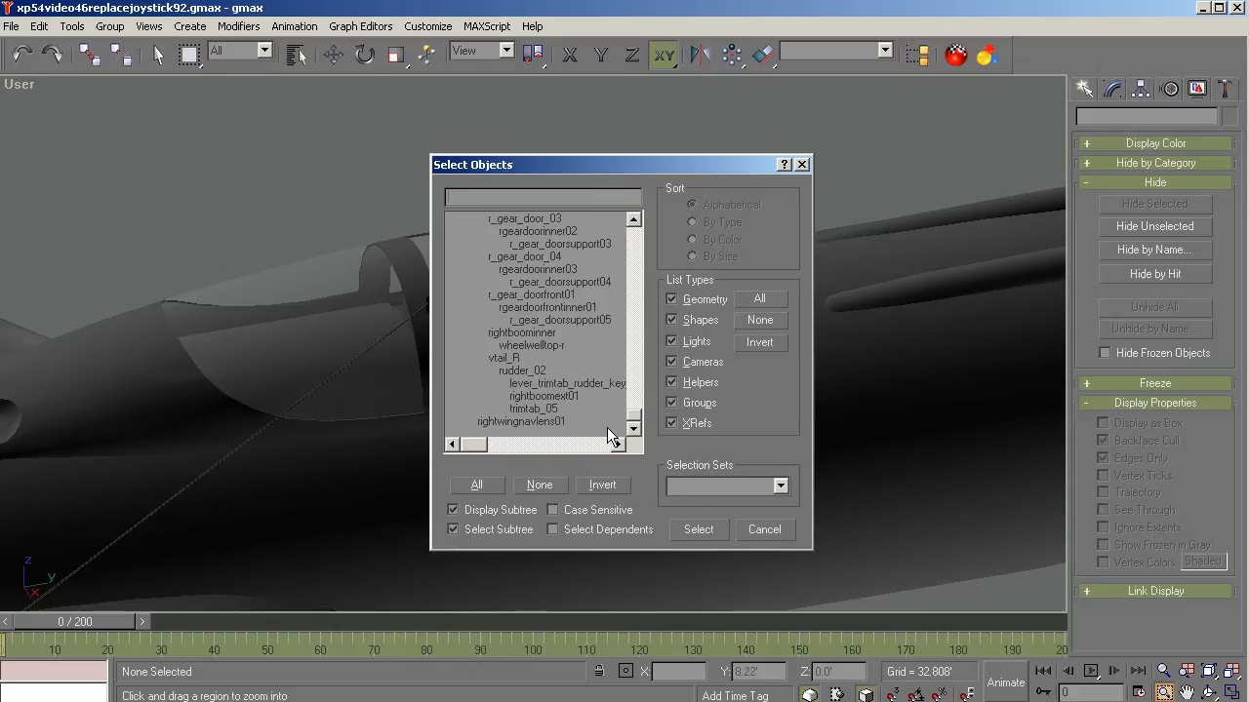
left_click(762, 530)
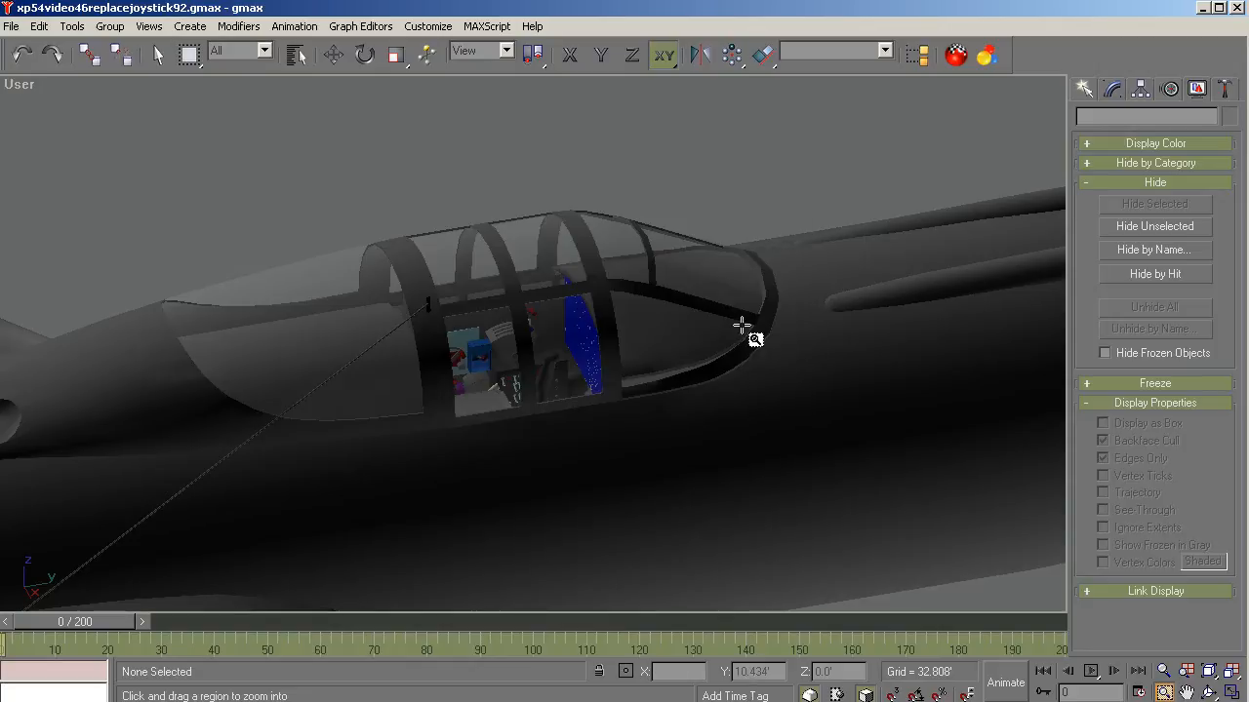
right_click(682, 136)
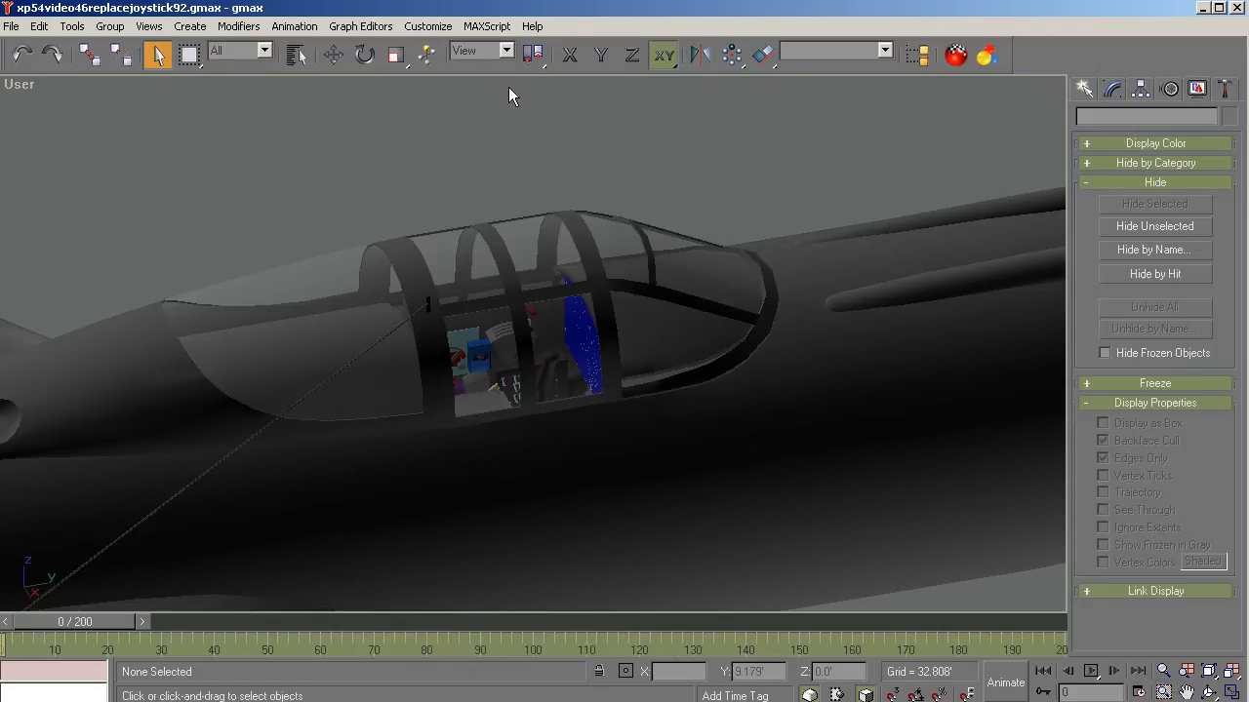
left_click(295, 56)
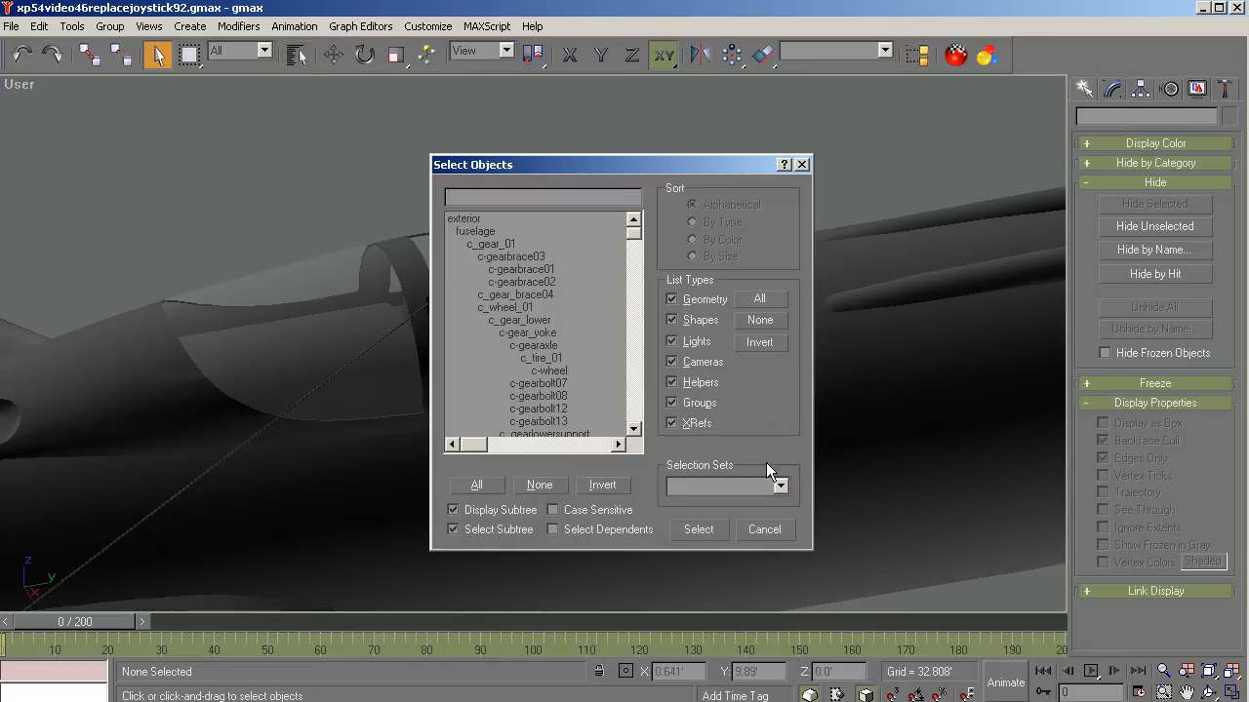
left_click(749, 528)
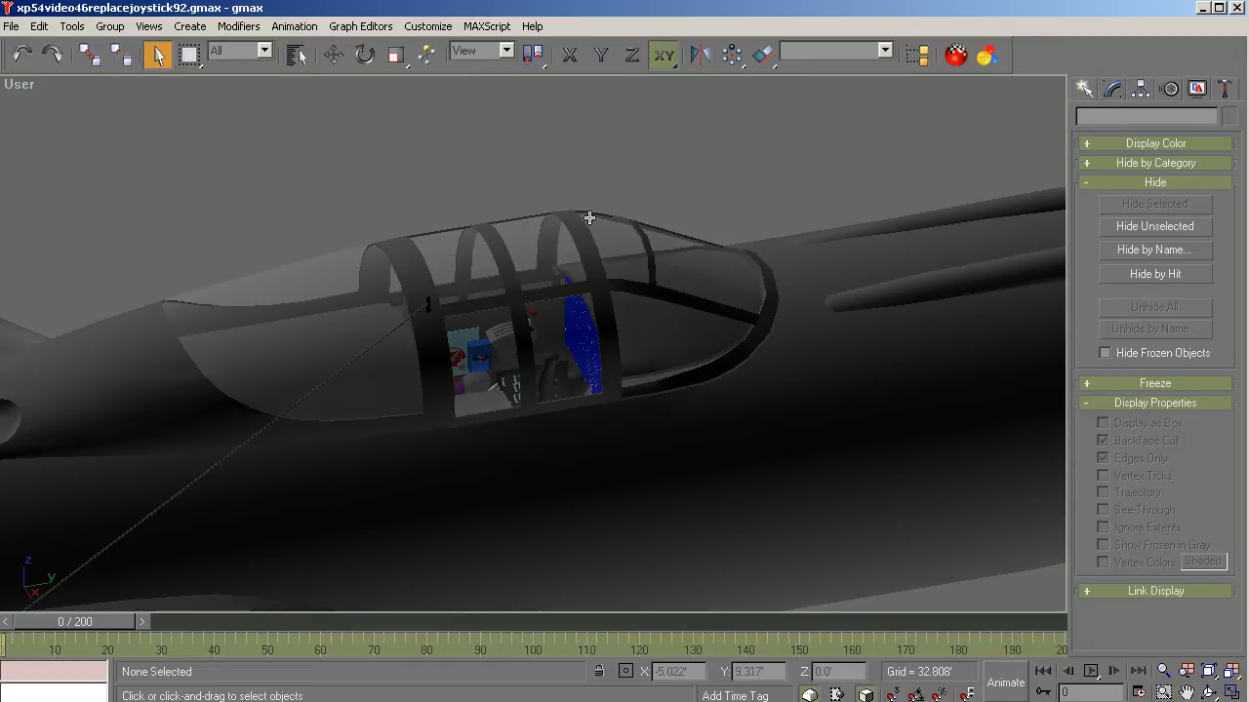
- Show the whole aircraft in the Right view with wireframe display
key("r")
key("ctrl+alt+z")
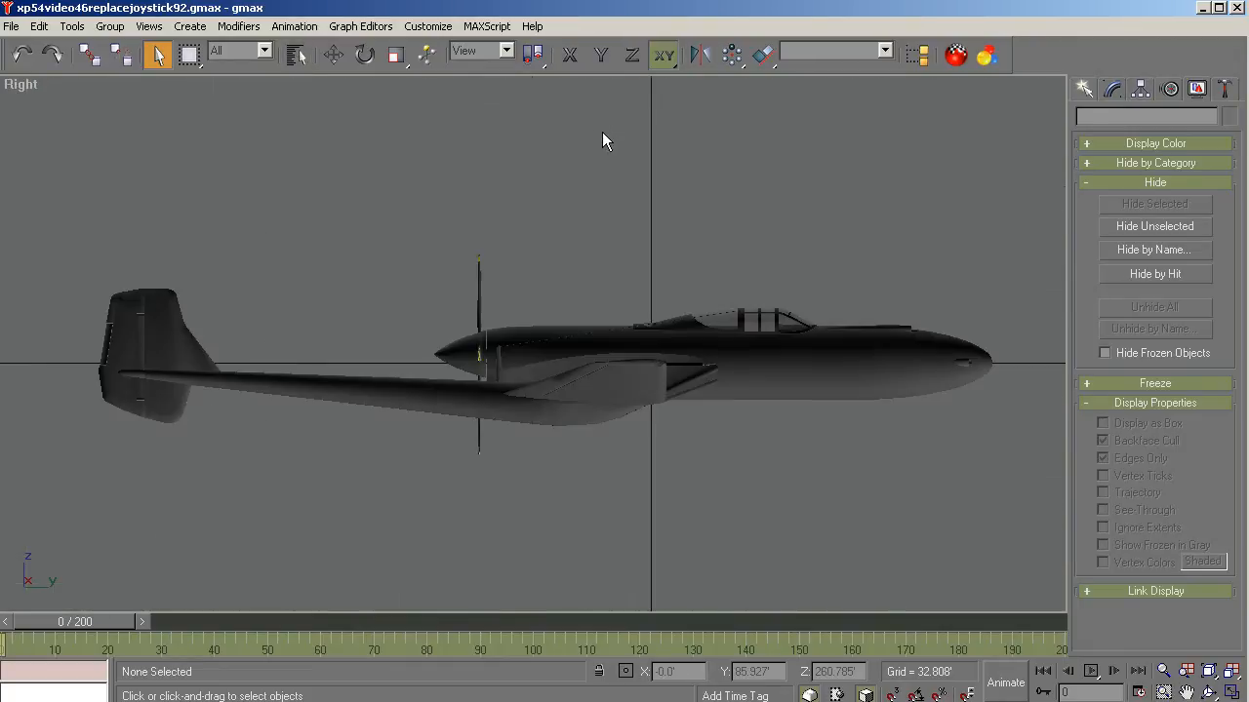
right_click(28, 86)
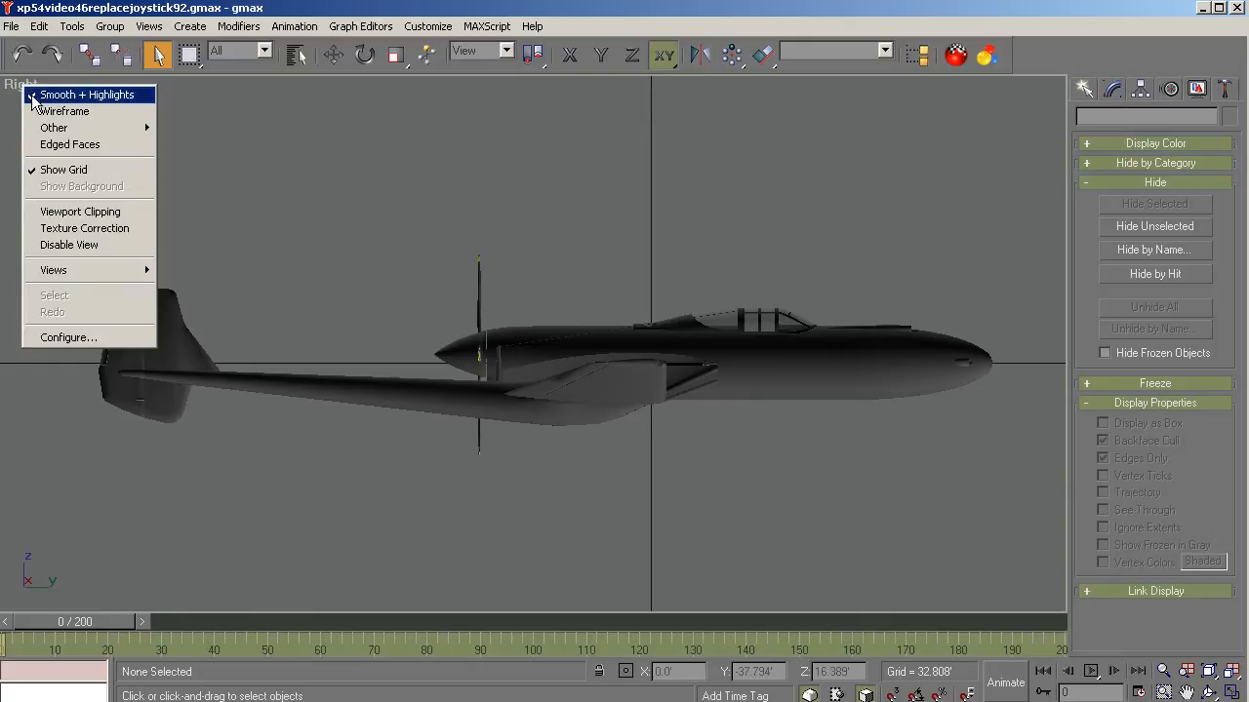
left_click(54, 111)
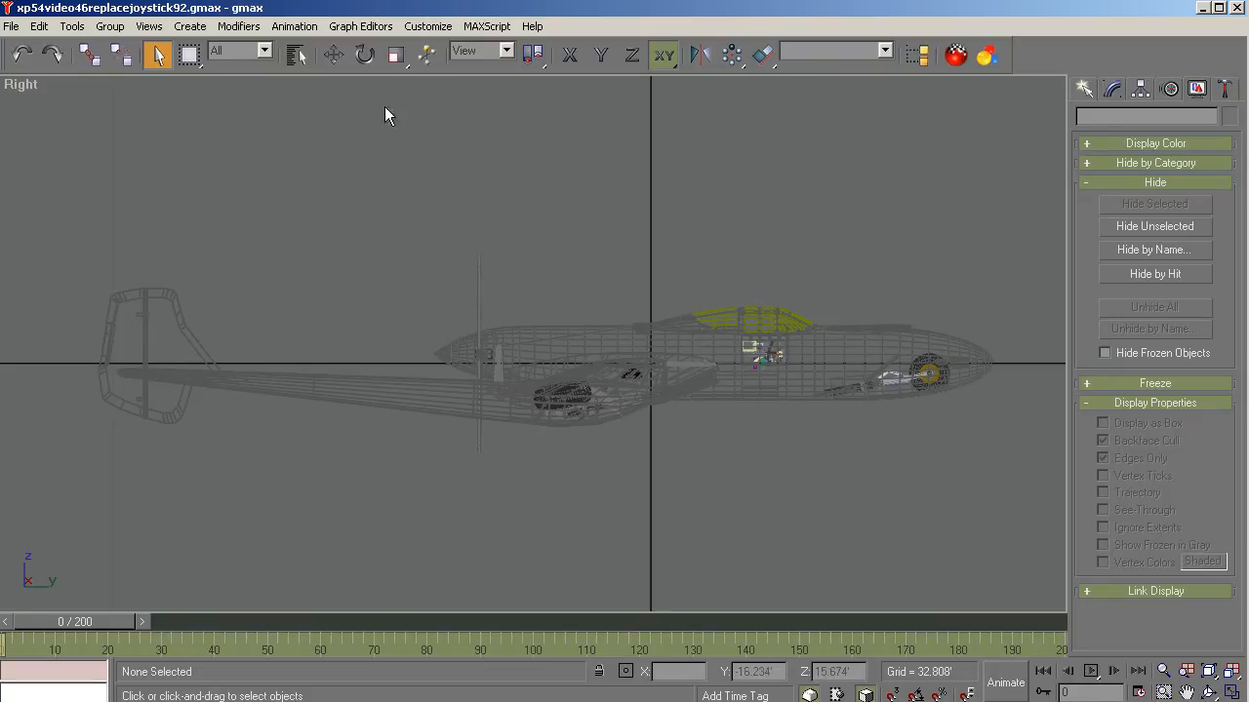
- Select the exterior object by name together with its complete subtree
left_click(296, 59)
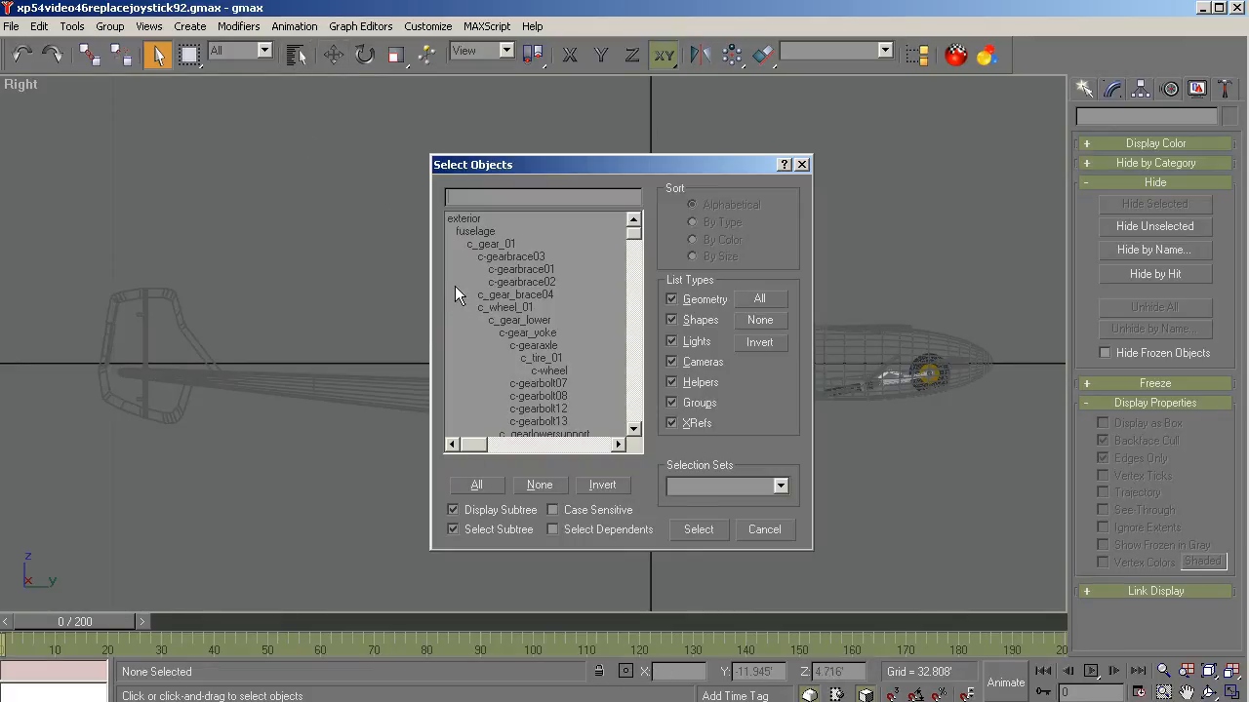
left_click(463, 219)
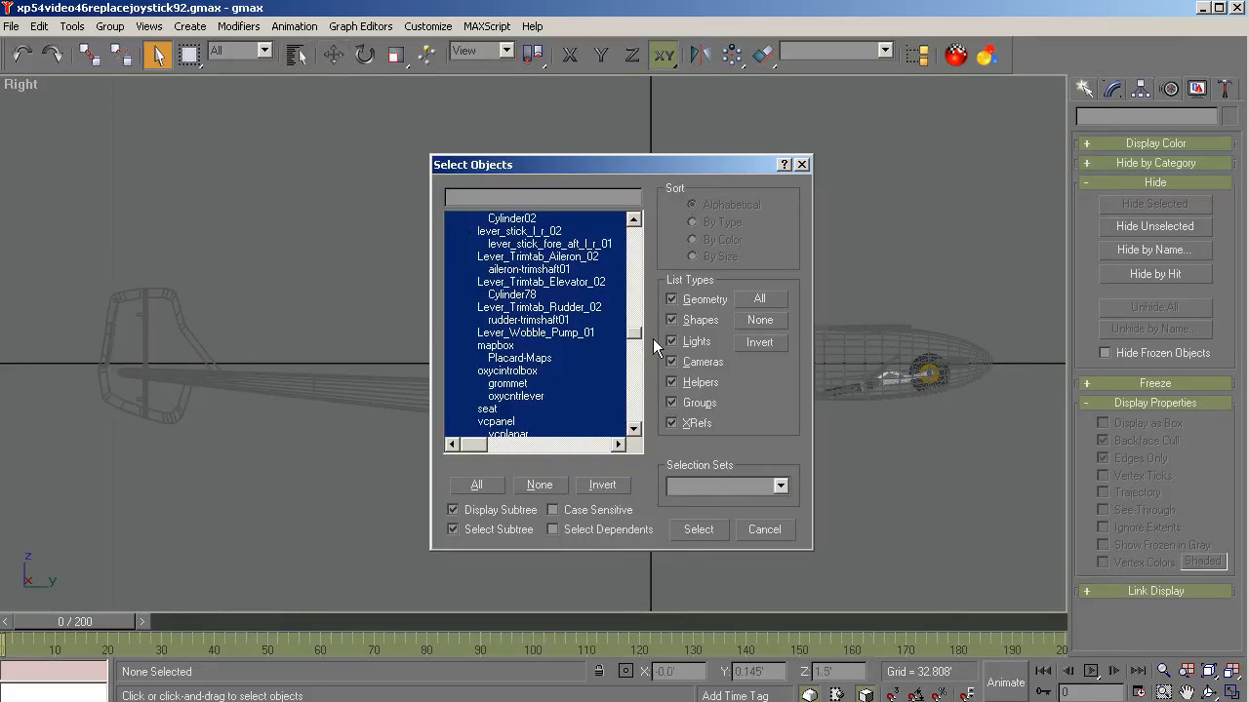
left_click_drag(635, 332, 636, 421)
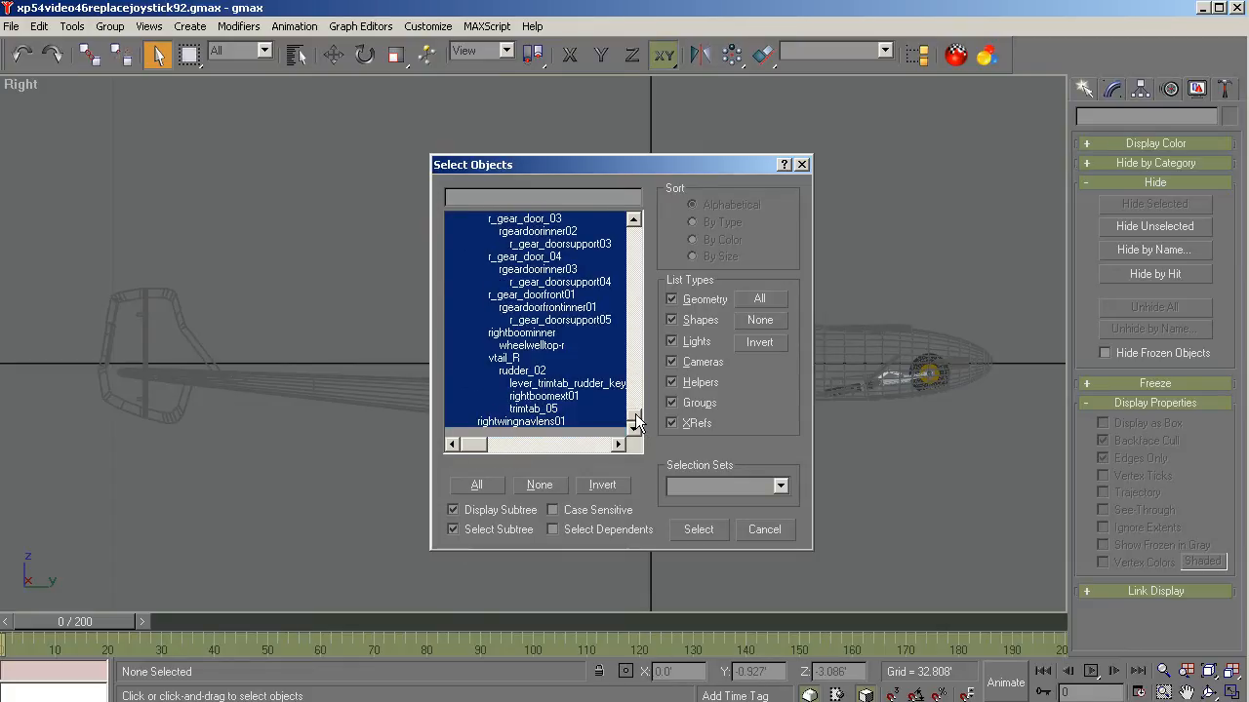
left_click_drag(637, 422, 635, 226)
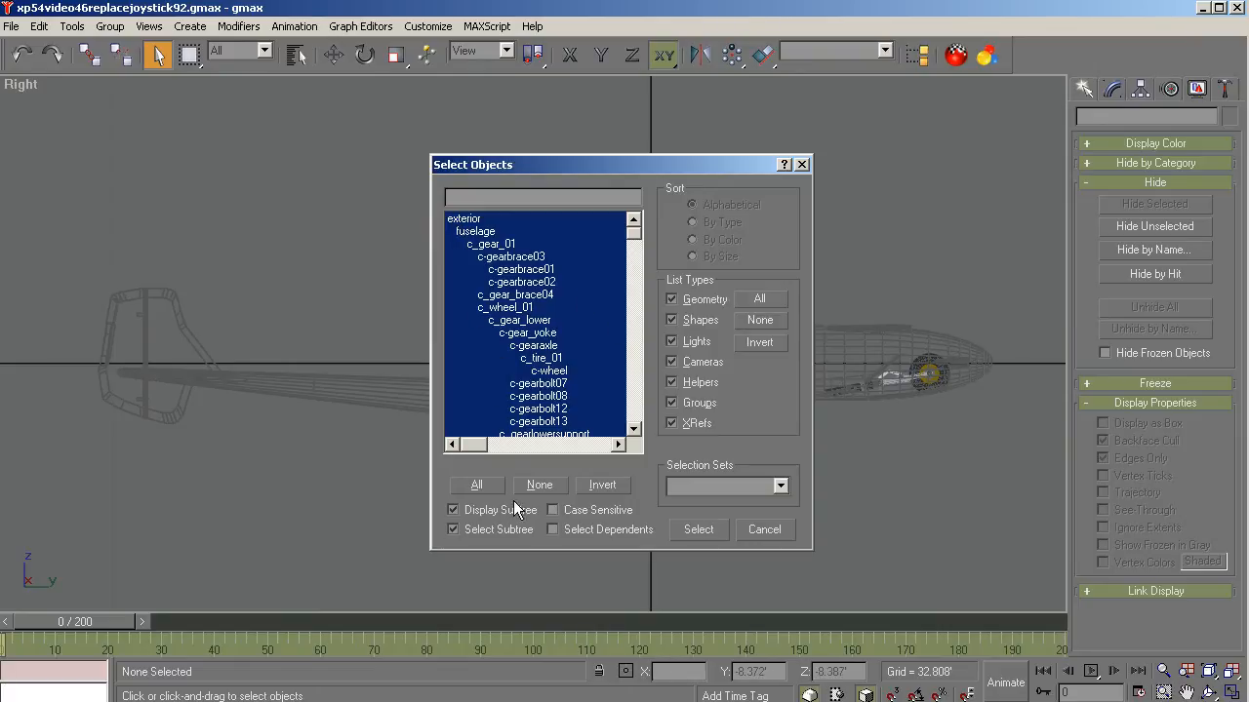
left_click(699, 530)
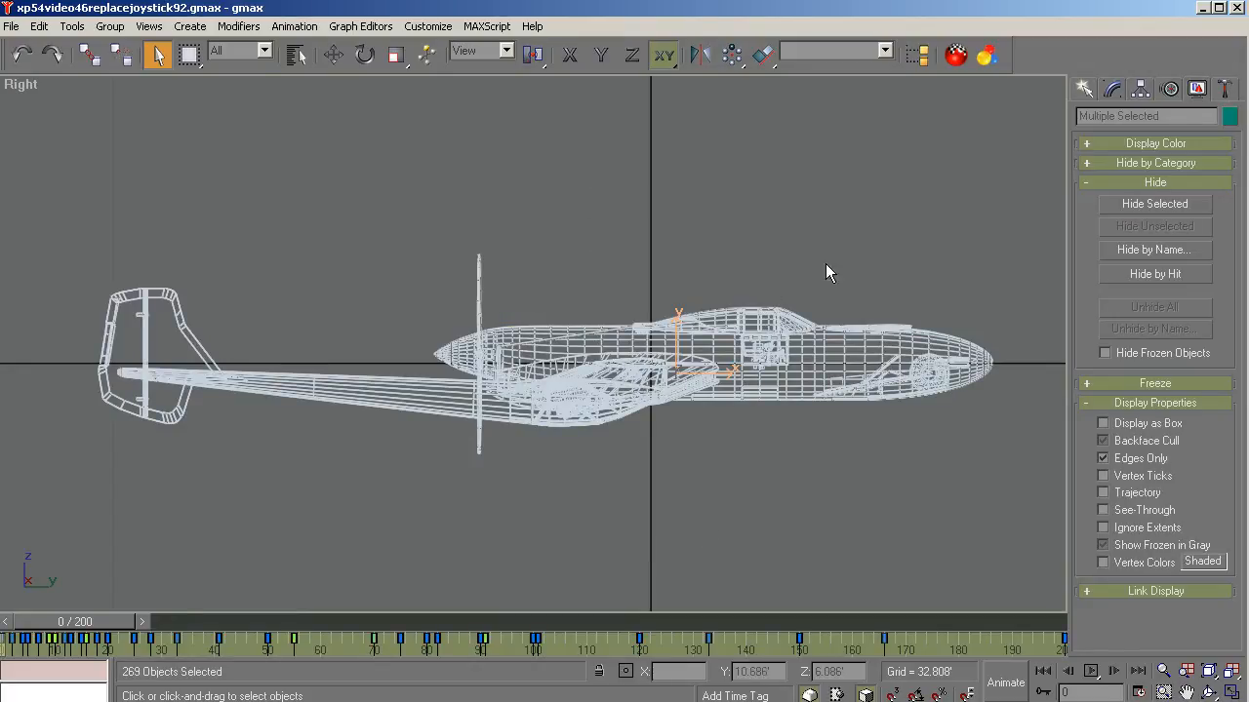
- Clone the selected exterior hierarchy as one independent copy named interior
left_click(334, 57)
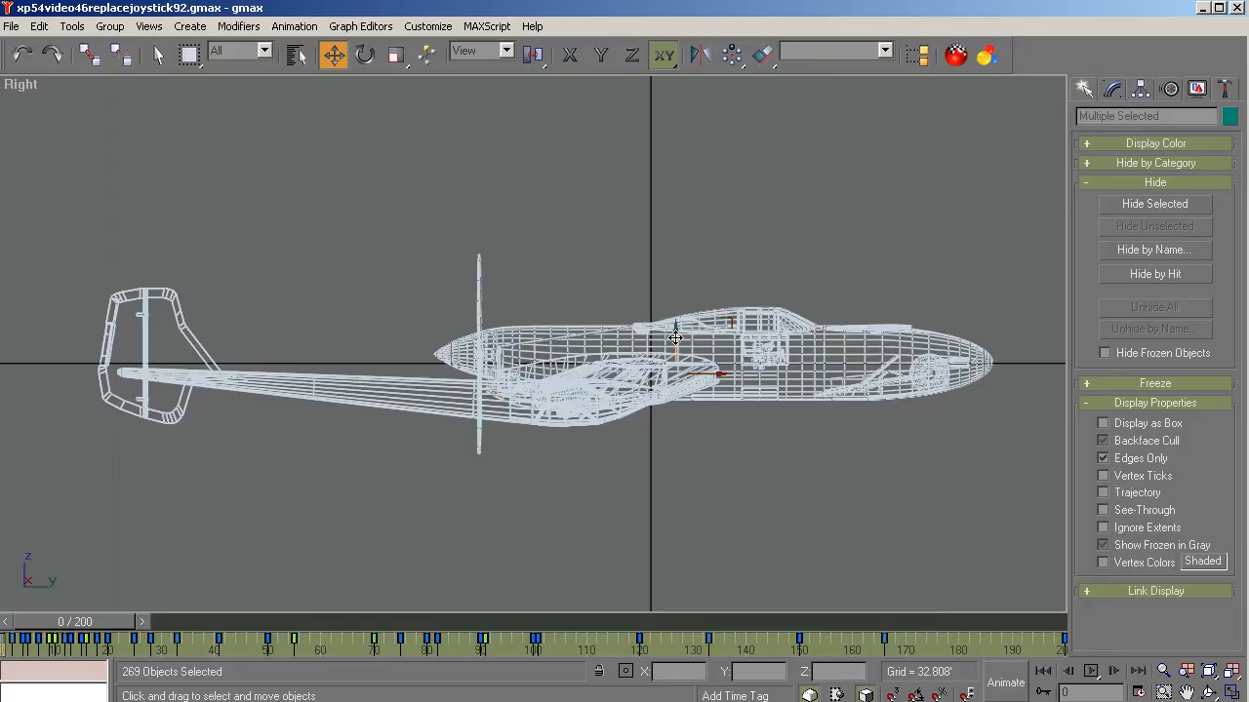
left_click_drag(675, 337, 675, 344, "shift")
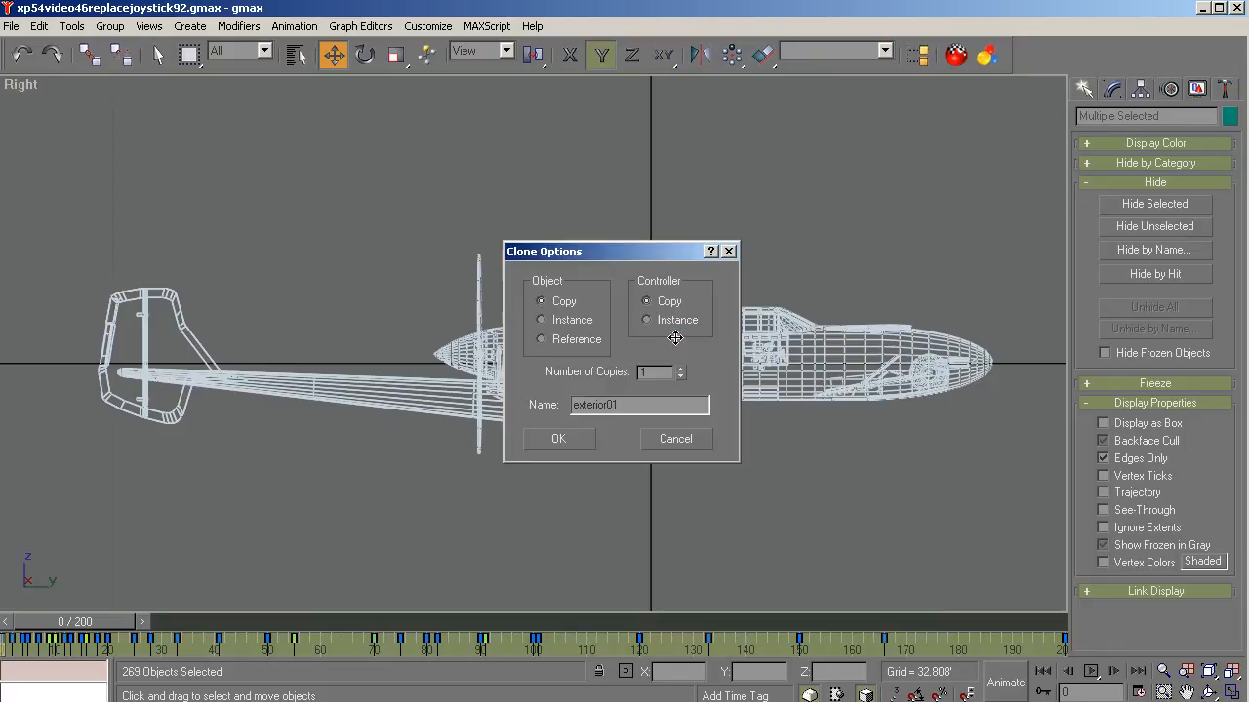
double_click(635, 404)
type("interio")
left_click(560, 439)
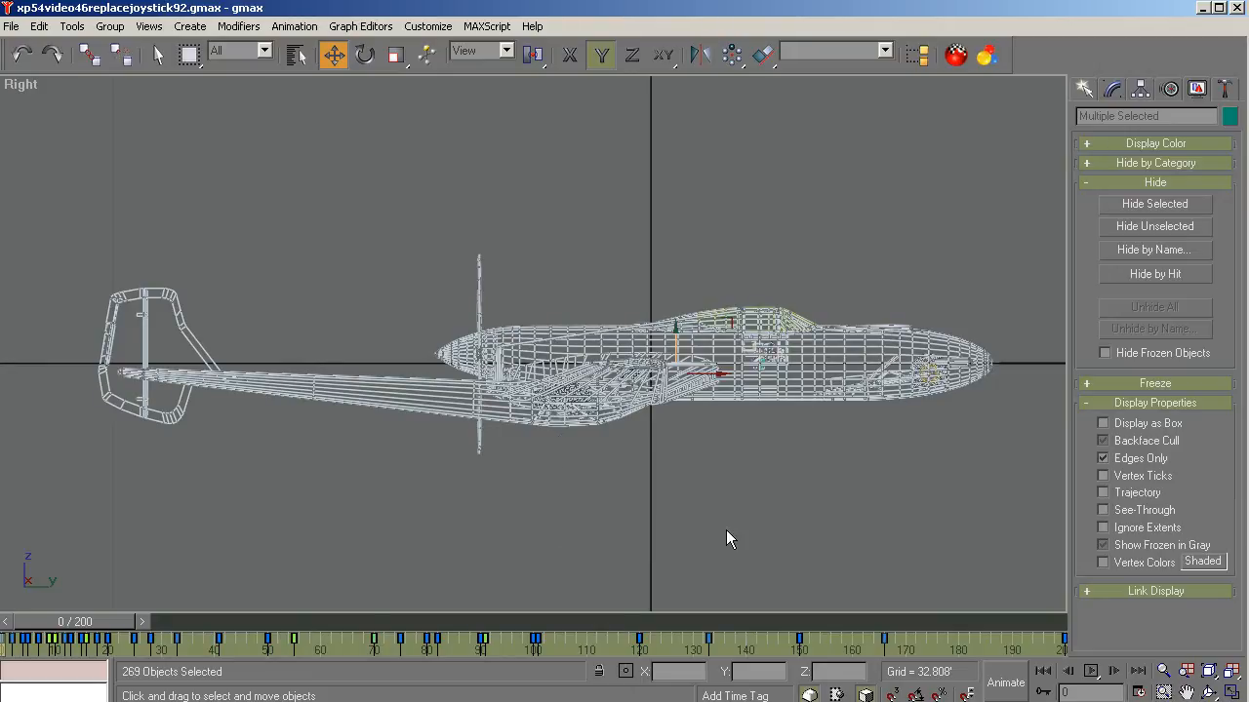
- Hide every object except the interior copy, then clear the selection
left_click(1154, 228)
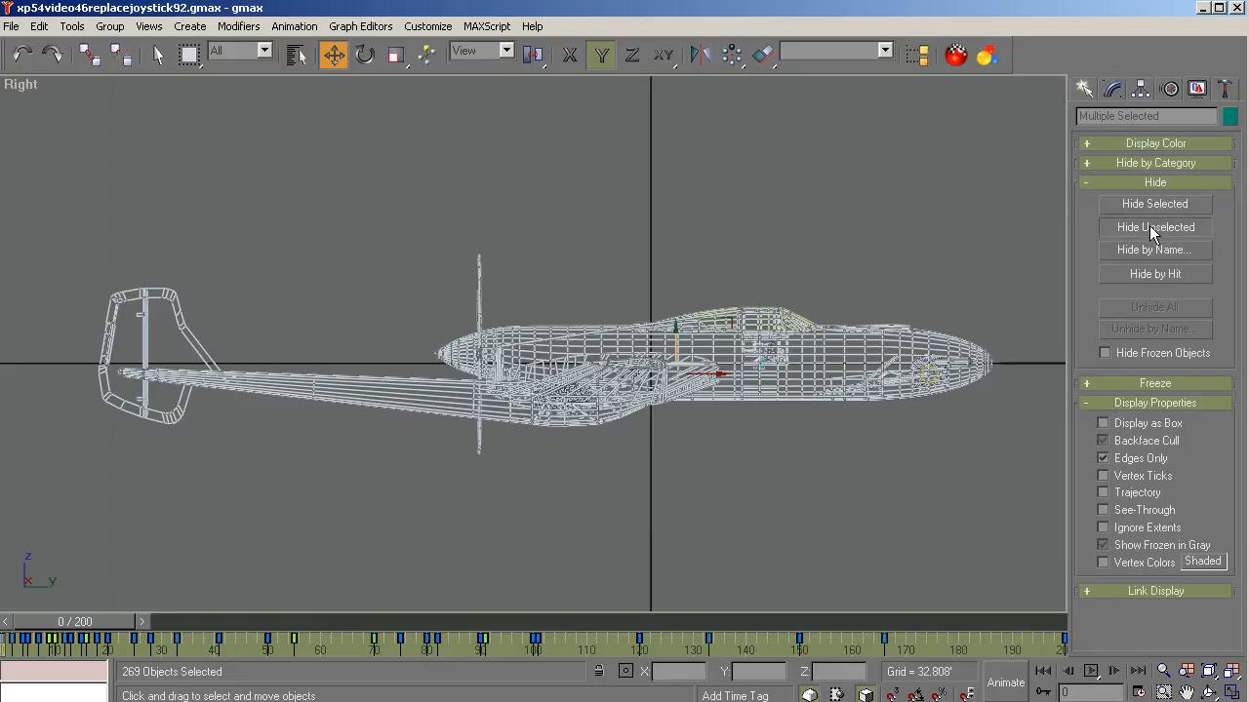
left_click(159, 57)
left_click(208, 131)
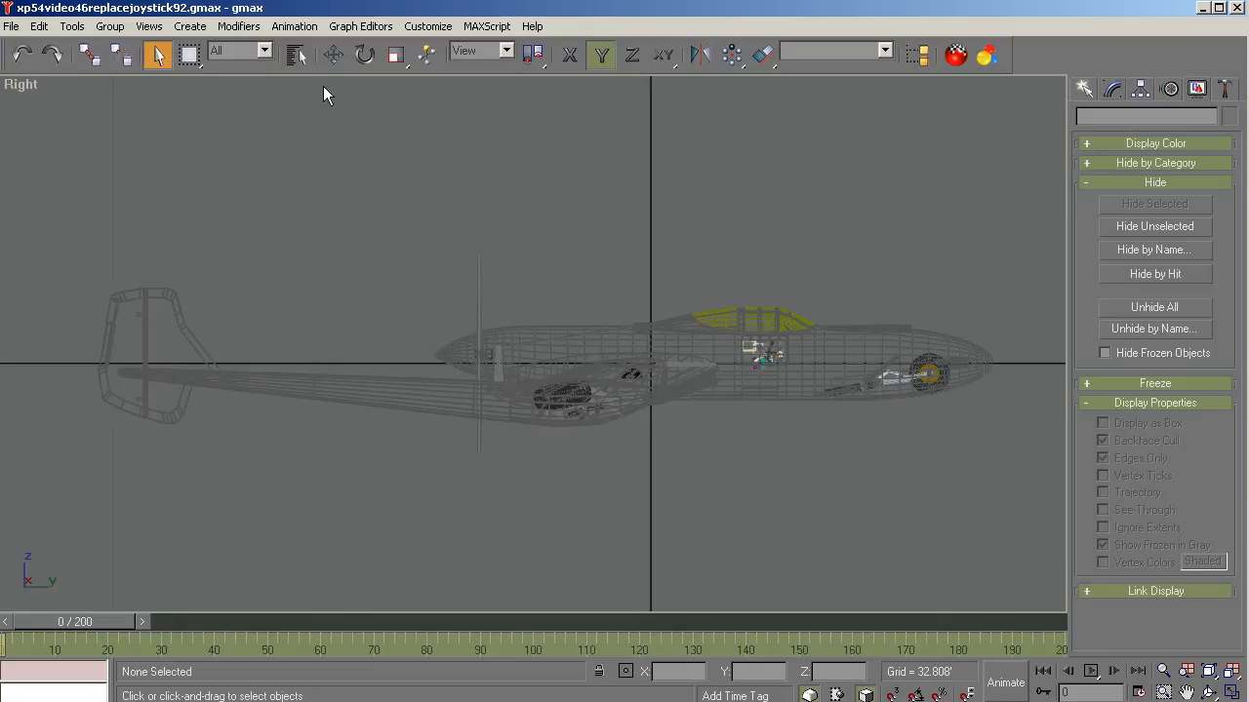
- Review the names in the interior copy's object hierarchy
left_click(296, 54)
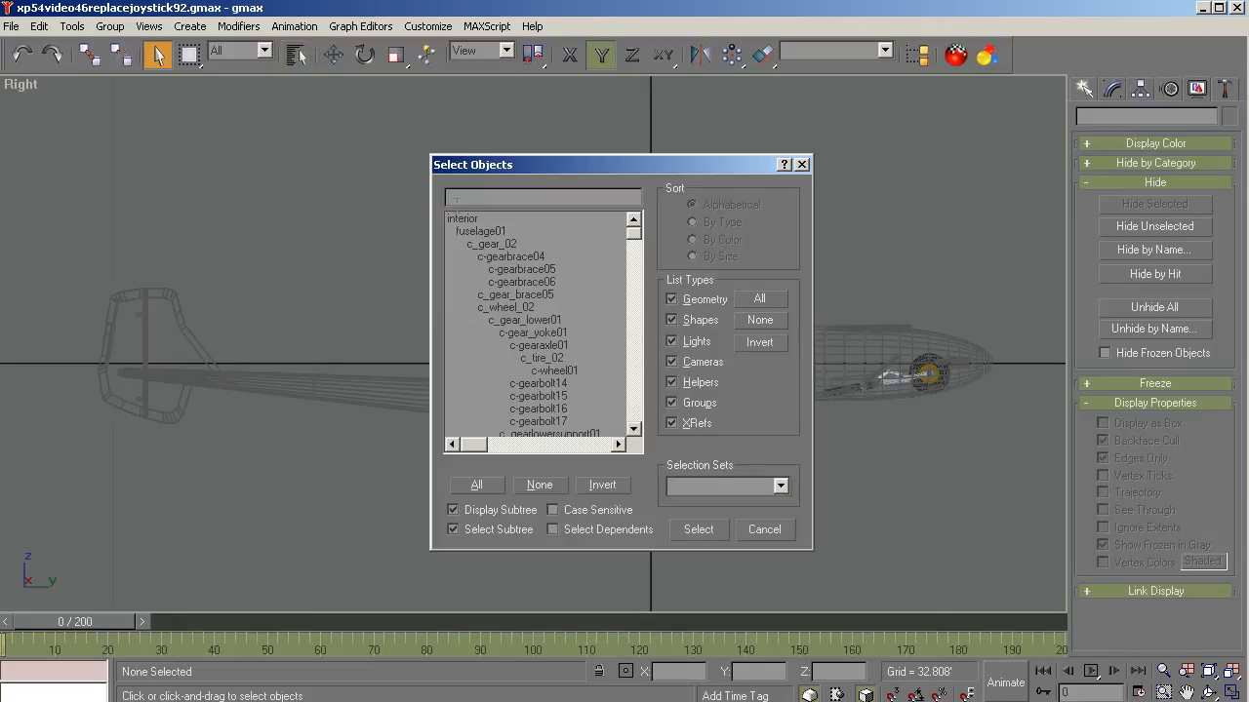
mouse_move(633, 234)
left_mouse_down()
mouse_move(633, 430)
mouse_move(633, 222)
left_mouse_up()
left_click(766, 529)
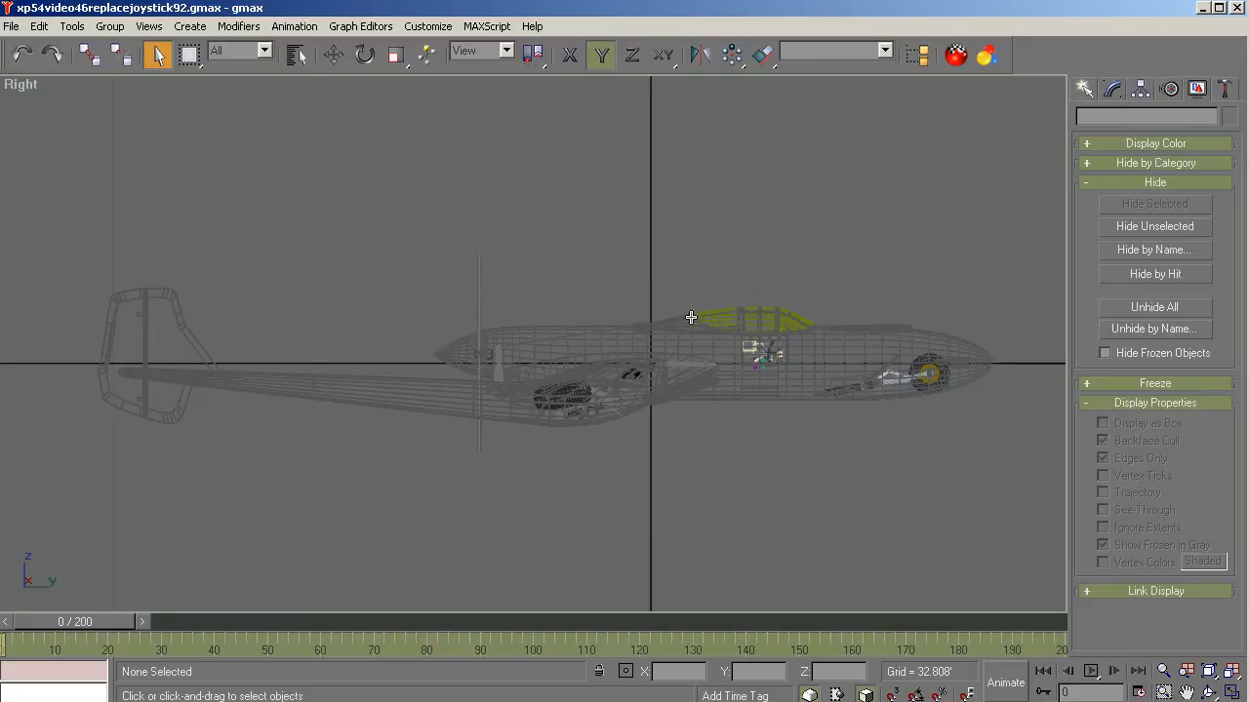
- Hide all remaining objects and export the scene as Flightsim Aircraft Object xp54v into _XP54 Video\model.xp54v, overwriting the existing files
left_click(1147, 226)
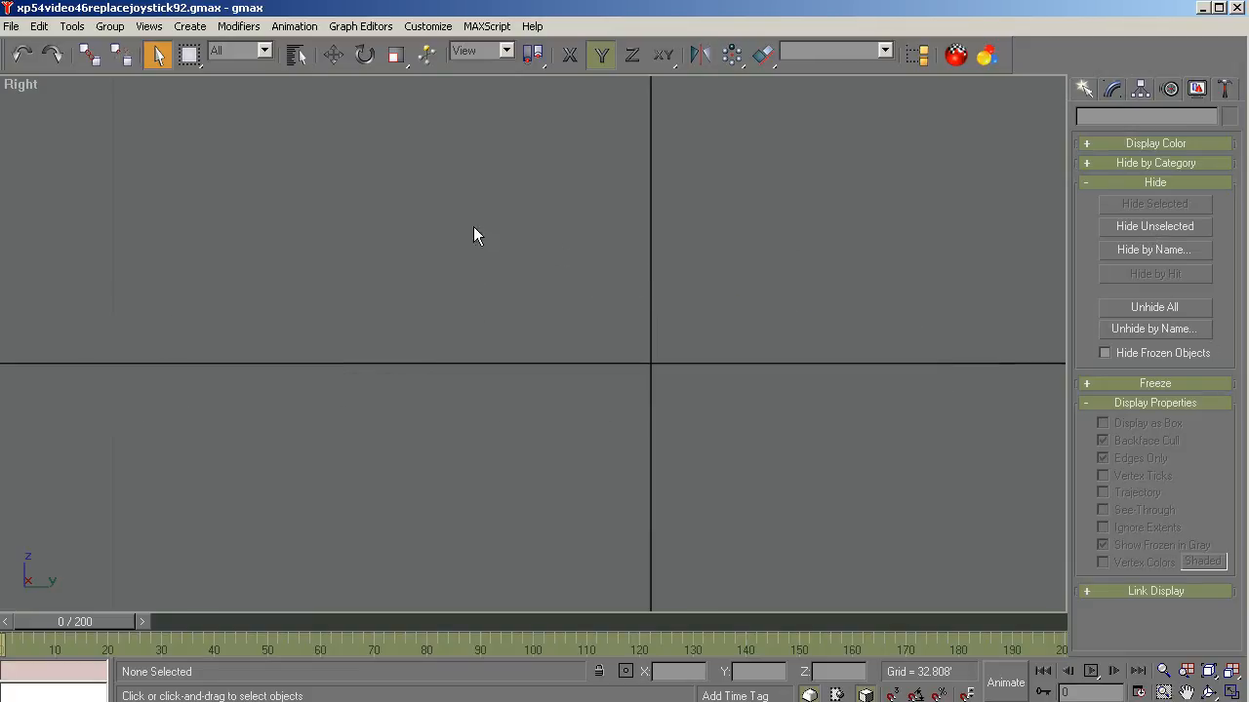
left_click(12, 26)
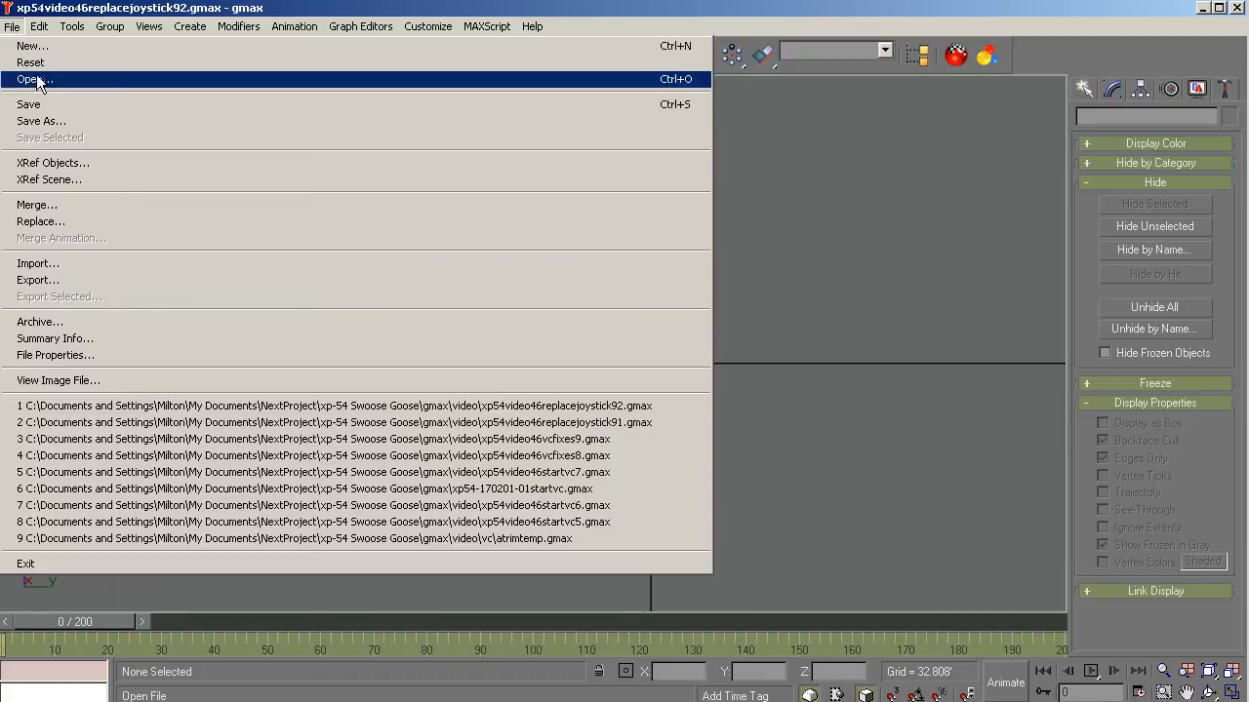
left_click(39, 281)
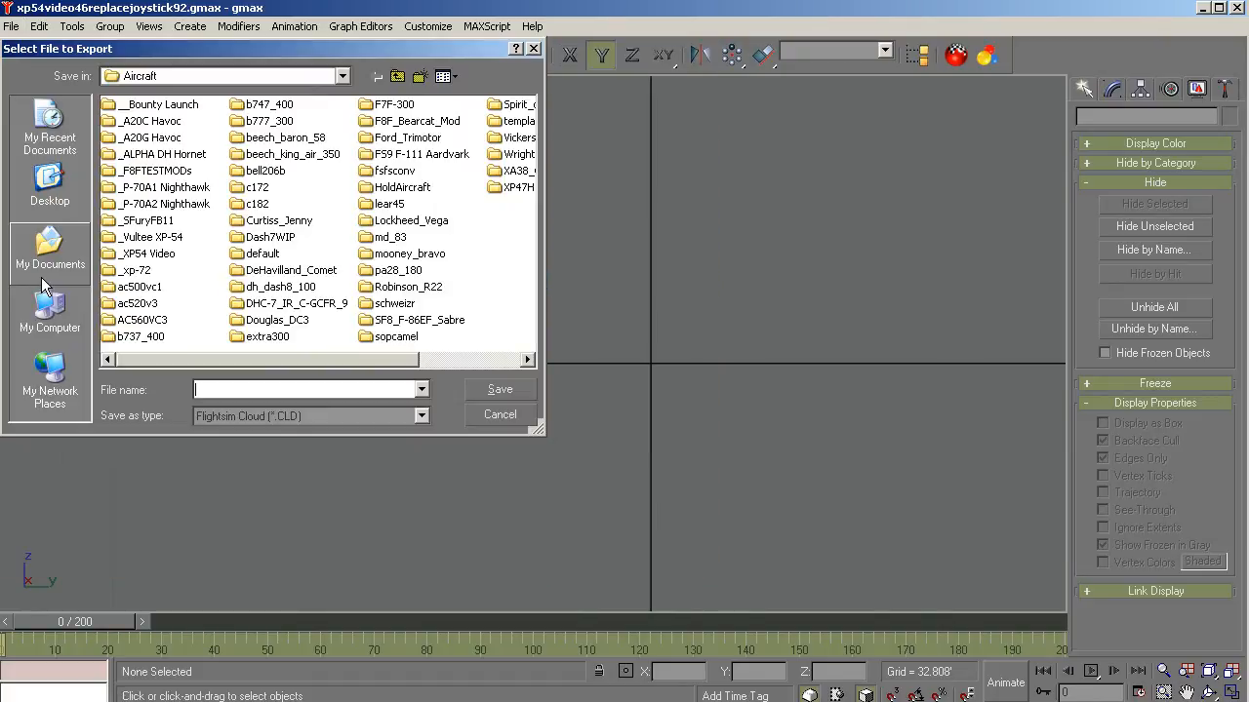
double_click(137, 256)
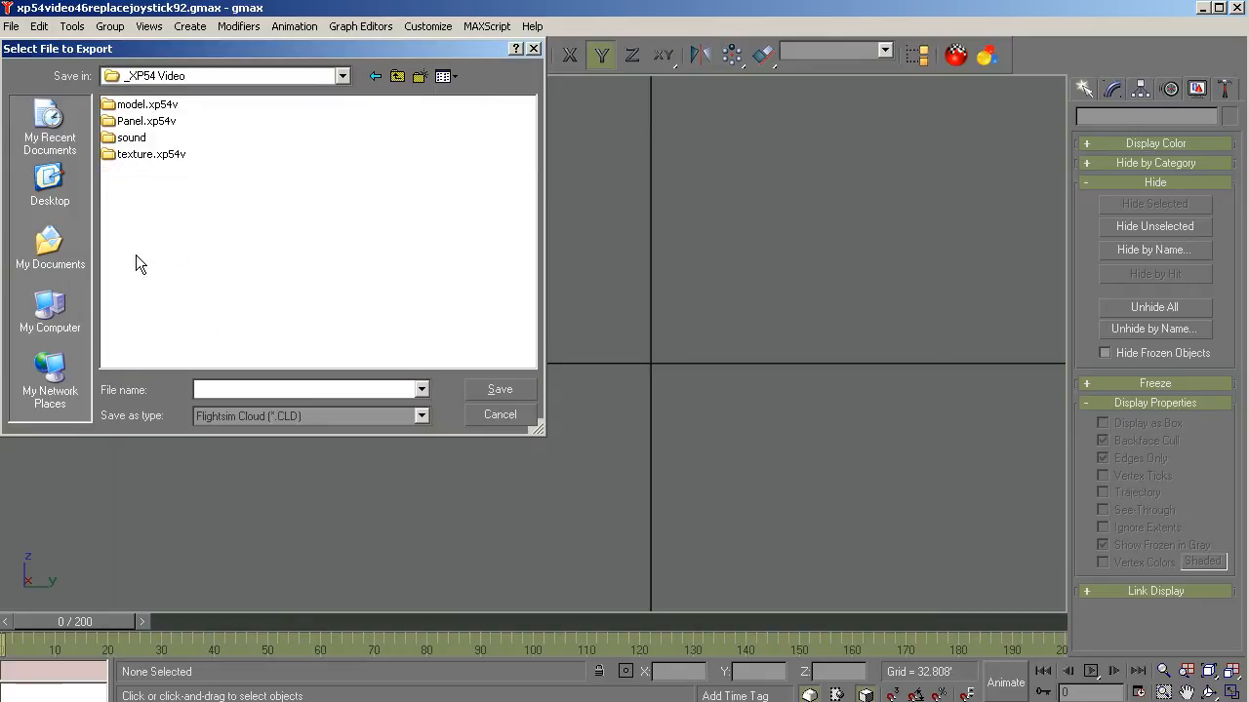
double_click(132, 105)
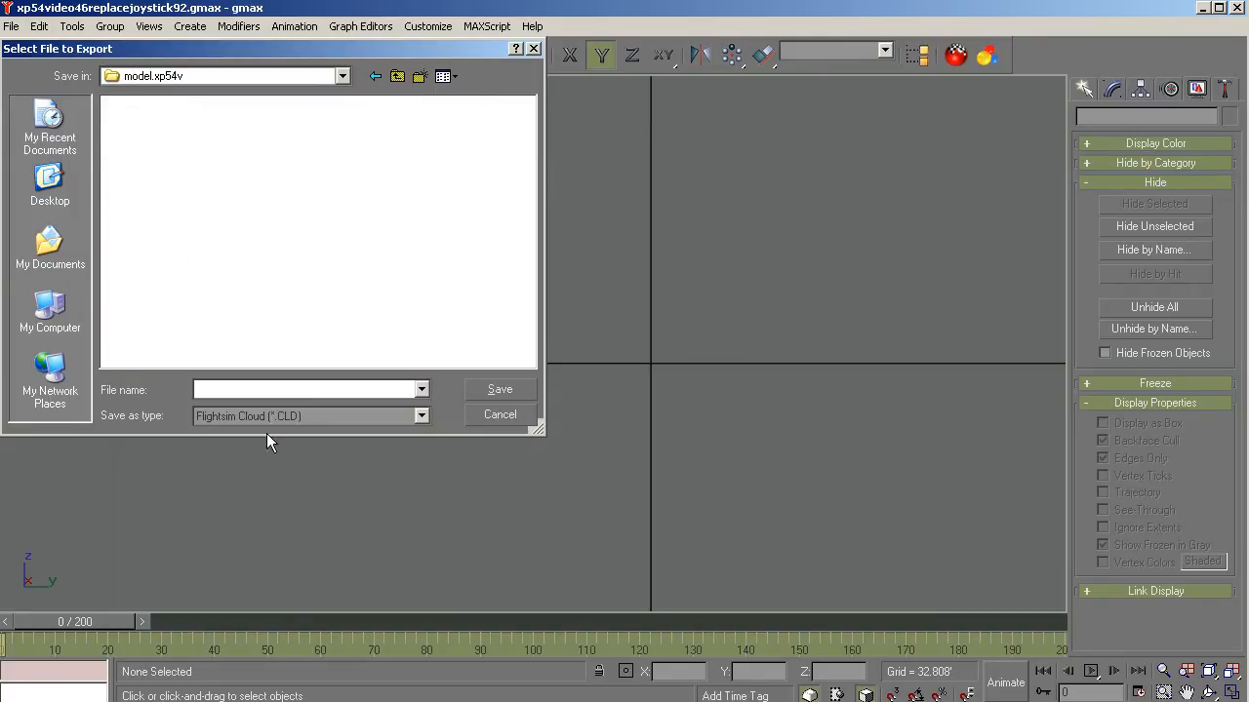
left_click(421, 416)
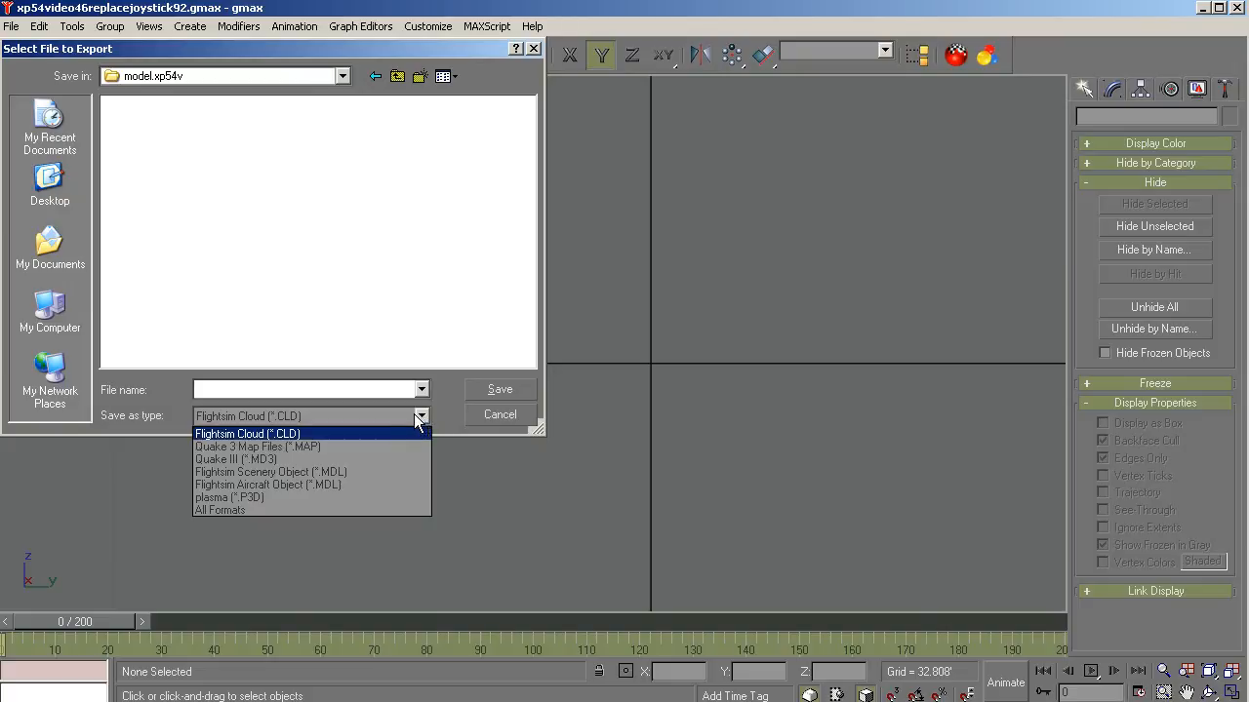
left_click(293, 484)
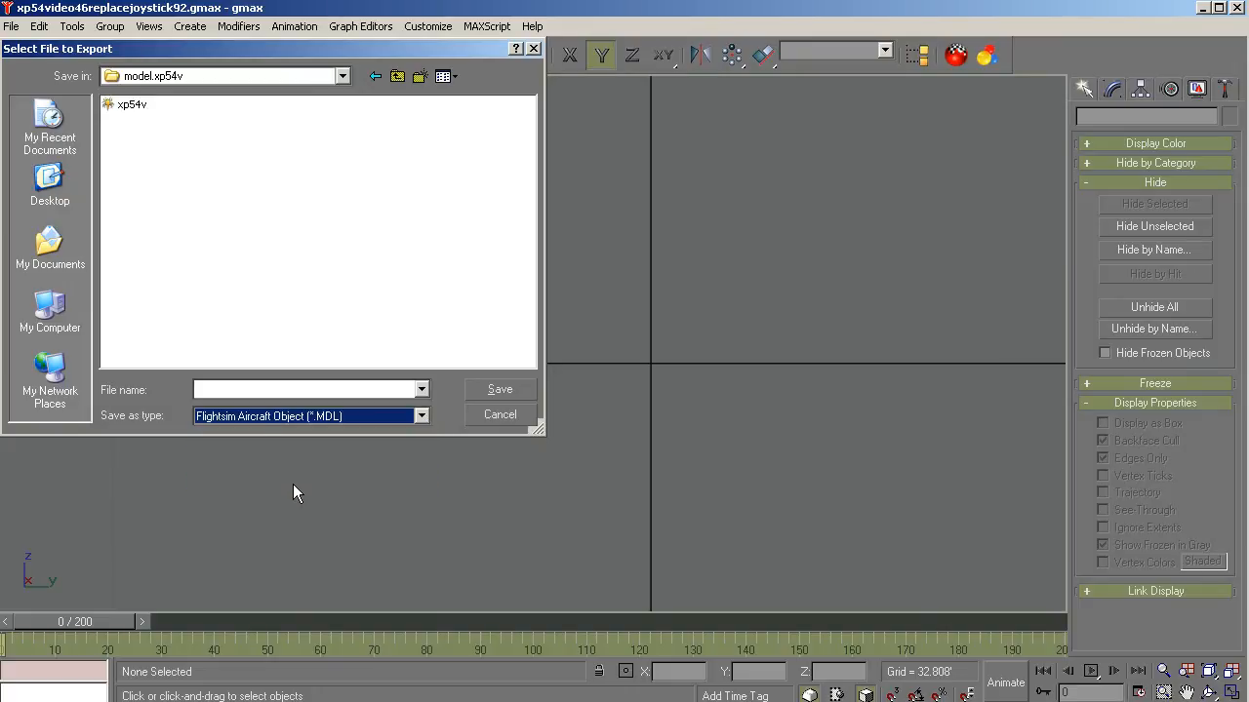
left_click(134, 105)
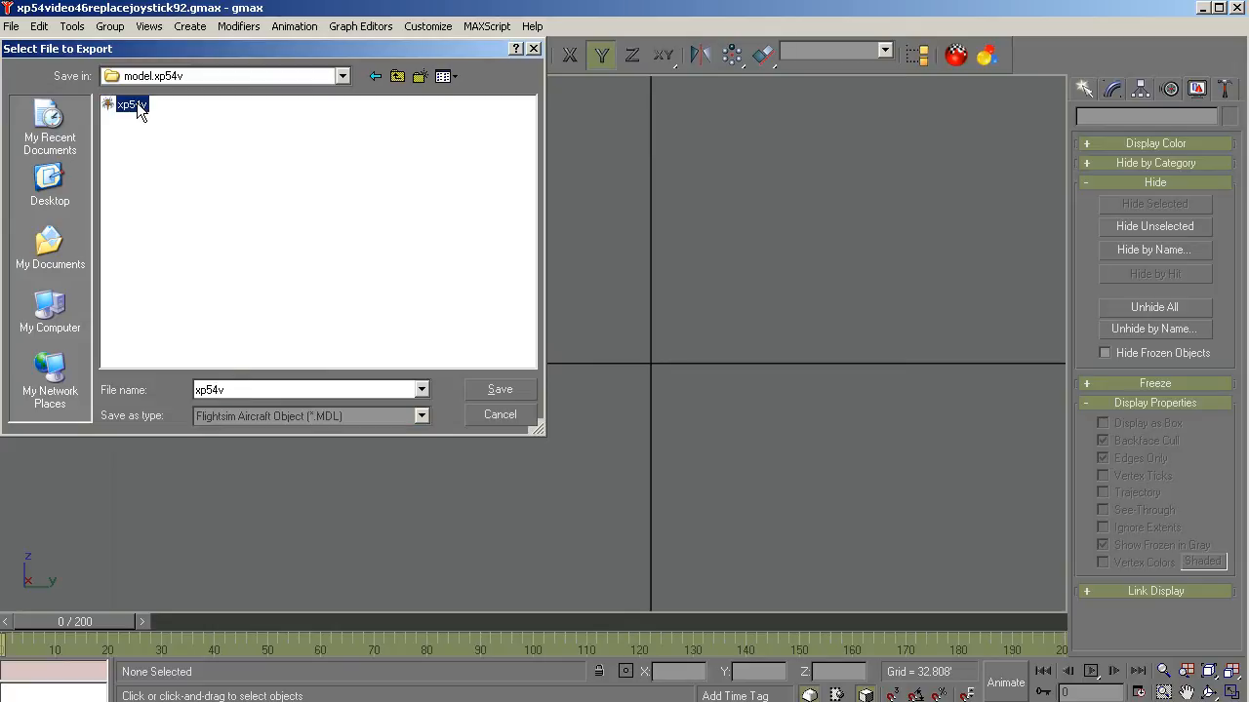
left_click(499, 390)
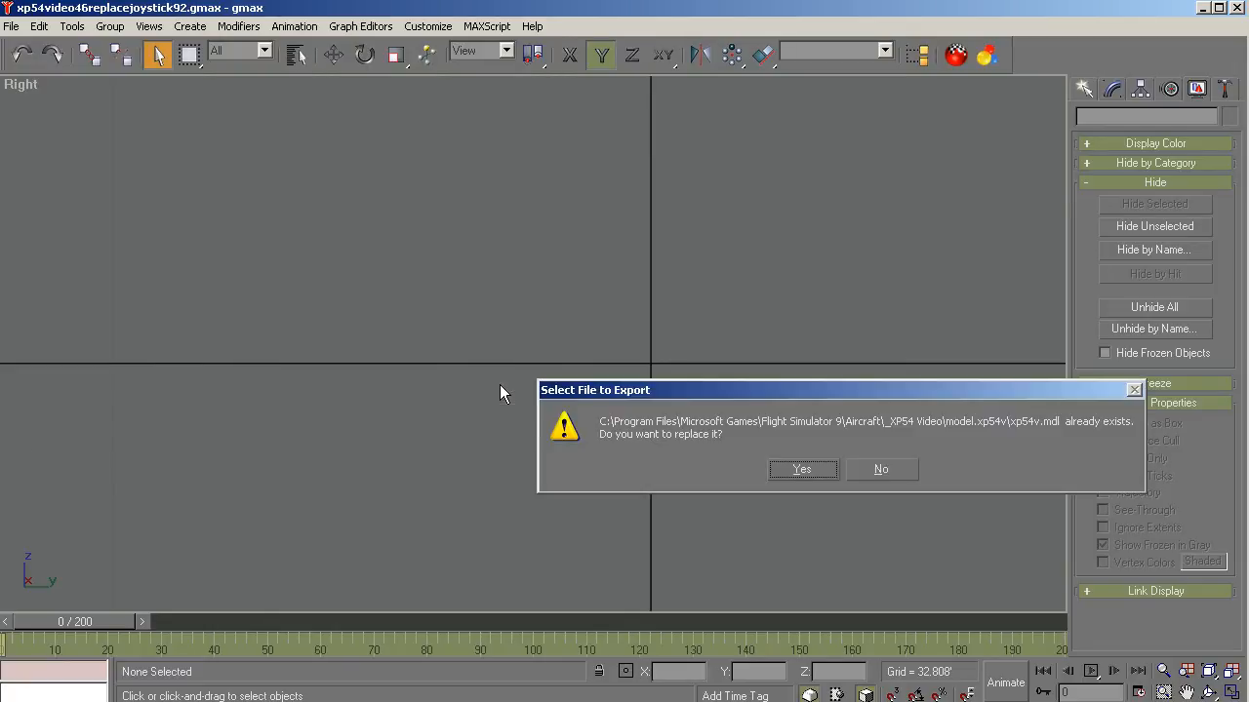
left_click(806, 469)
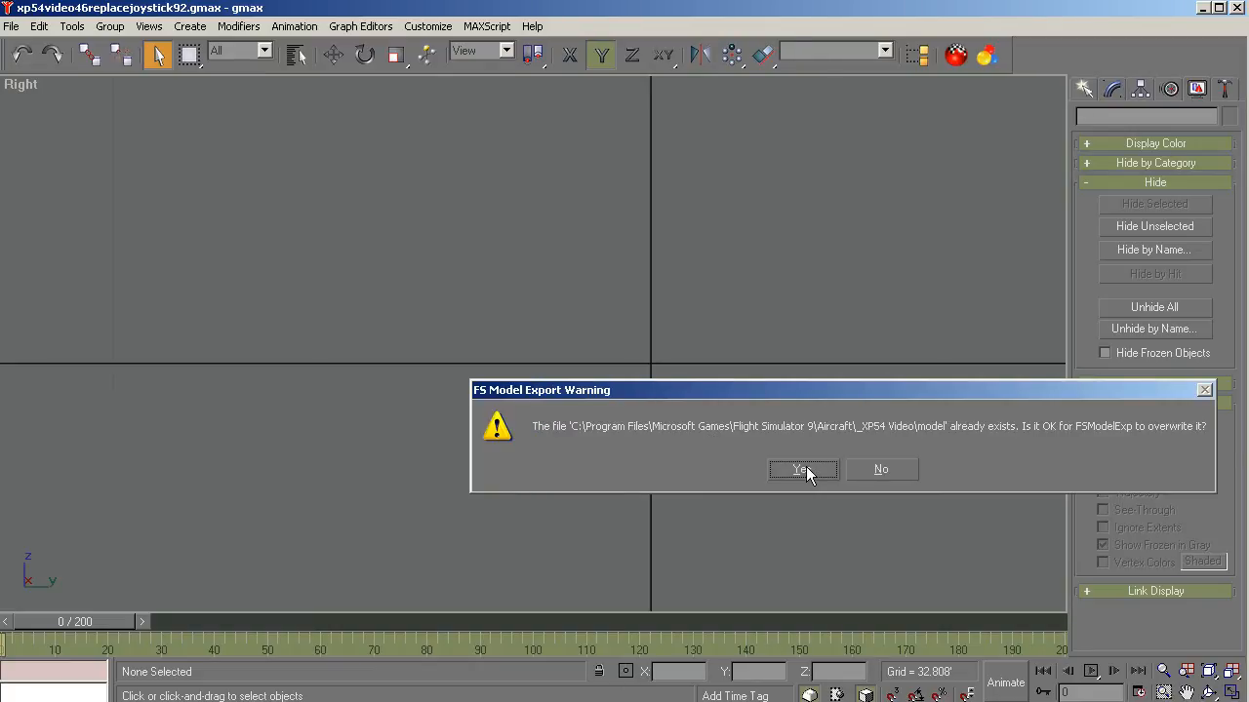
left_click(802, 470)
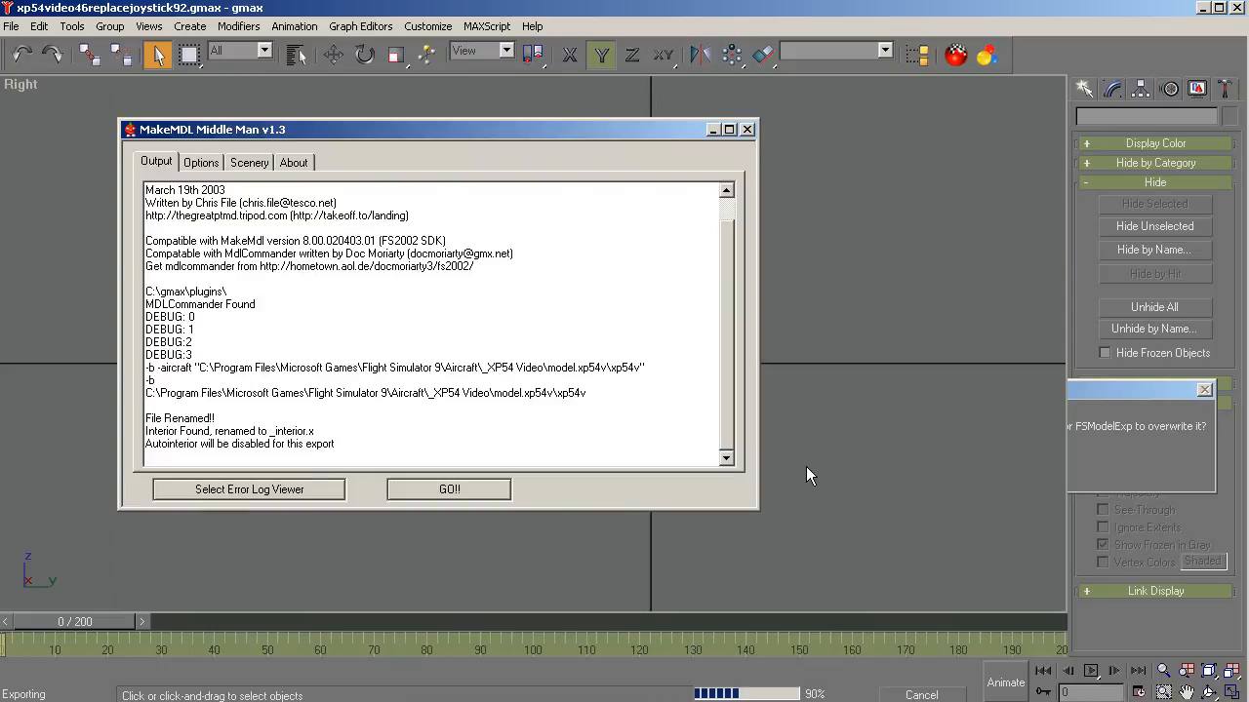
- Enable Fix Specular and Compile X File in the MakeMDL options and run the model compilation
left_click(201, 164)
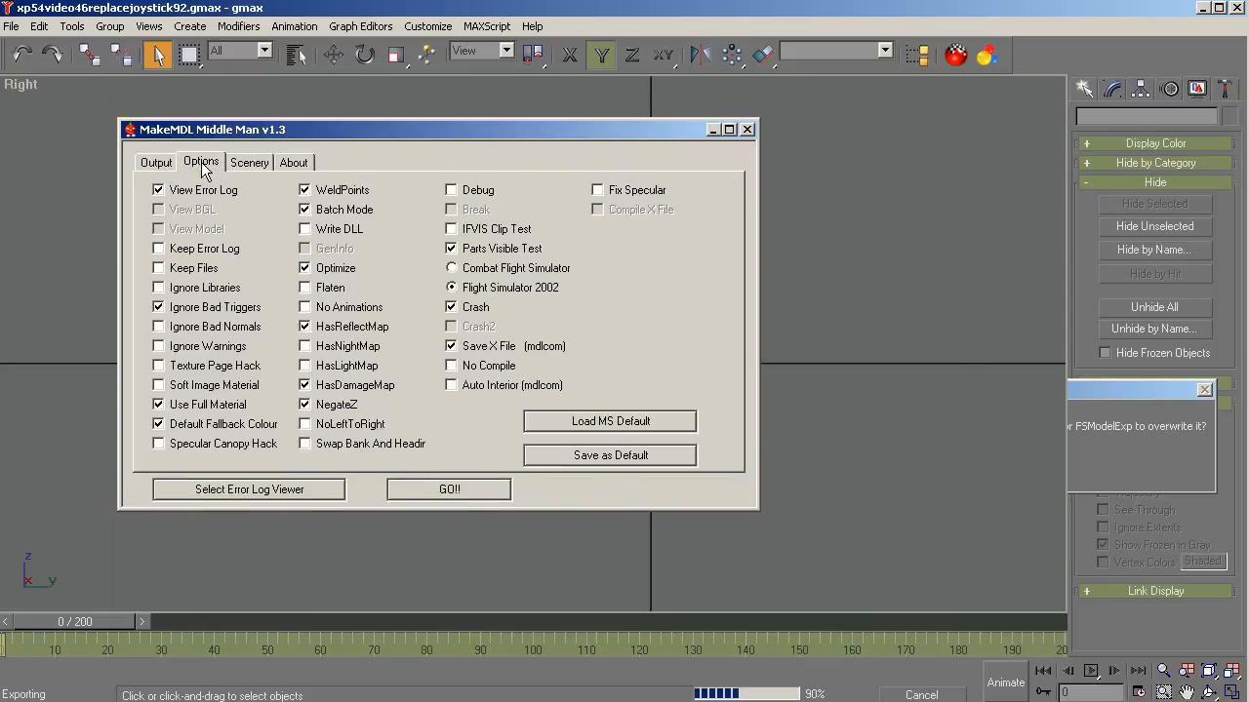
left_click(597, 191)
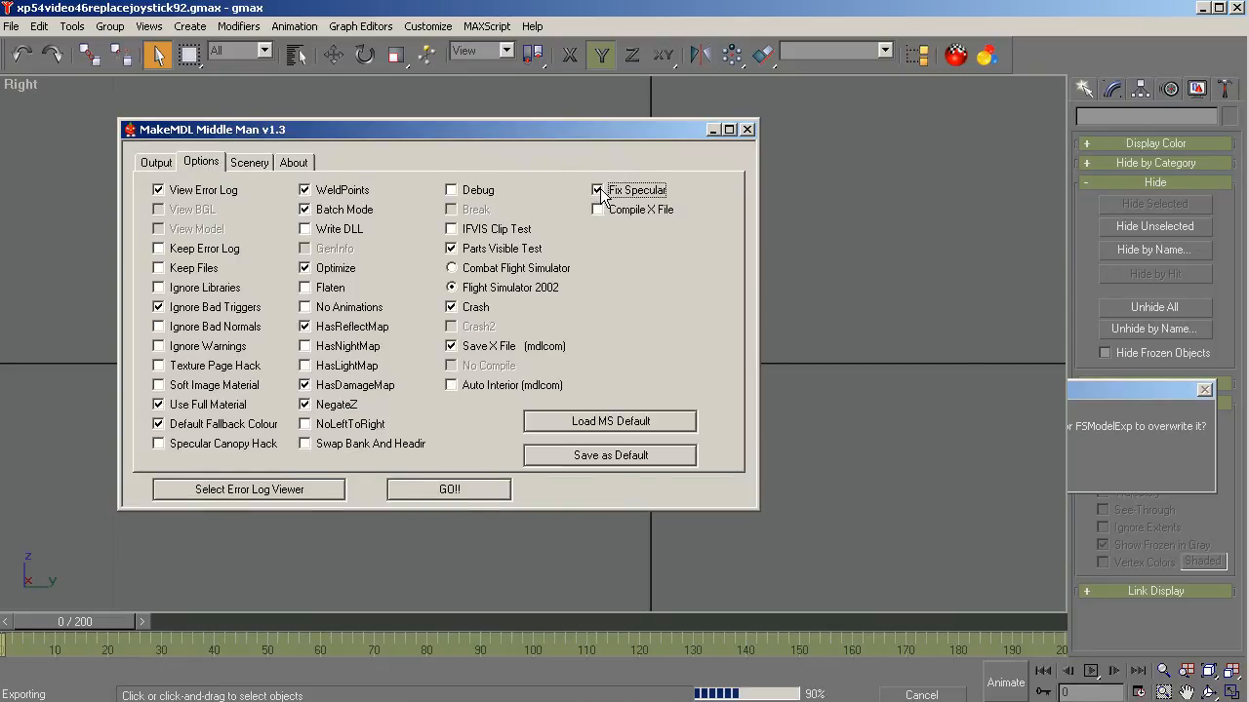
left_click(598, 210)
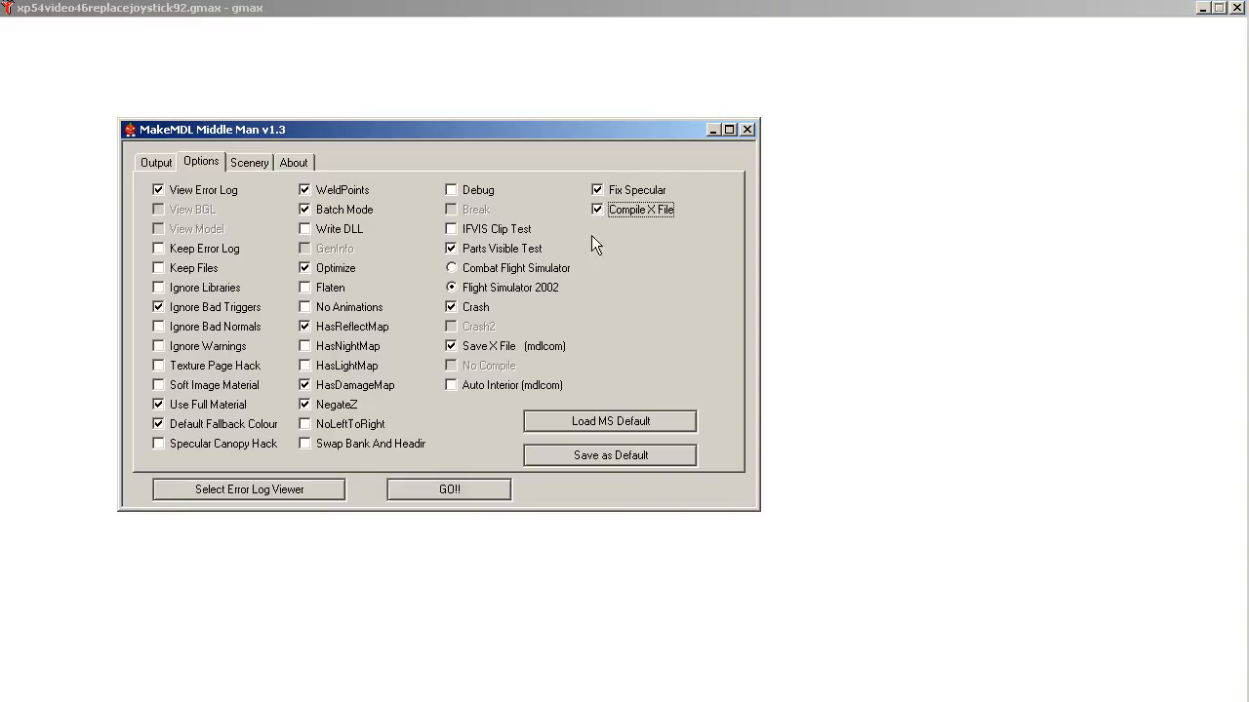
left_click(465, 491)
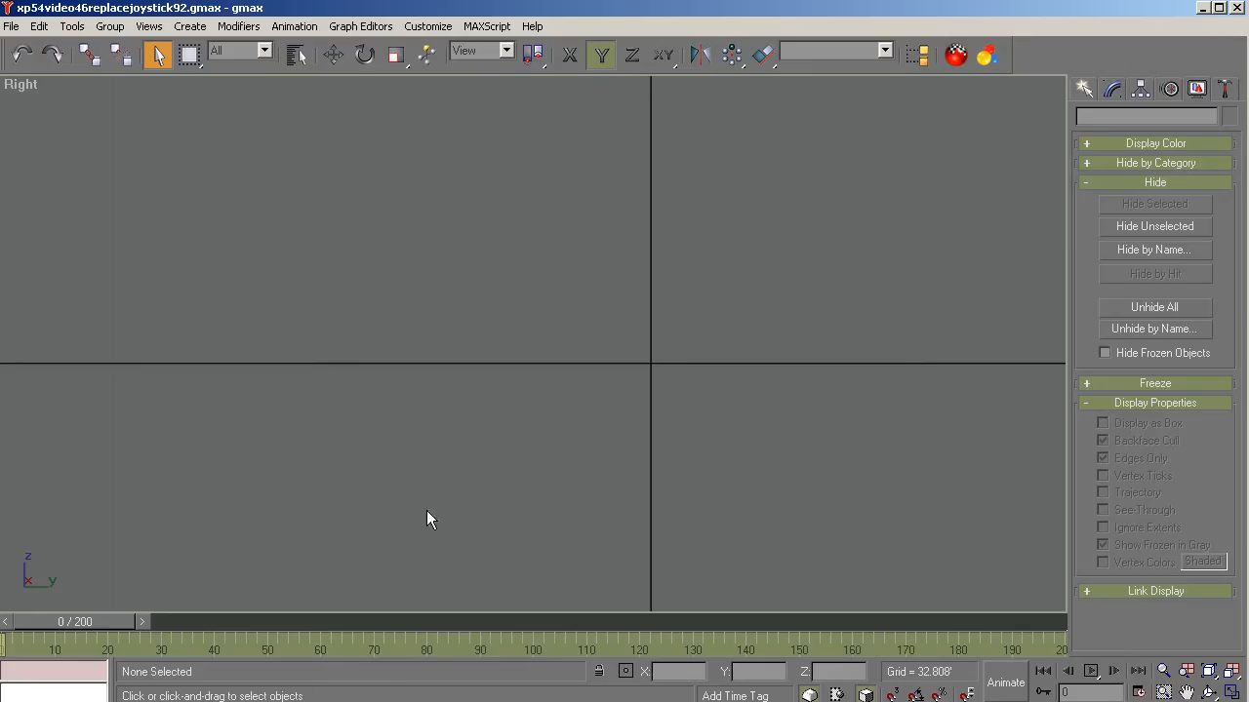
- Close gmax without saving the scene and switch to Windows Explorer at the aircraft's Panel.xp54v folder
left_click(1237, 8)
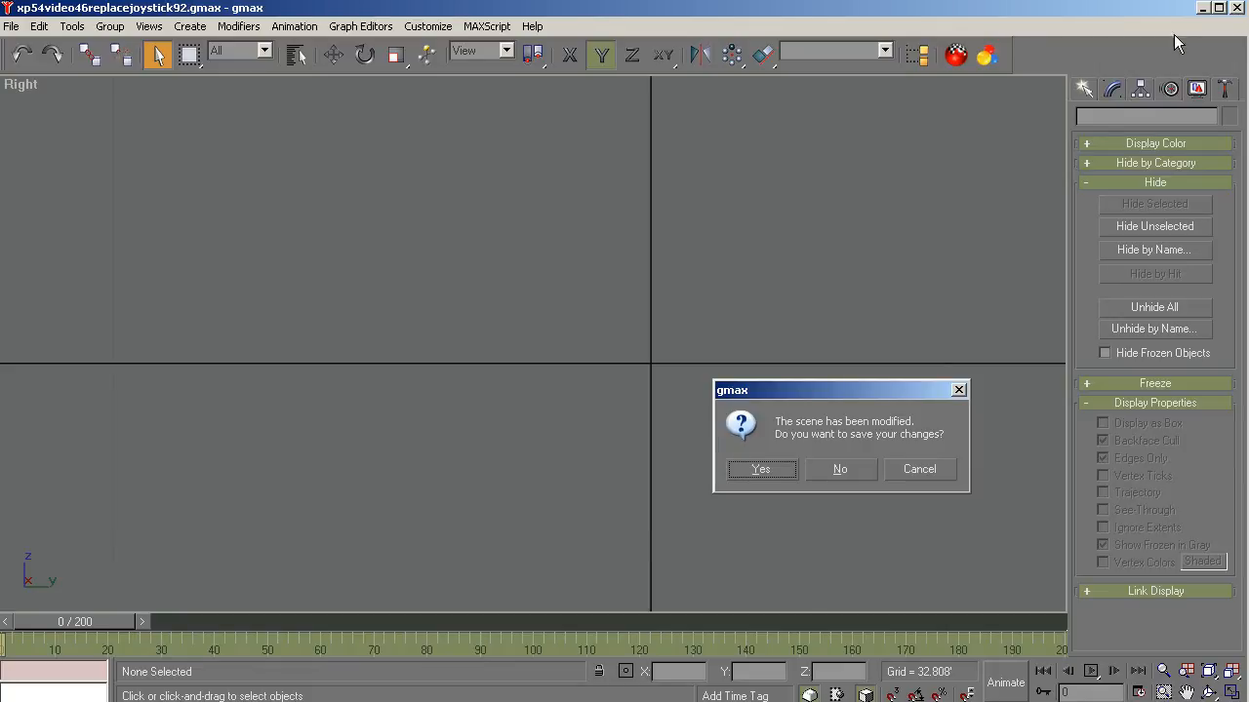
left_click(836, 467)
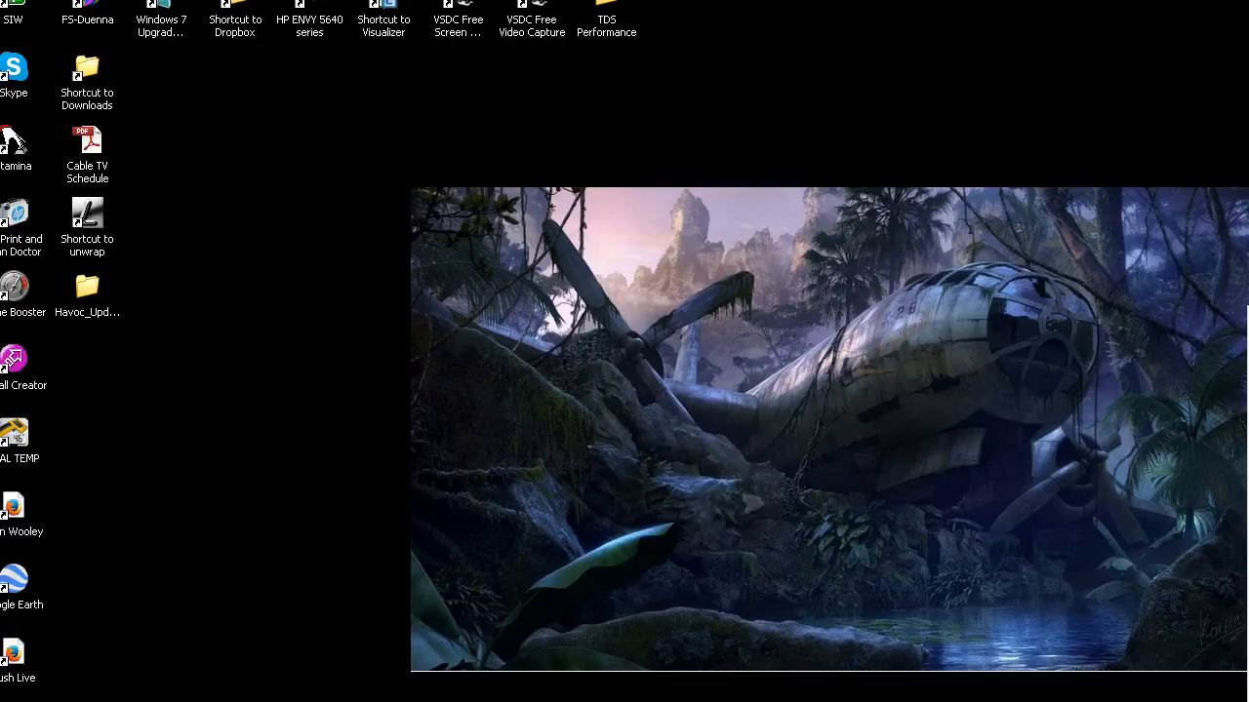
key("alt+Tab")
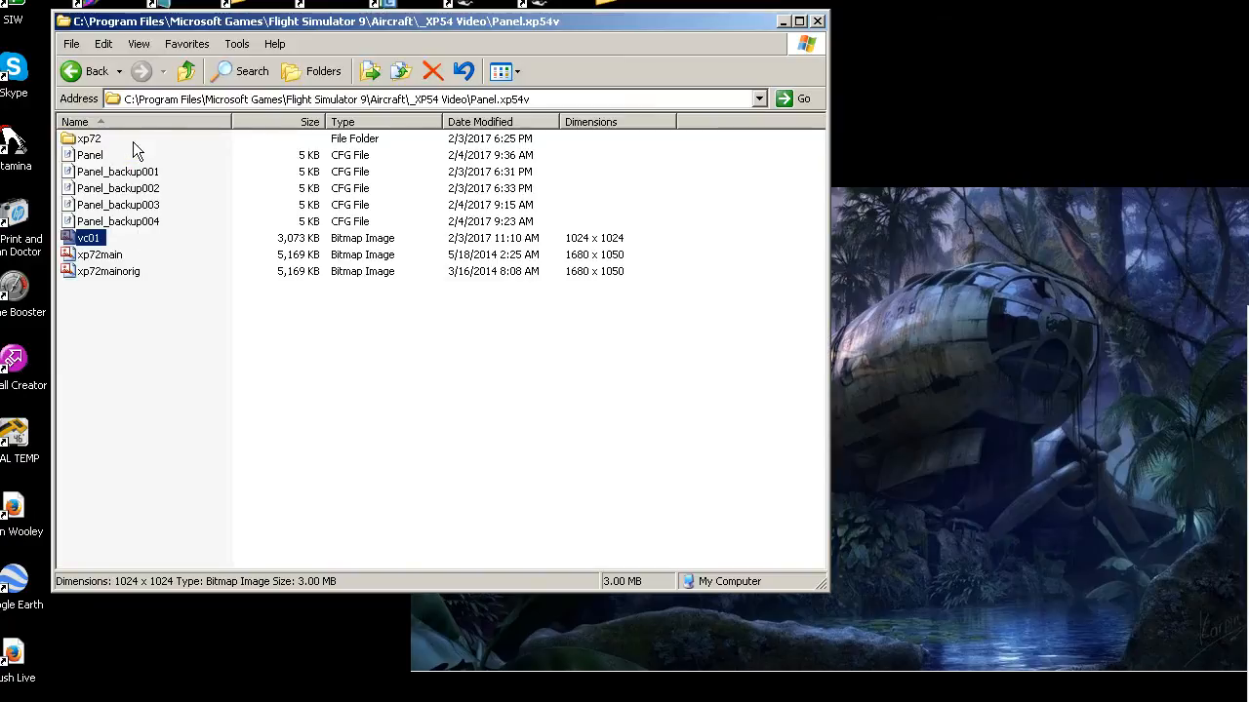
left_click(185, 71)
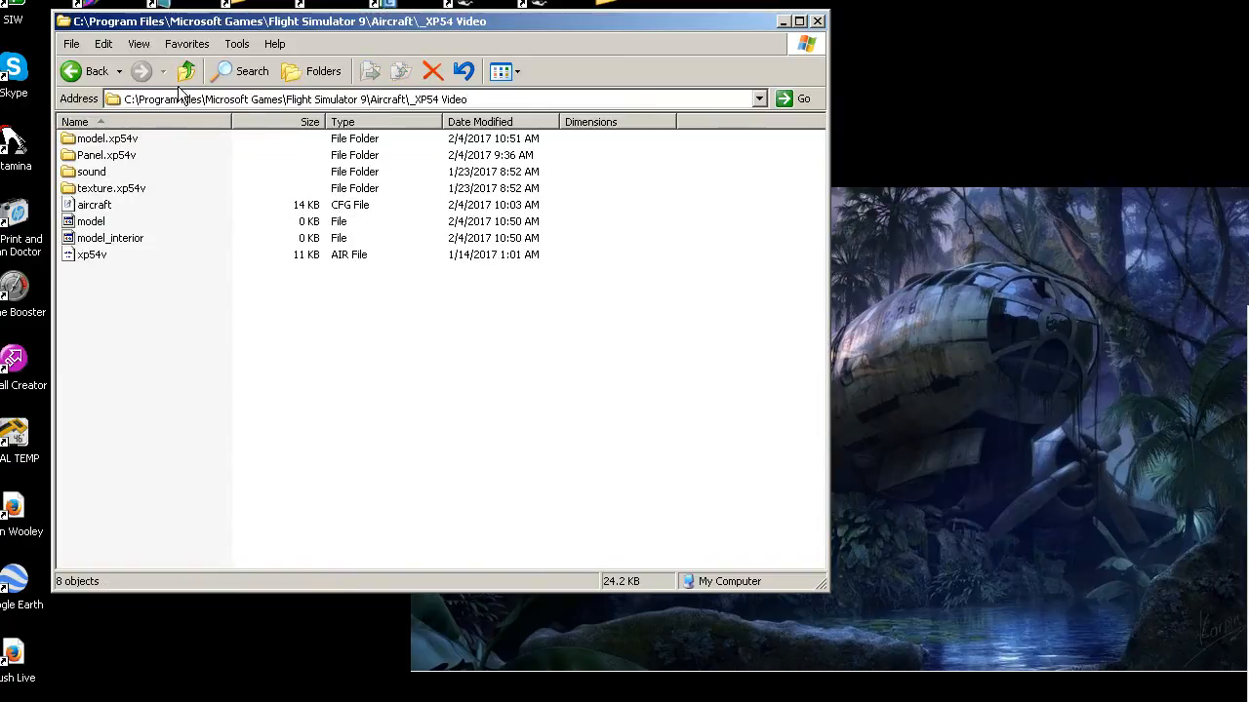
double_click(102, 156)
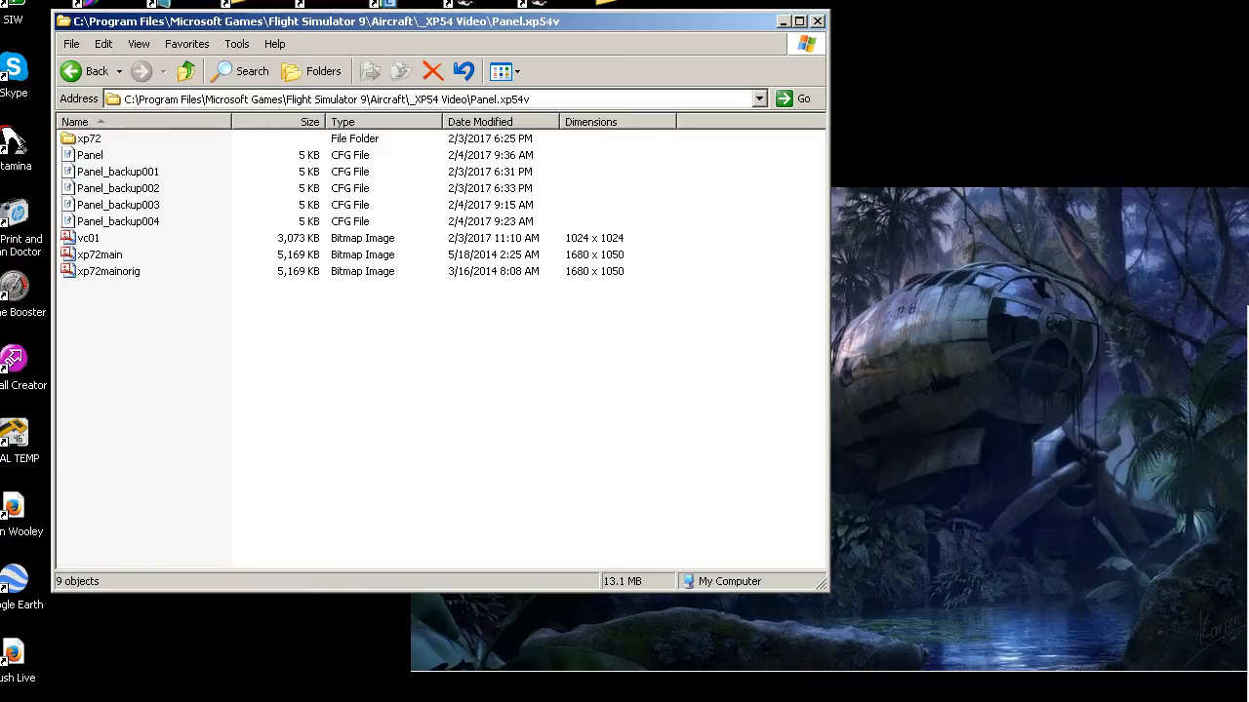
- Switch to the Panel configuration in WordPad and examine the Vcockpit01 section's texture, pixel size, millimetre size and background file entries
key("alt+Tab")
scroll(635, 335, "down", 1)
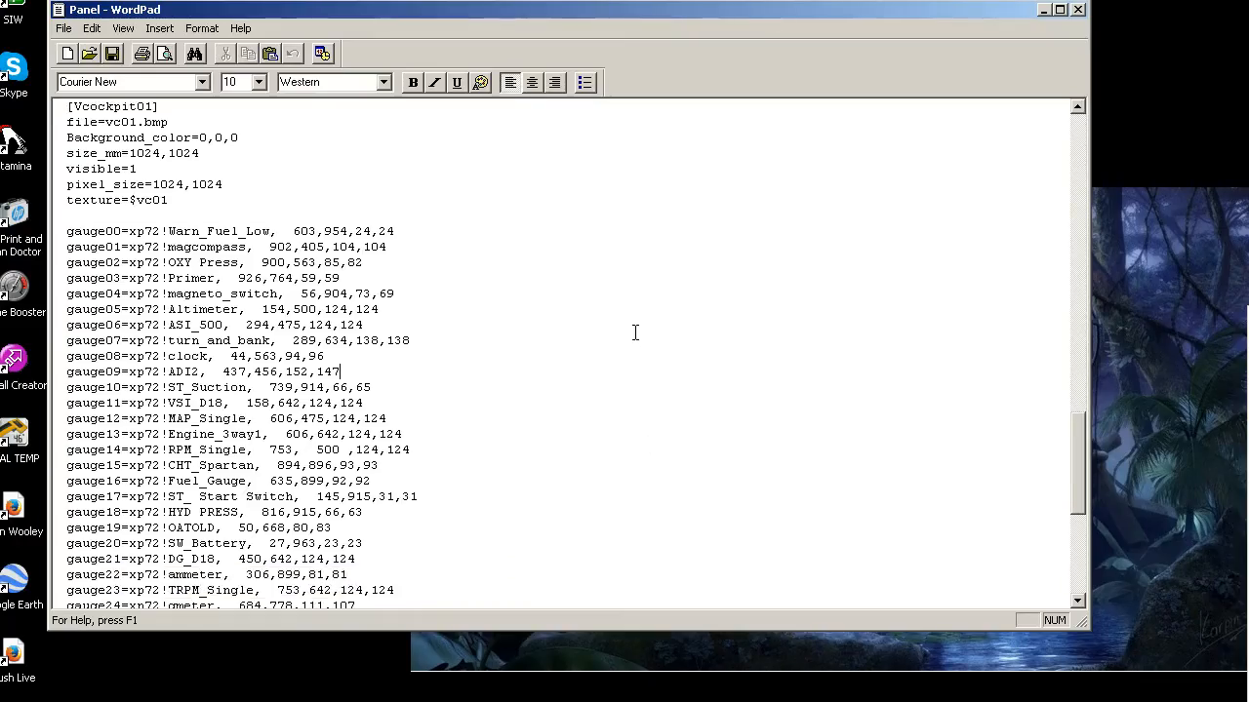
scroll(635, 335, "up", 1)
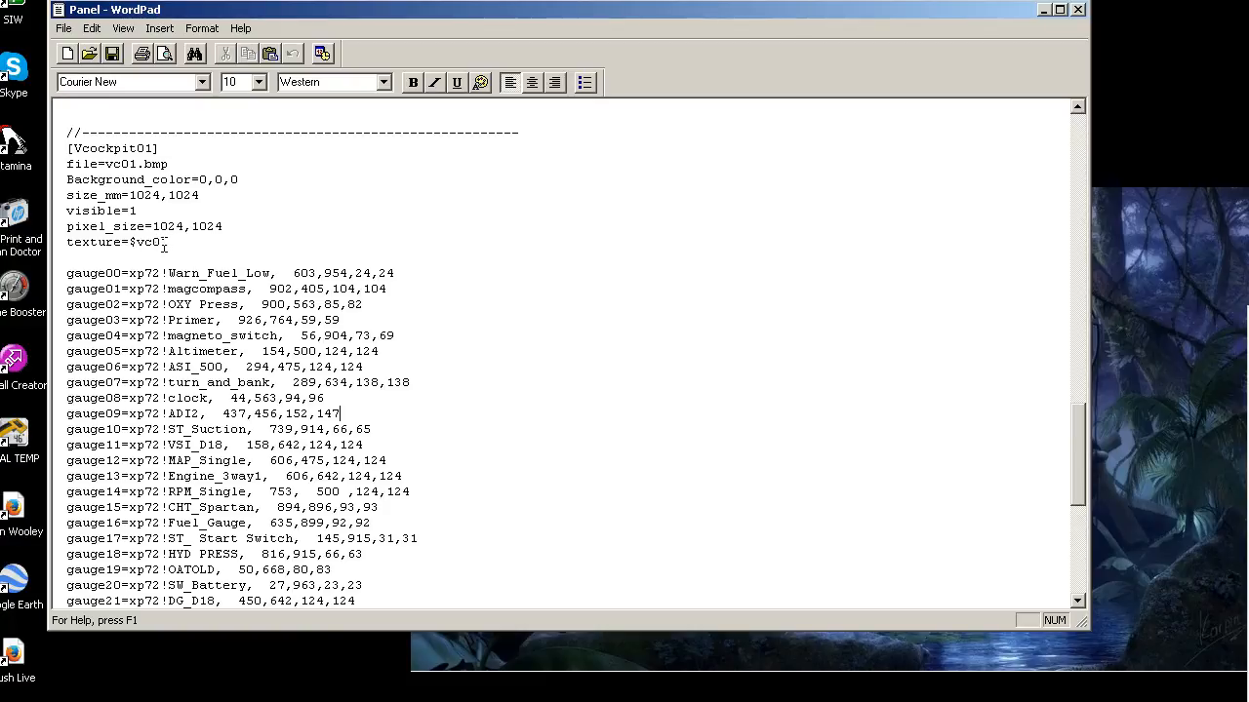
double_click(156, 242)
left_click(55, 244)
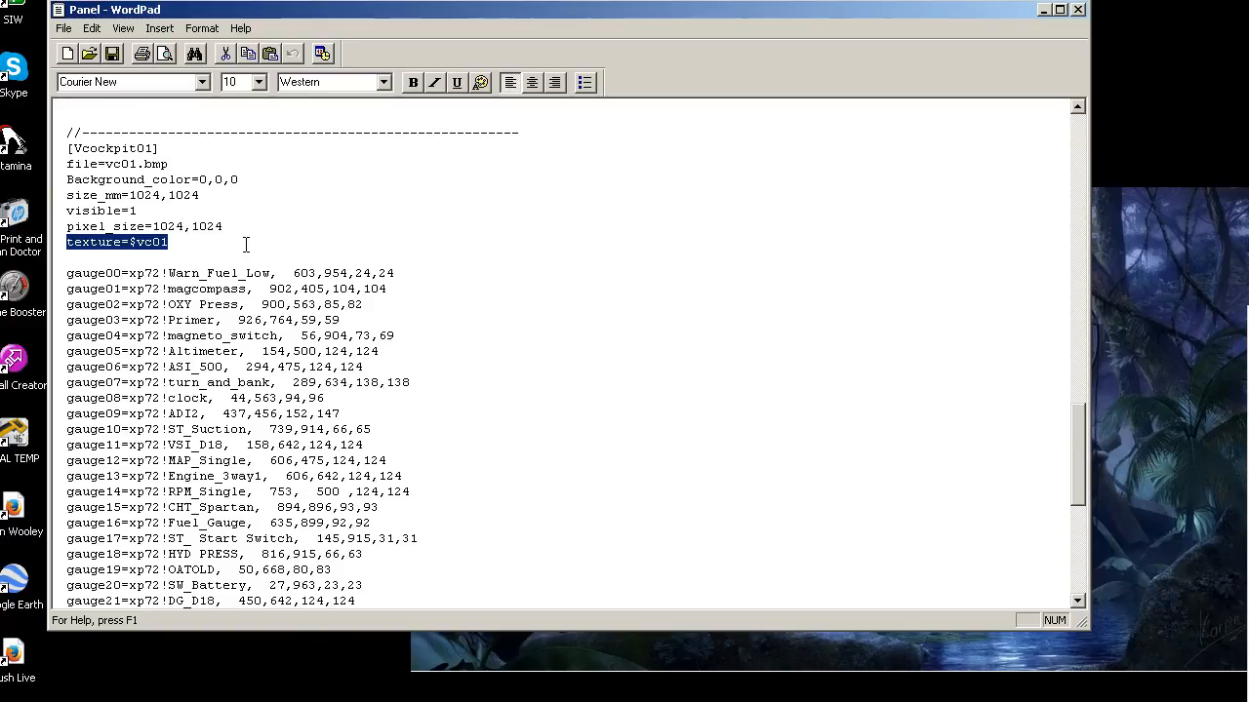
left_click(244, 243)
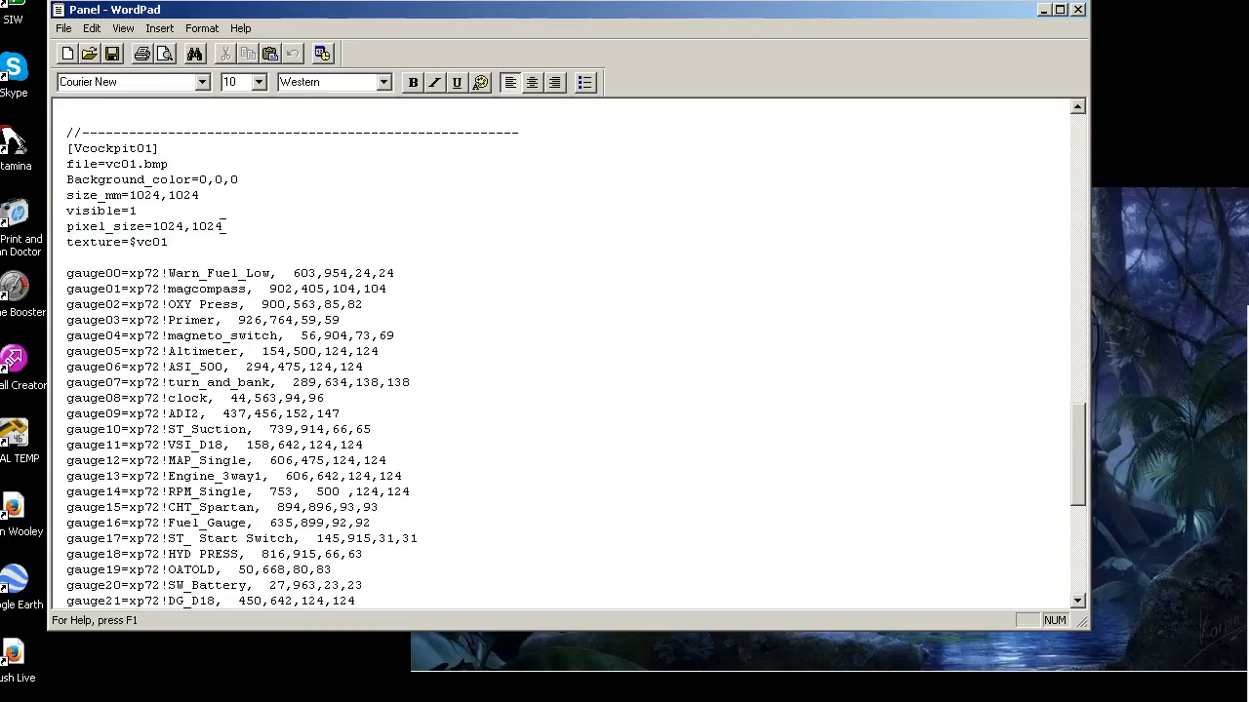
left_click_drag(225, 226, 103, 224)
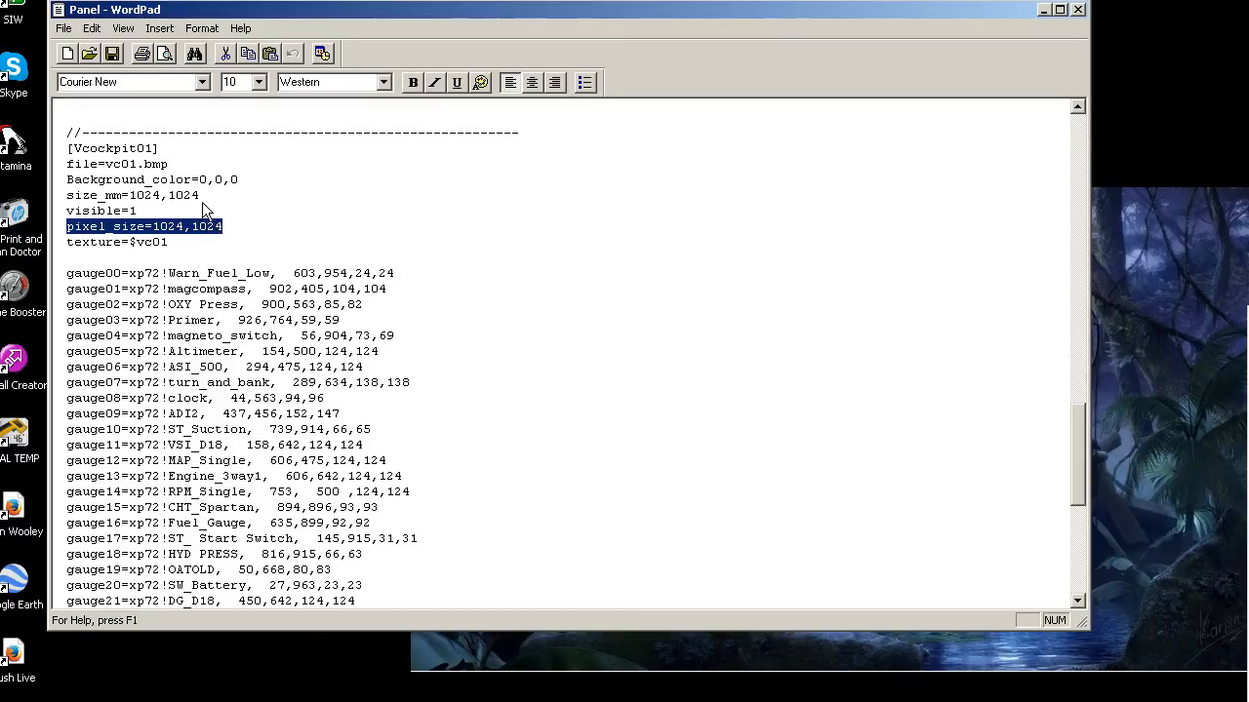
left_click_drag(200, 195, 88, 196)
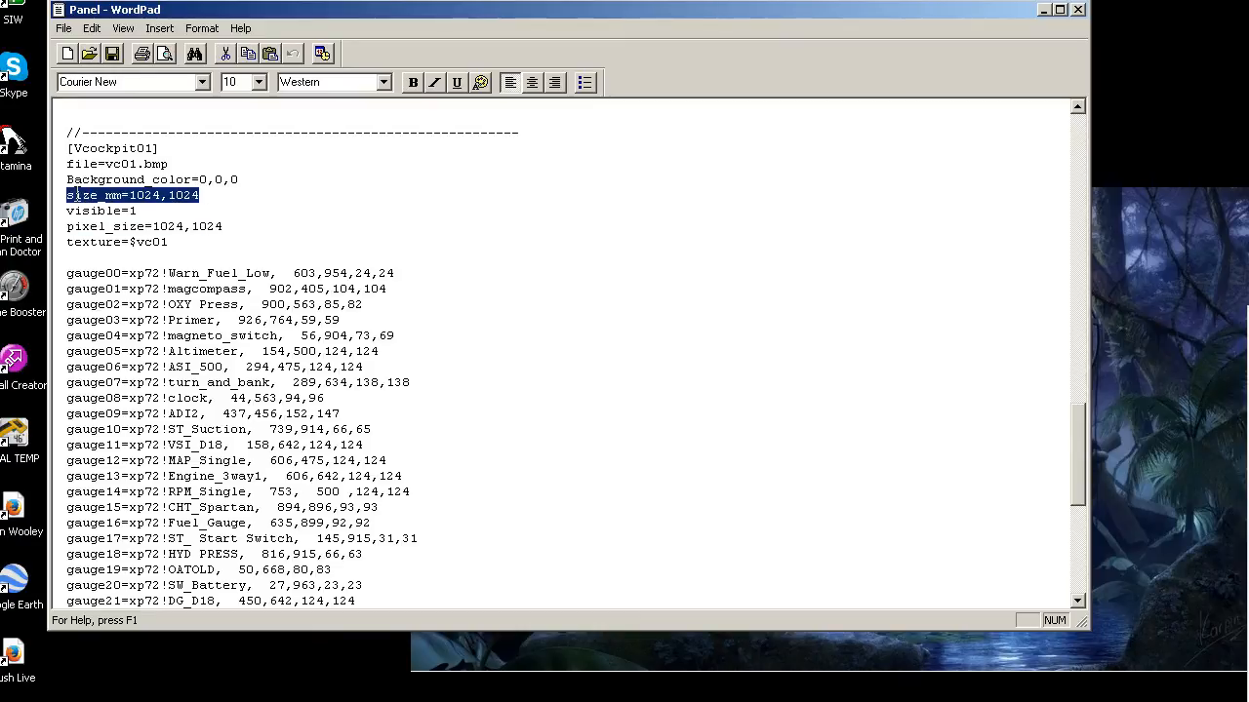
left_click(233, 227)
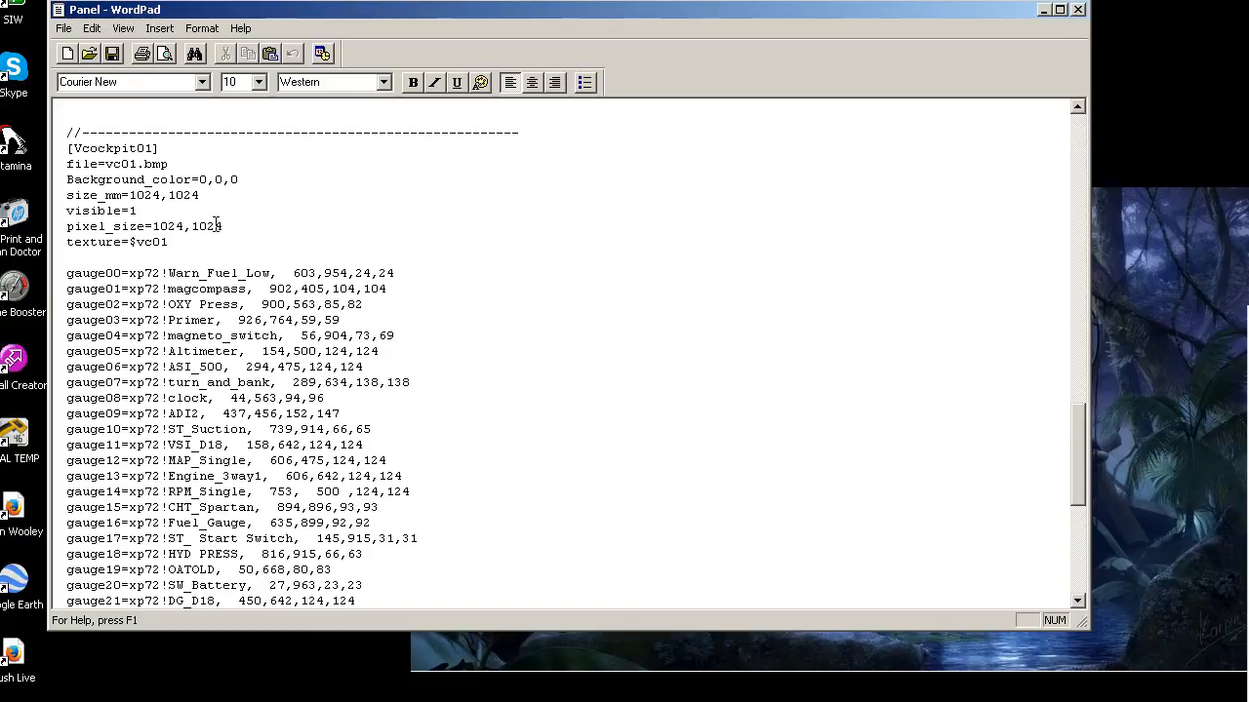
left_click_drag(173, 164, 64, 164)
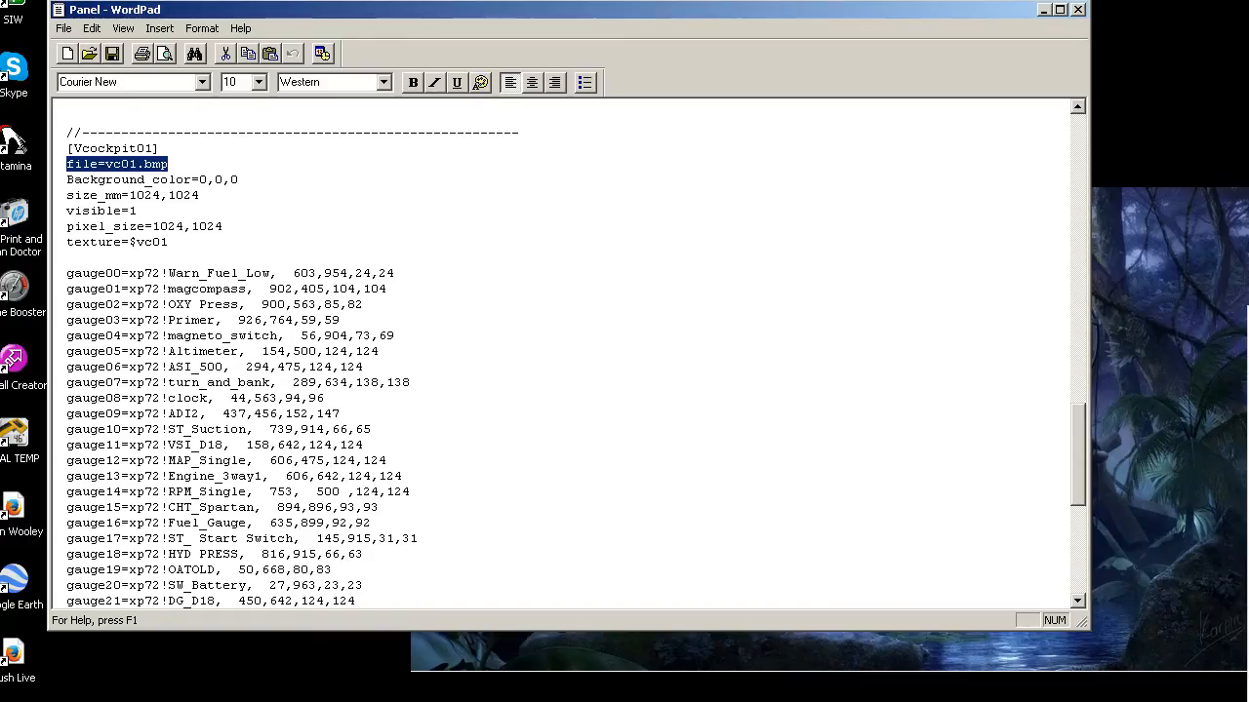
- View the vc01 bitmap from the Panel.xp54v folder, then return to the Panel configuration in WordPad
key("alt+Tab")
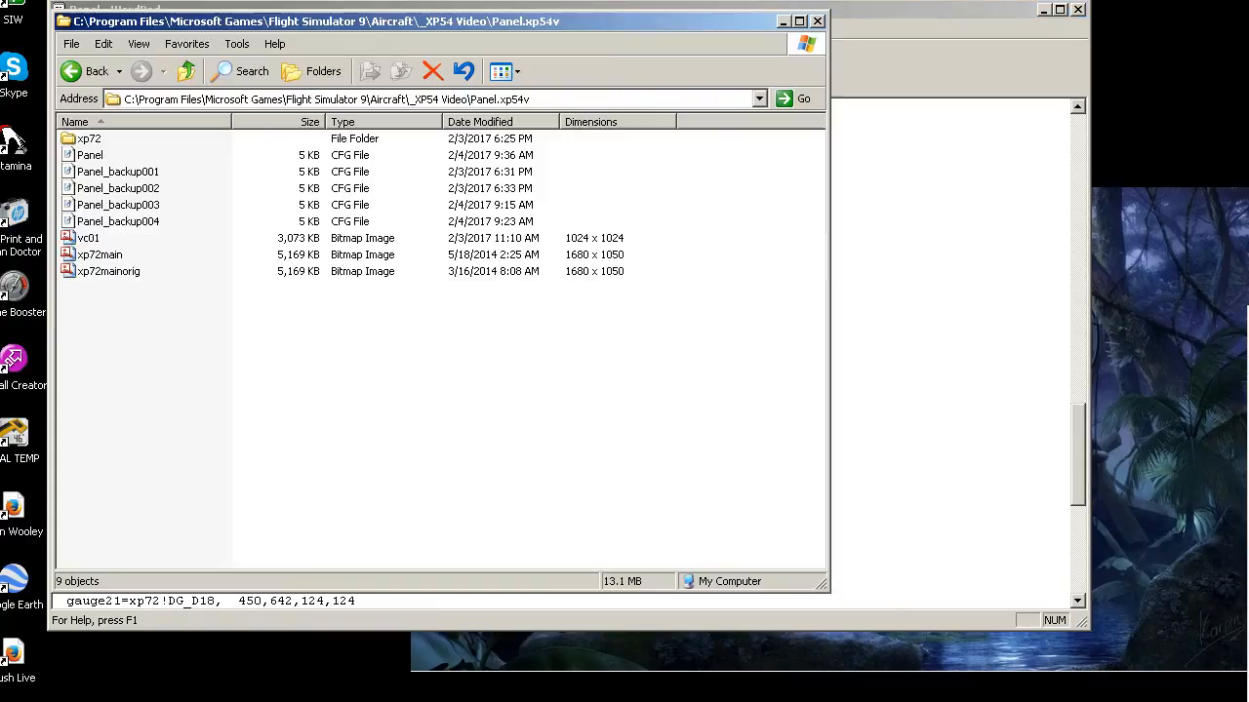
double_click(87, 239)
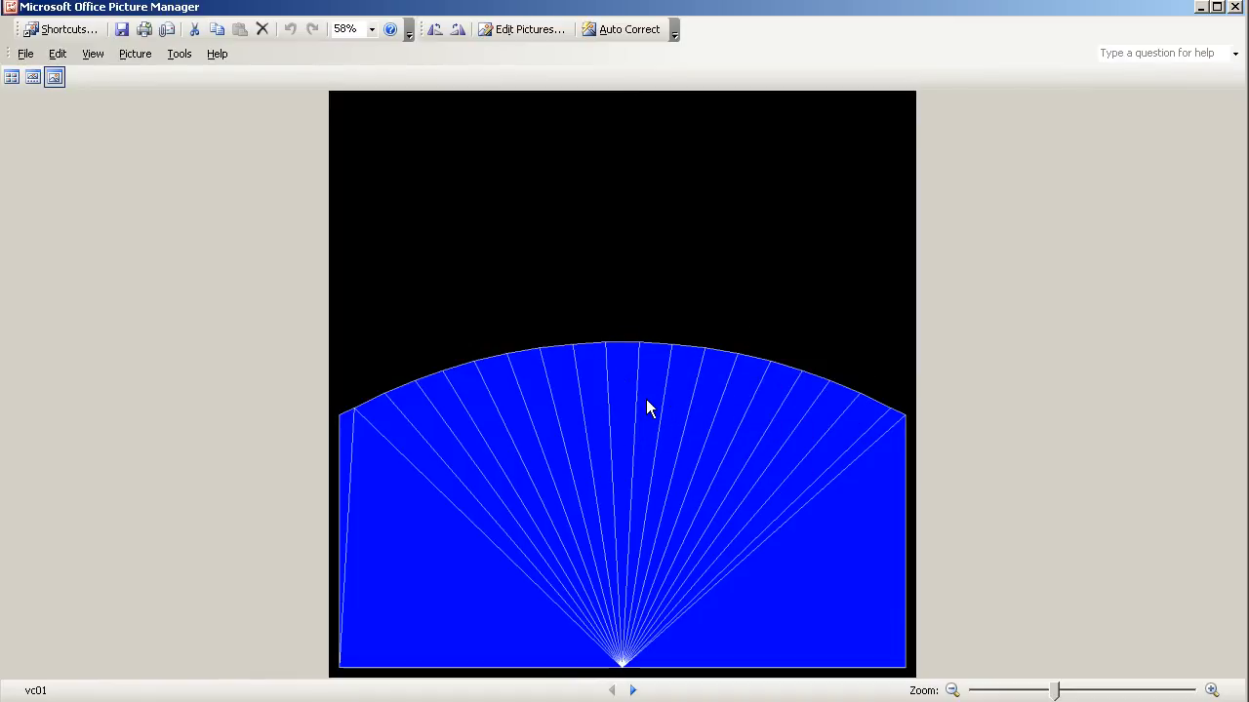
left_click(1201, 7)
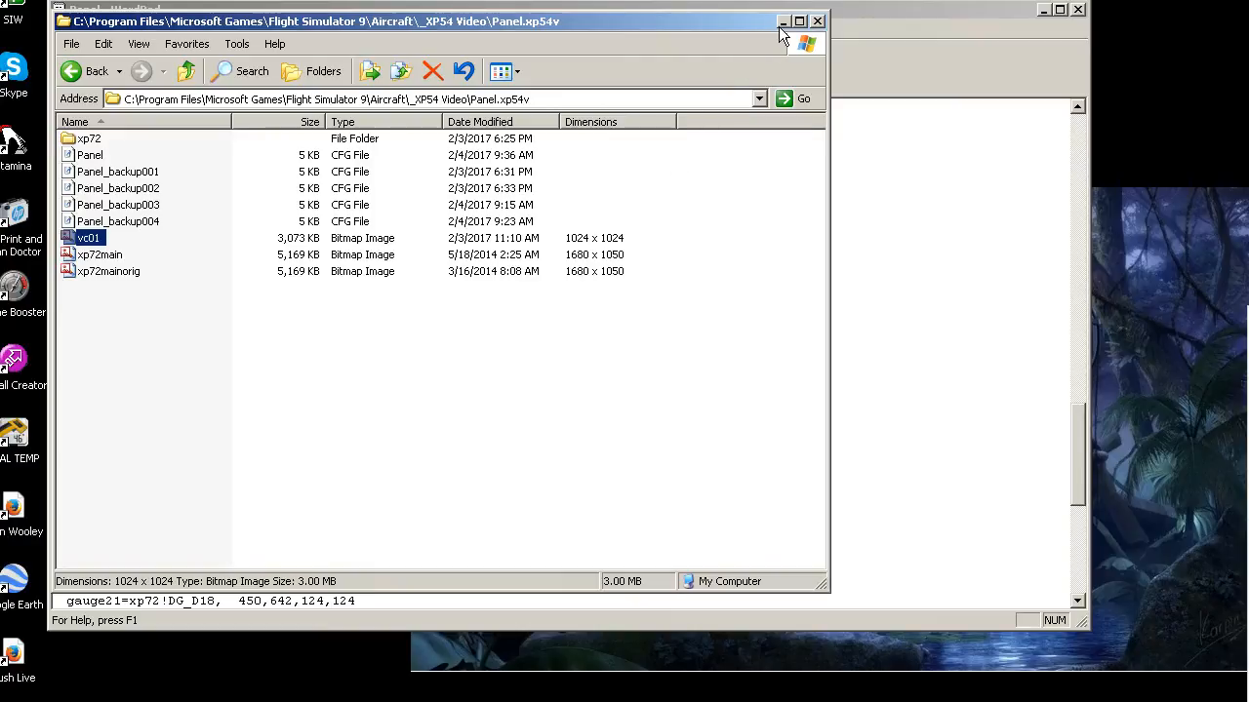
left_click(782, 21)
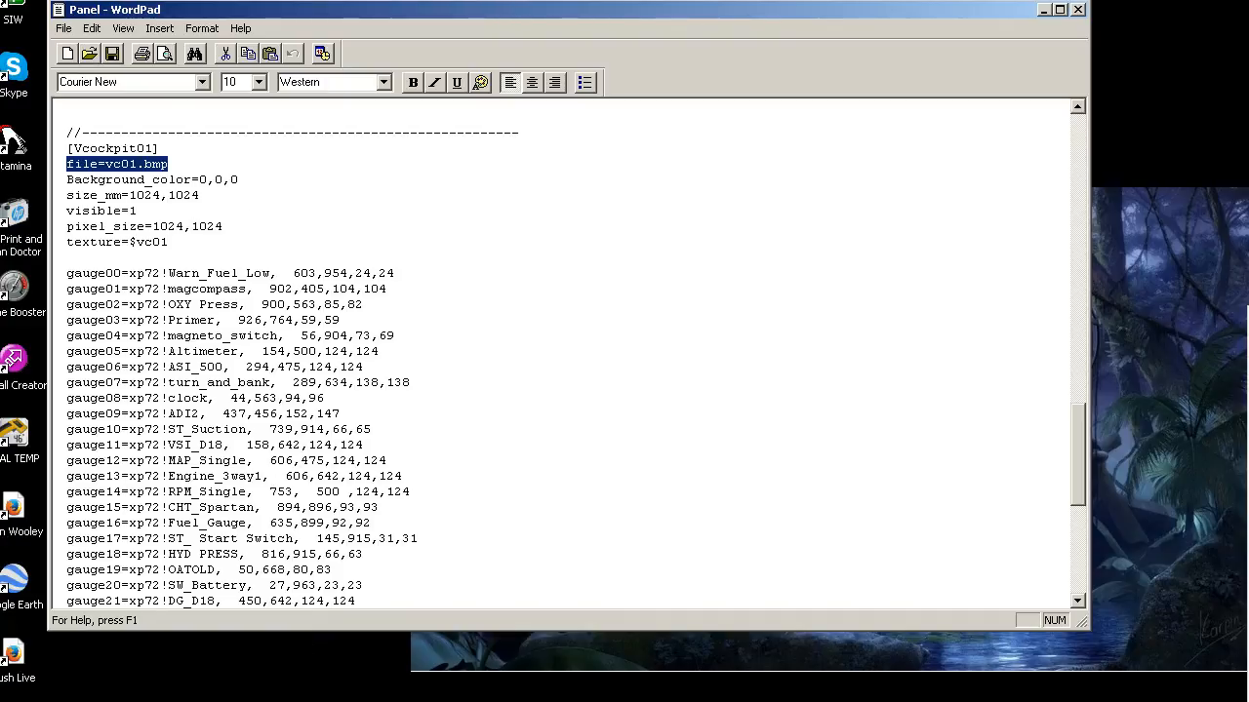
- Switch to FS Panel Studio and start adding a gauge to the VCockpit01 panel from the ST_AT11.cab gauge file
key("alt+Tab")
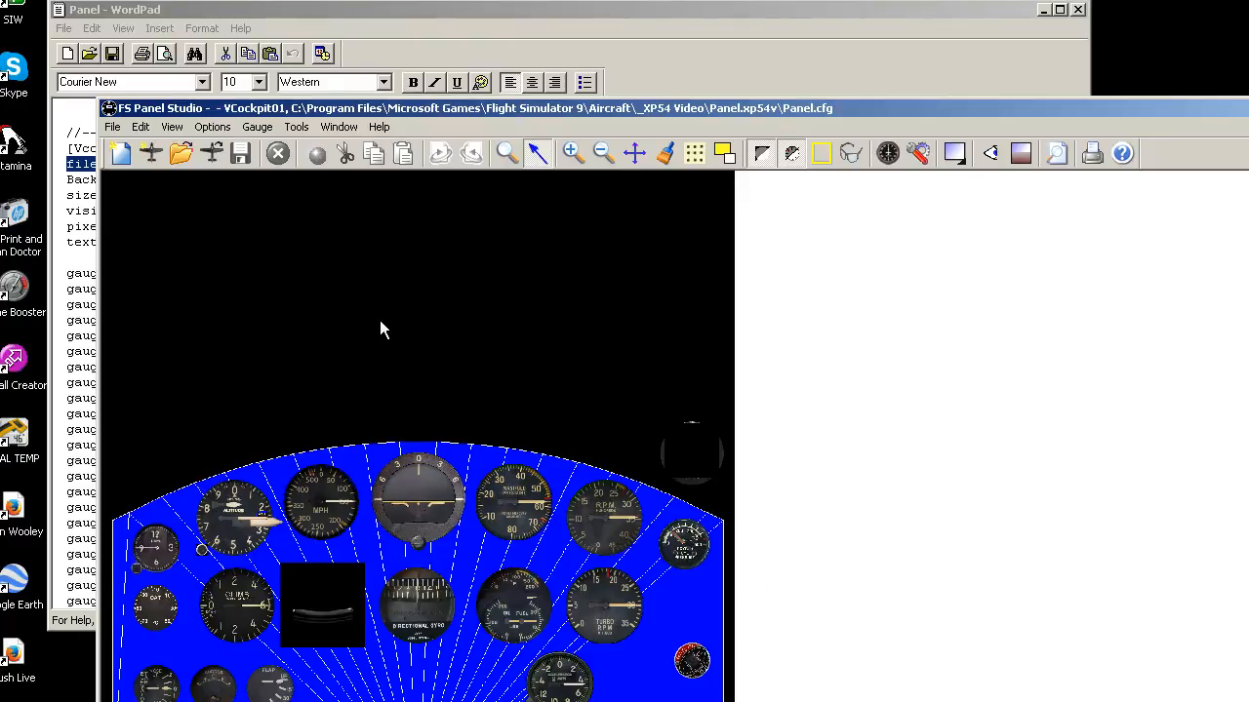
left_click(256, 127)
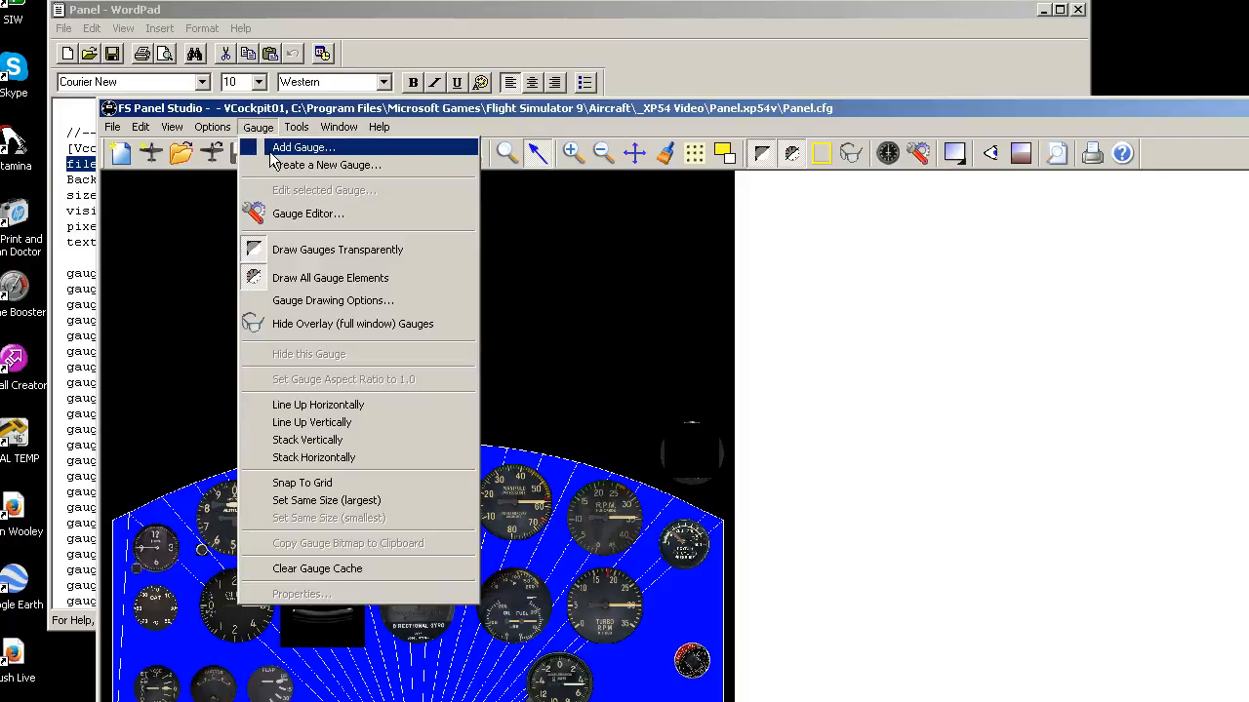
left_click(274, 148)
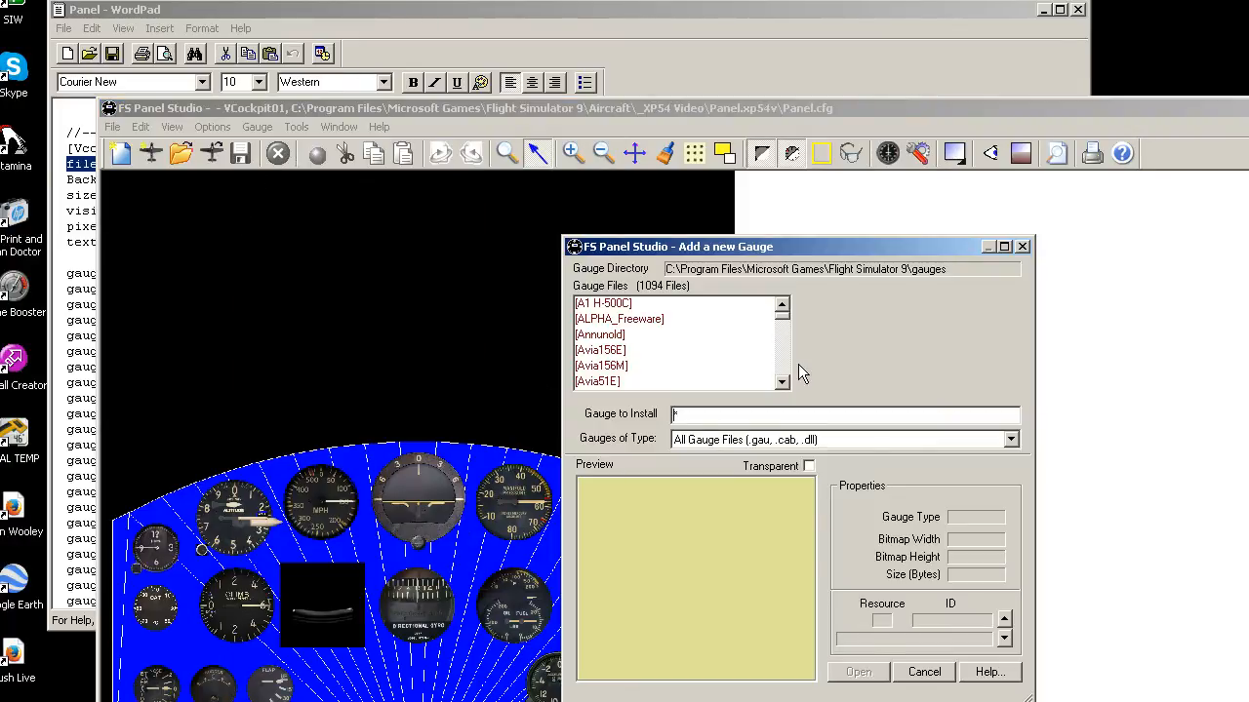
left_click_drag(786, 328, 790, 351)
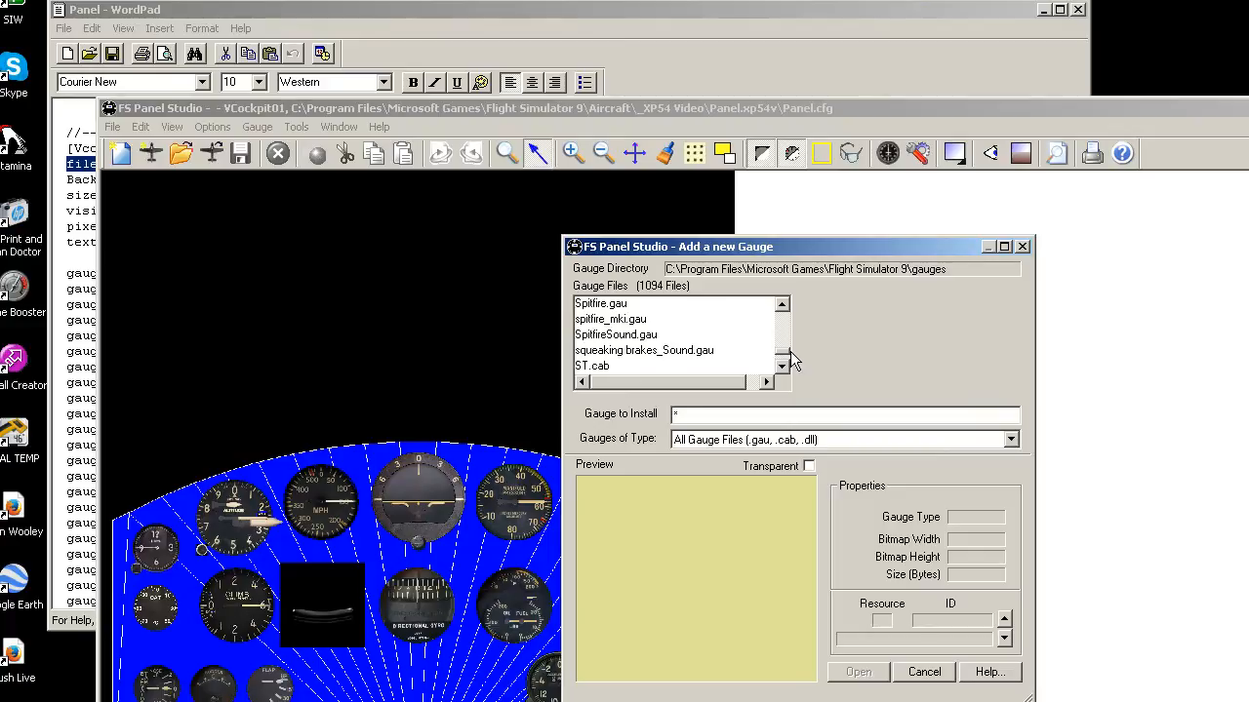
left_click(783, 369)
left_click(783, 368)
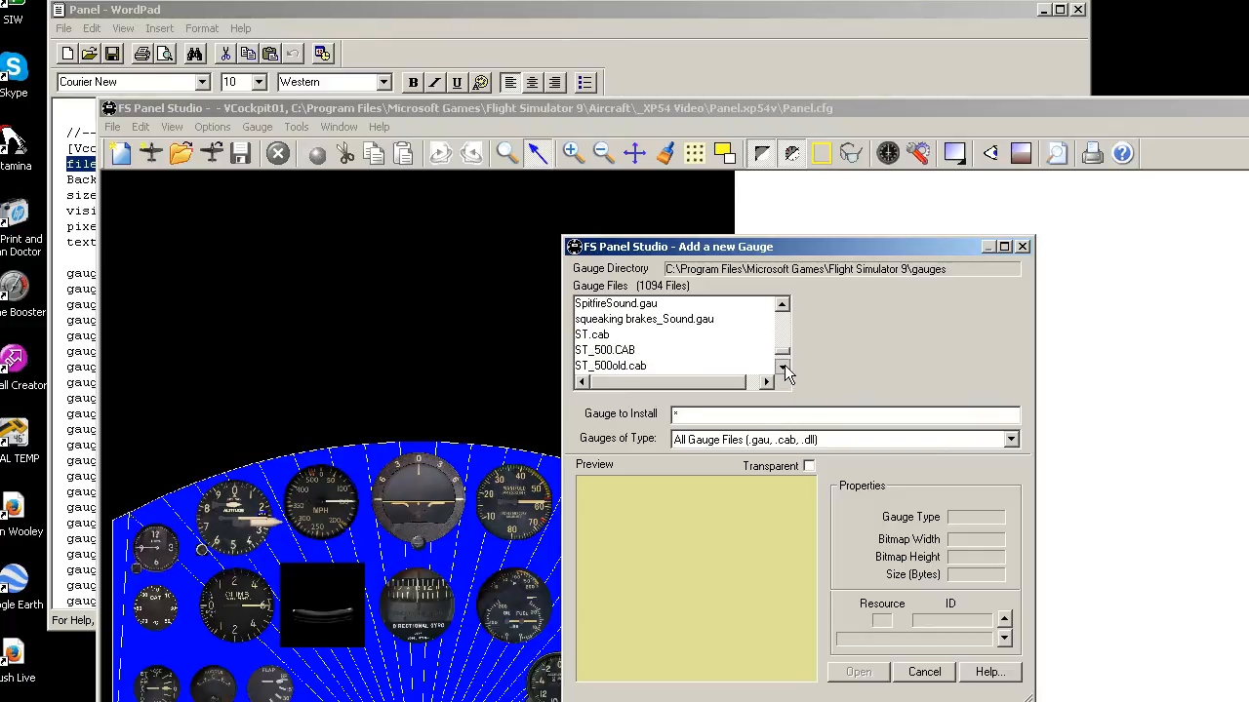
left_click(783, 369)
left_click(783, 369)
left_click(783, 369)
left_click(784, 368)
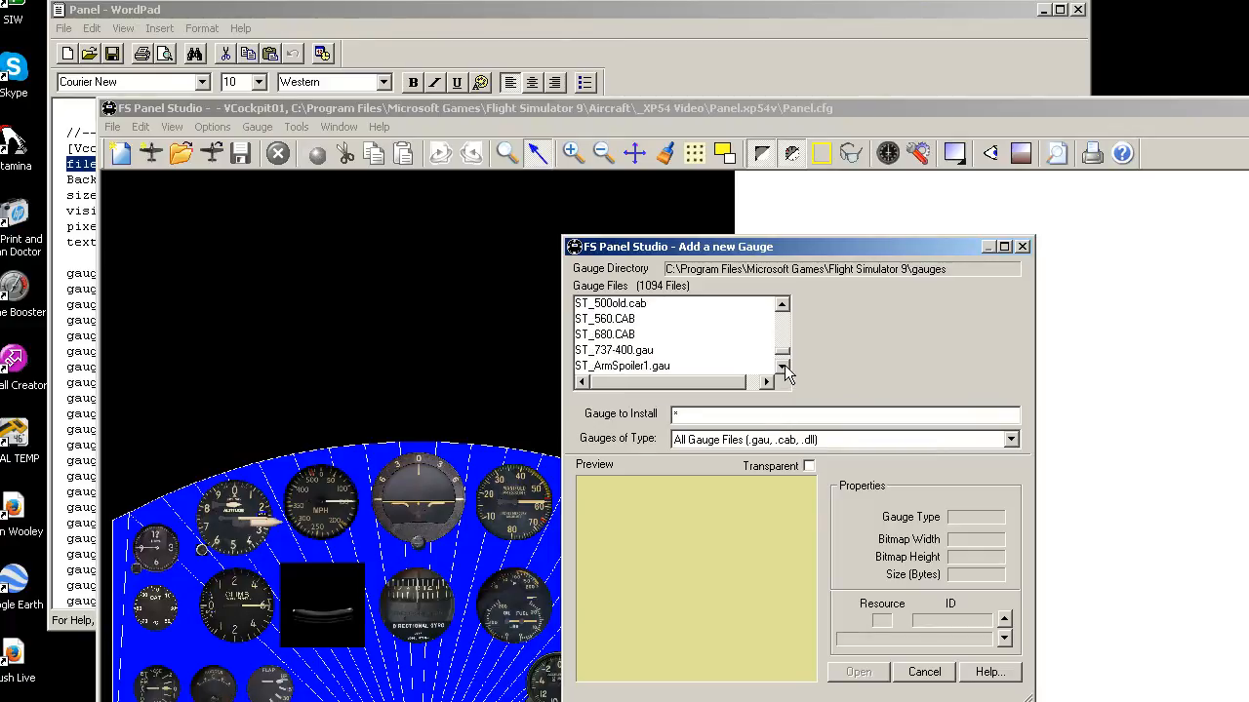
left_click(782, 368)
left_click(782, 368)
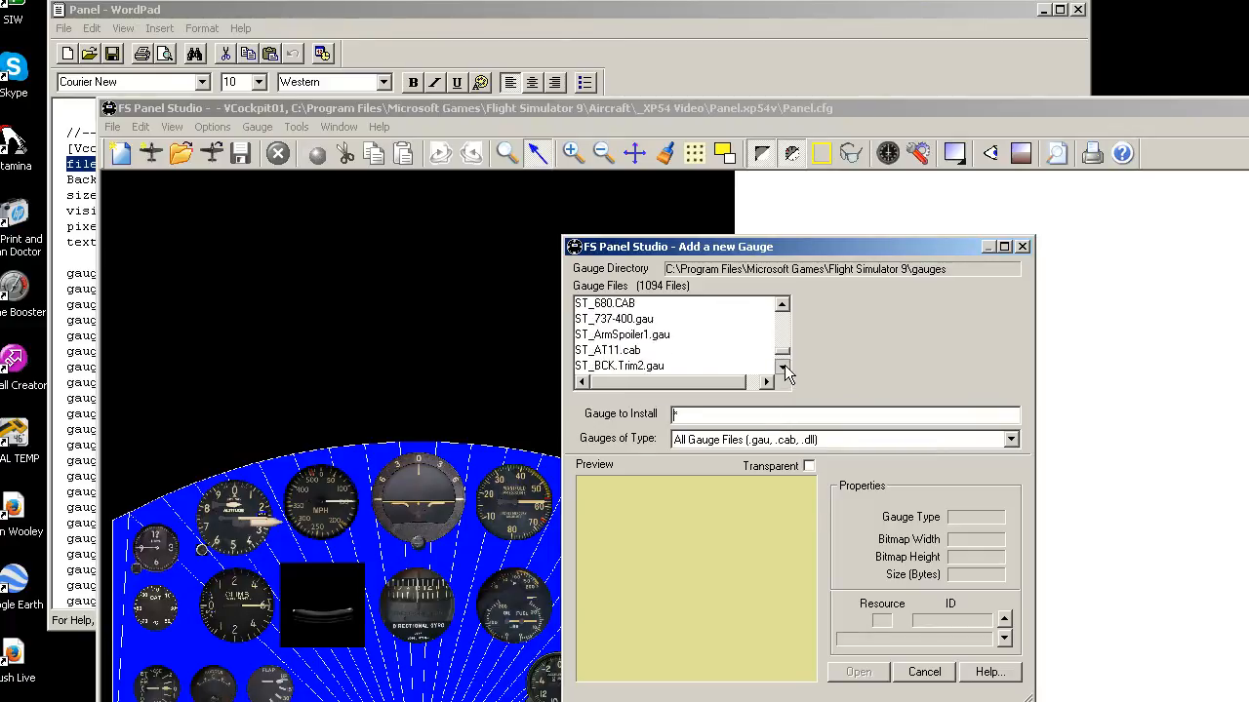
left_click(612, 353)
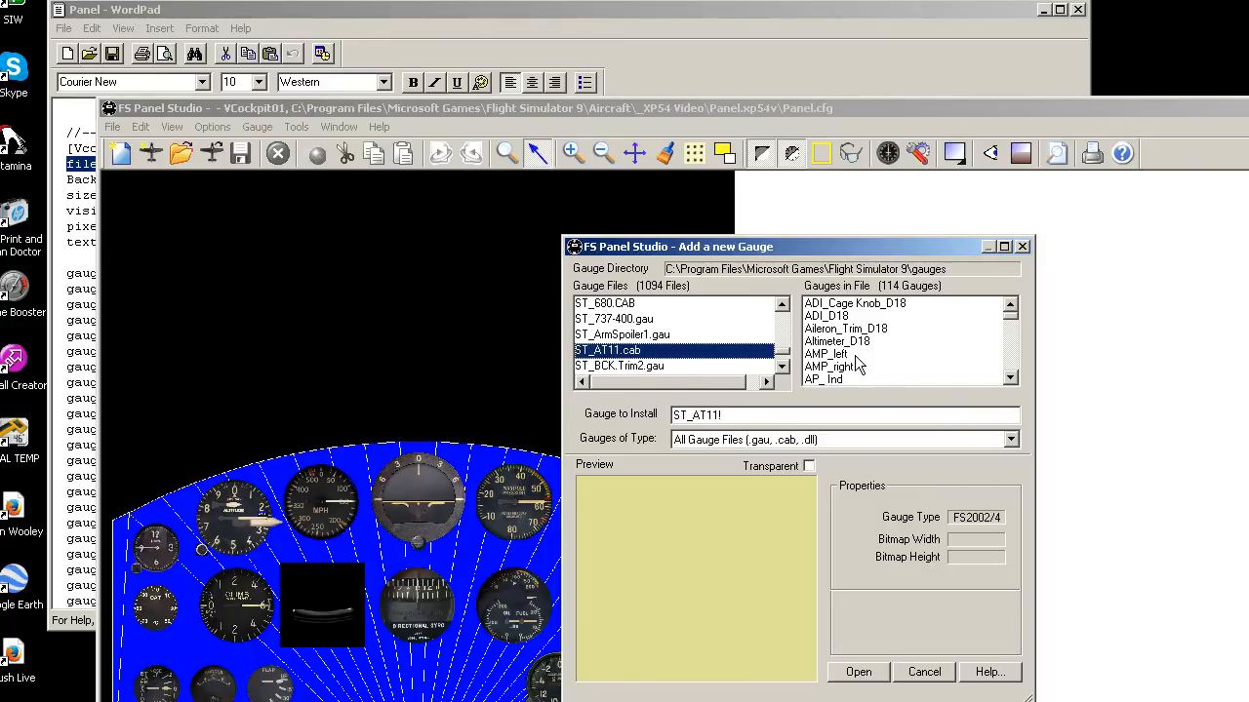
- Choose the Rudder_Trim_D18 gauge from ST_AT11.cab and add it to the VCockpit01 panel
left_click(1011, 363)
left_click(1012, 363)
left_click(1011, 362)
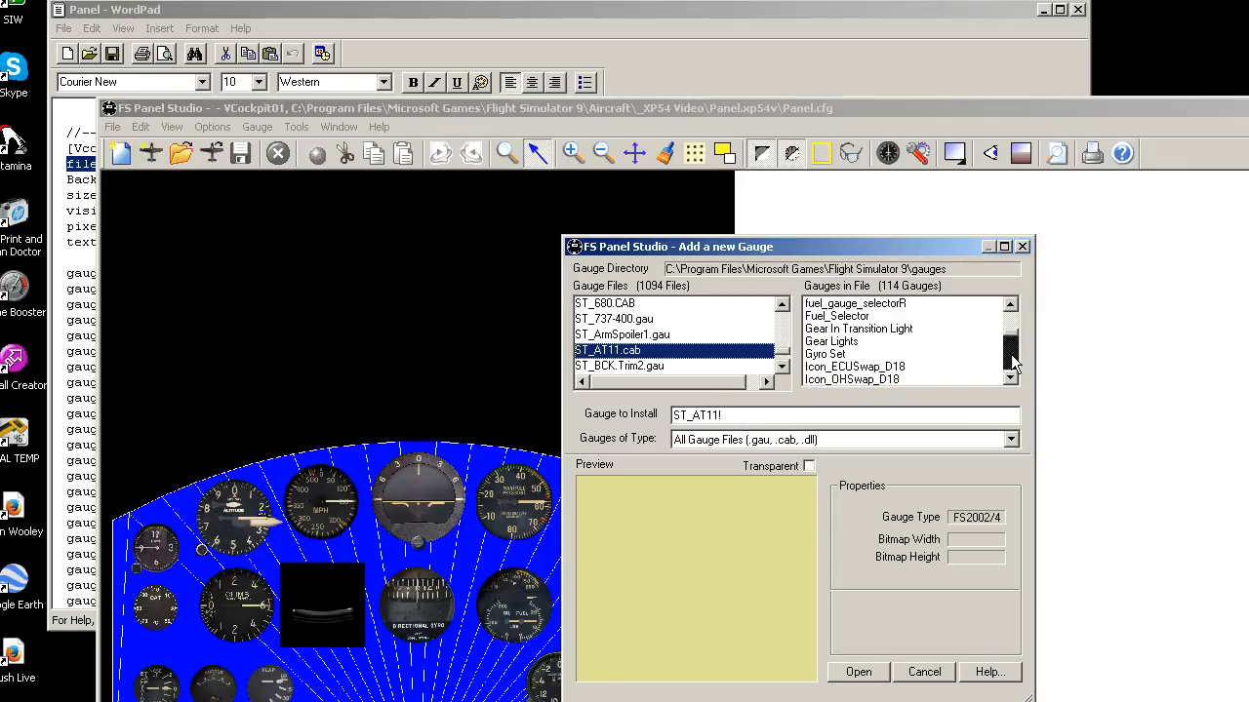
left_click(1011, 363)
left_click(1011, 363)
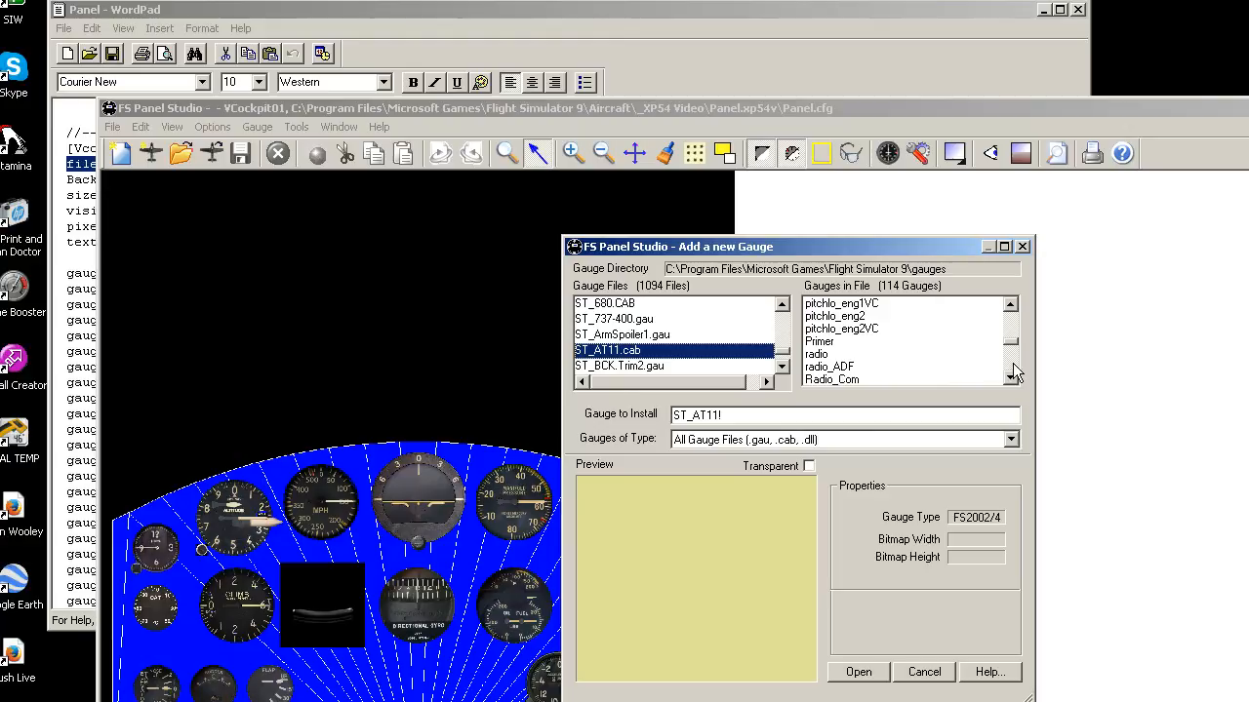
scroll(1013, 374, "down", 4)
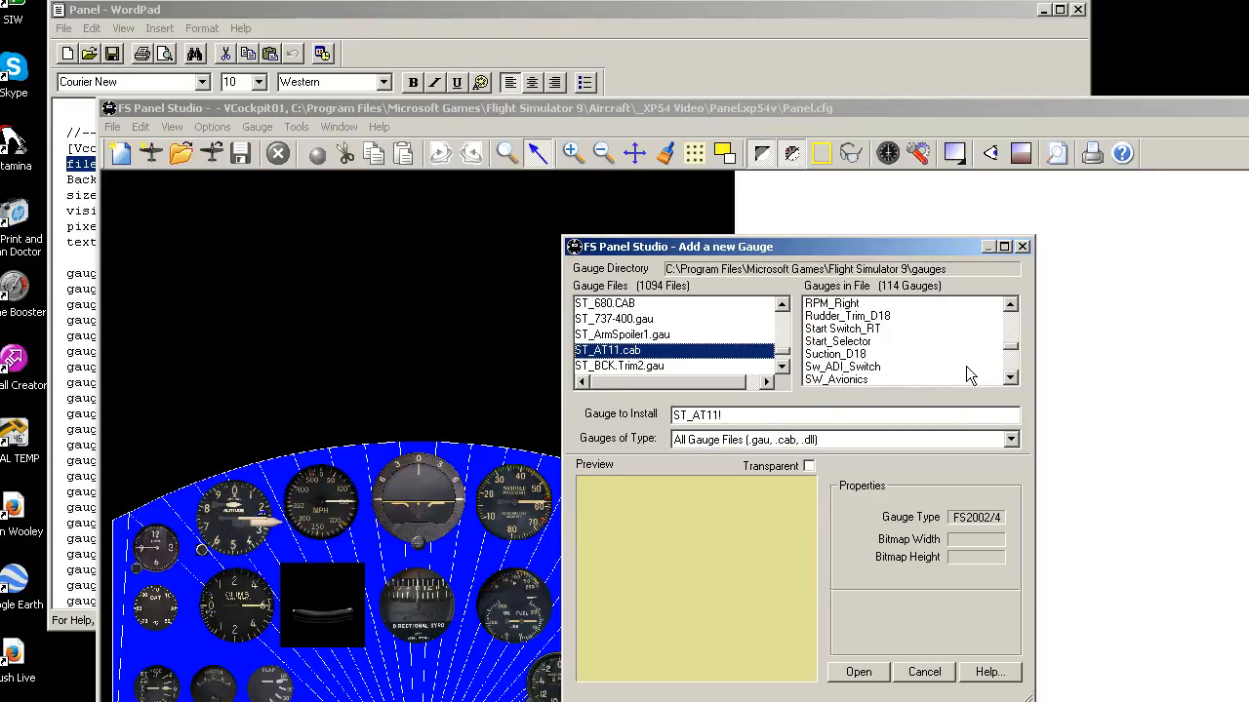
left_click(878, 318)
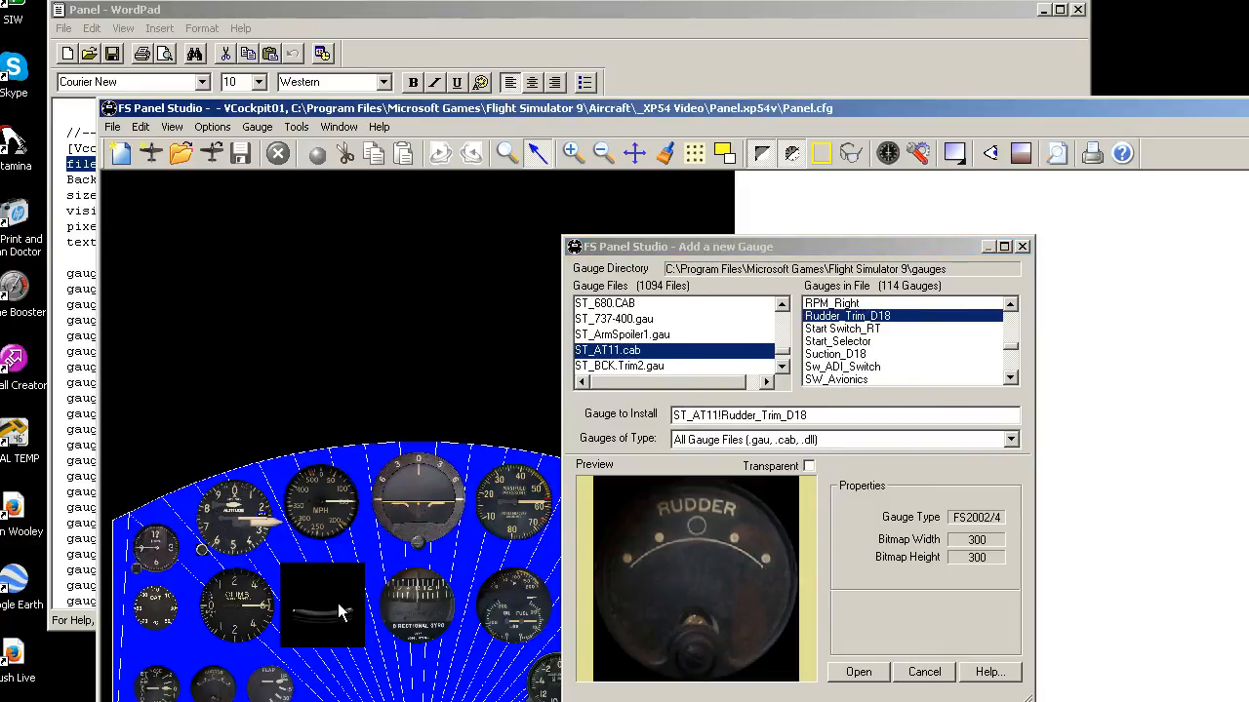
left_click(868, 674)
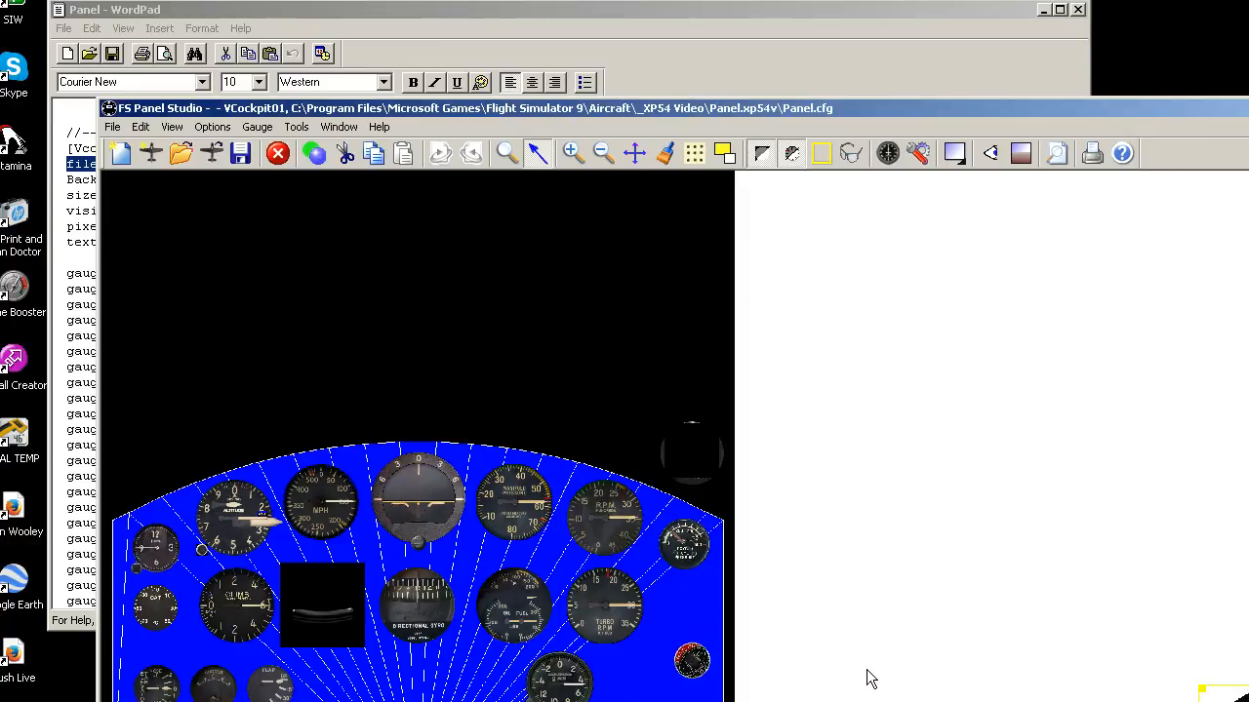
- Move the new rudder trim gauge to the black area above the panel and shrink it to match the elevator trim gauge's size
left_click_drag(1248, 701, 979, 397)
left_click_drag(1012, 447, 603, 292)
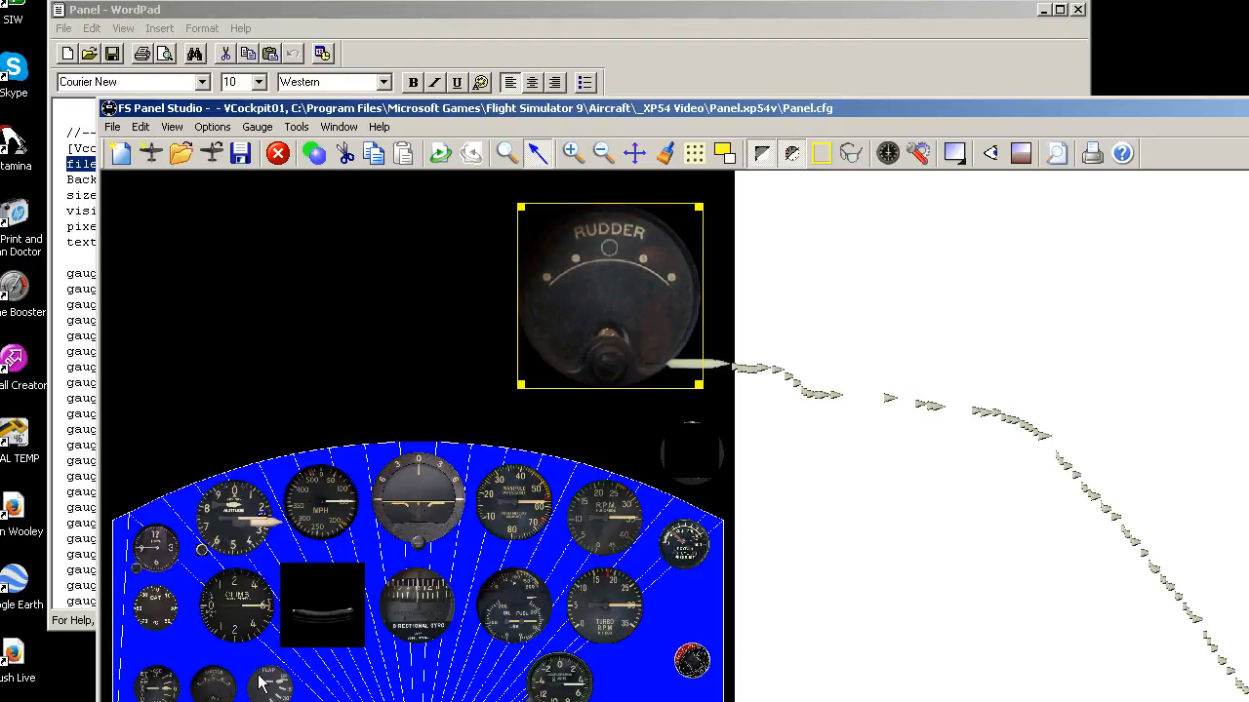
left_click(164, 687)
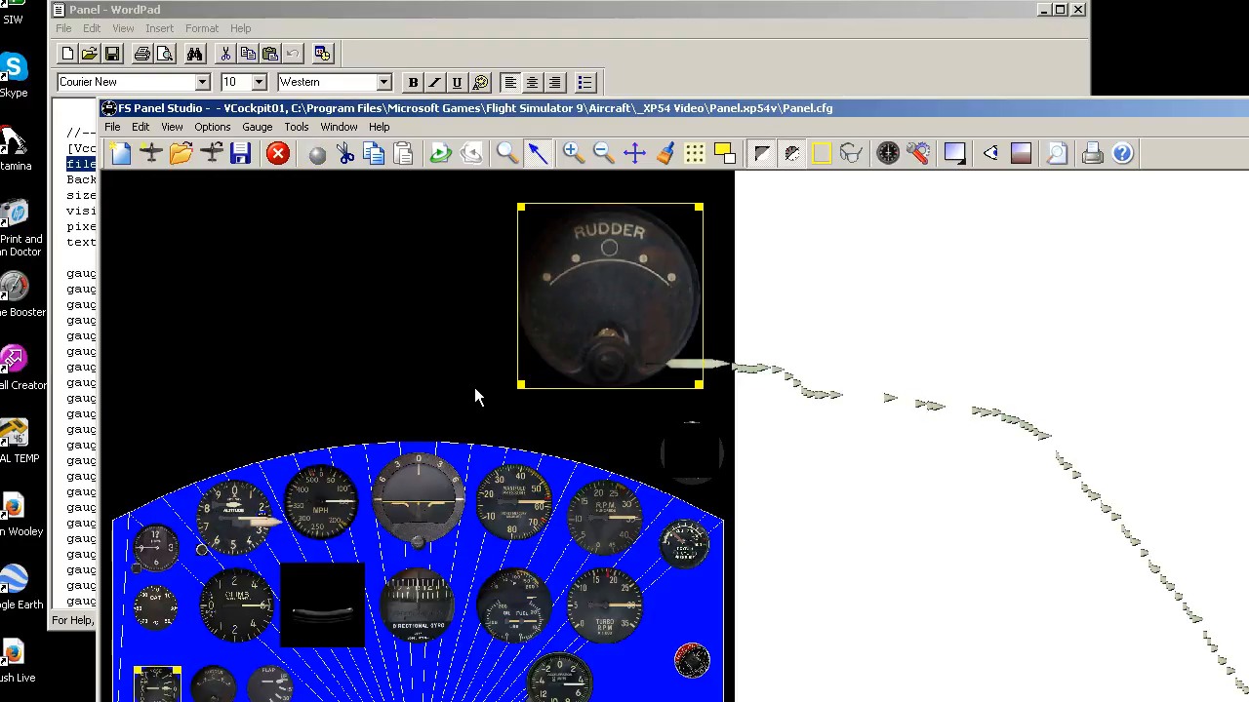
right_click(556, 335)
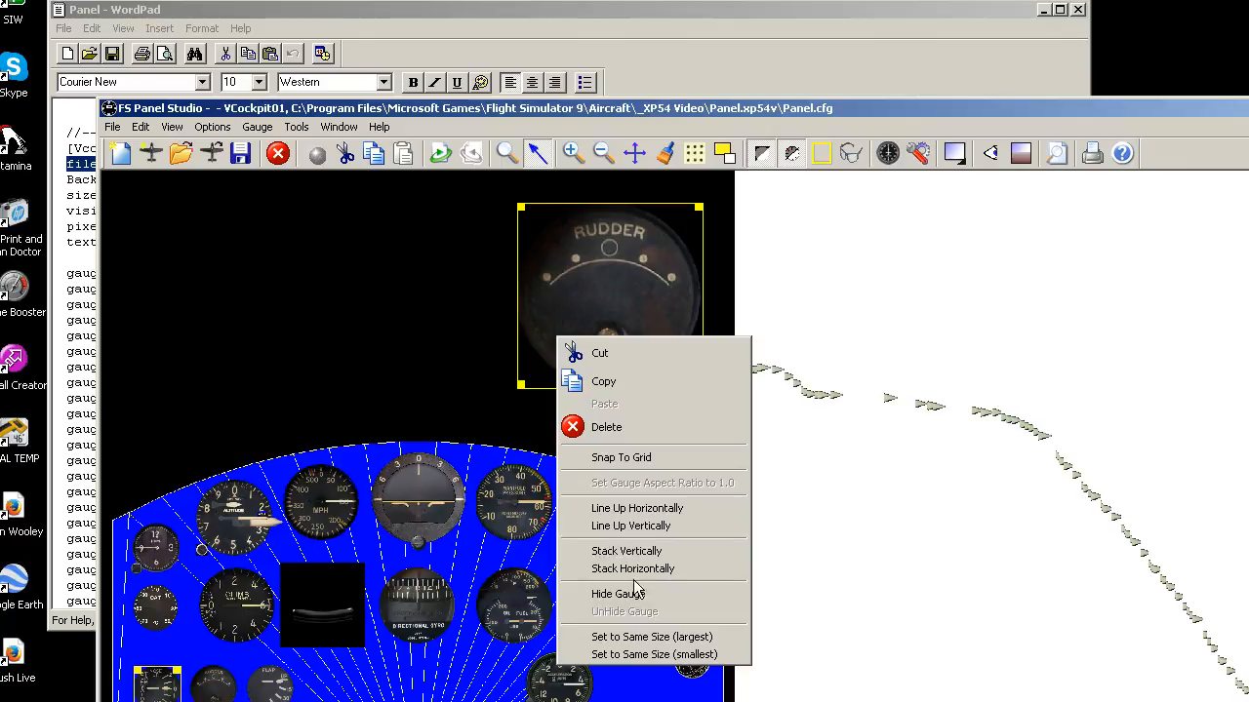
left_click(641, 660)
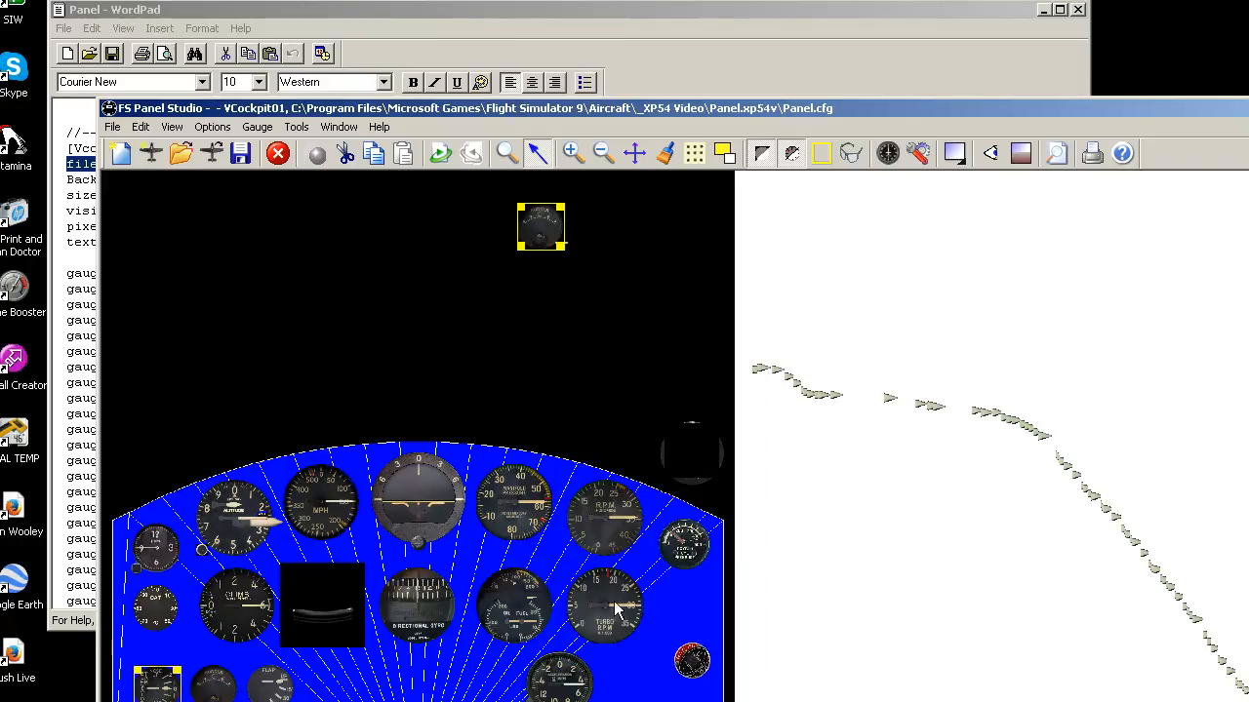
- Place the resized rudder trim gauge beside the flap indicator at the end of the small gauge row
left_click(425, 330)
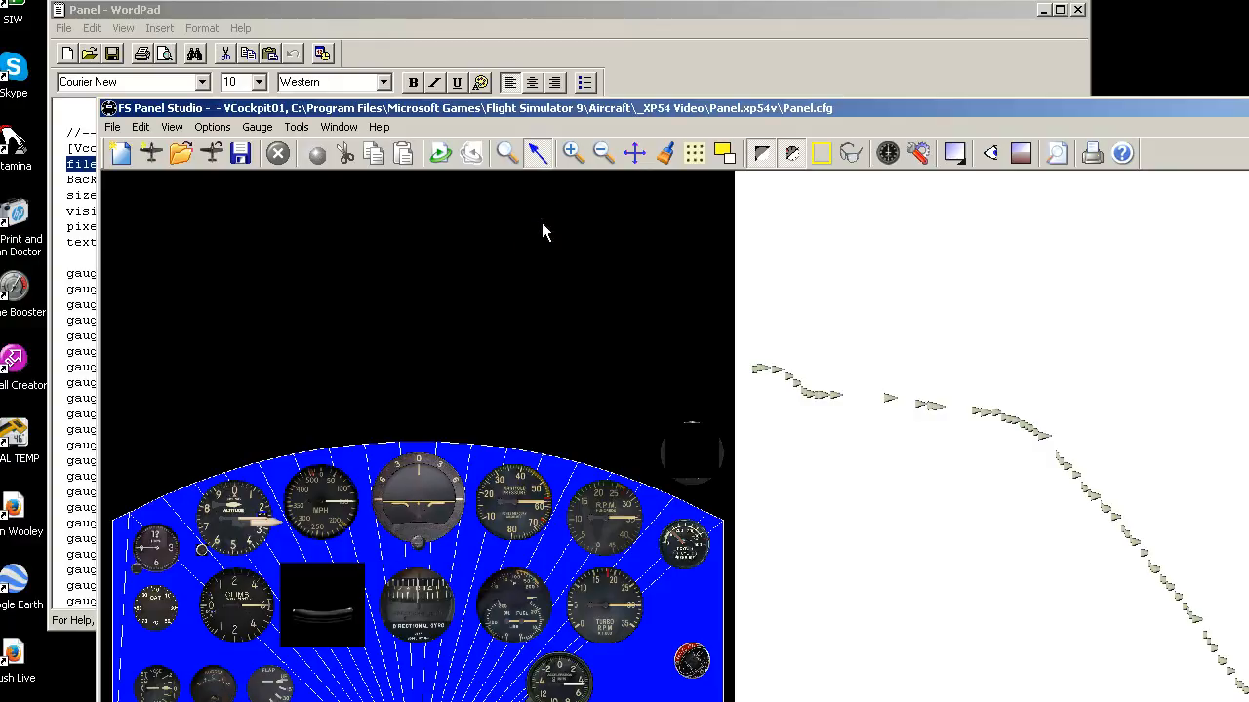
left_click(544, 230)
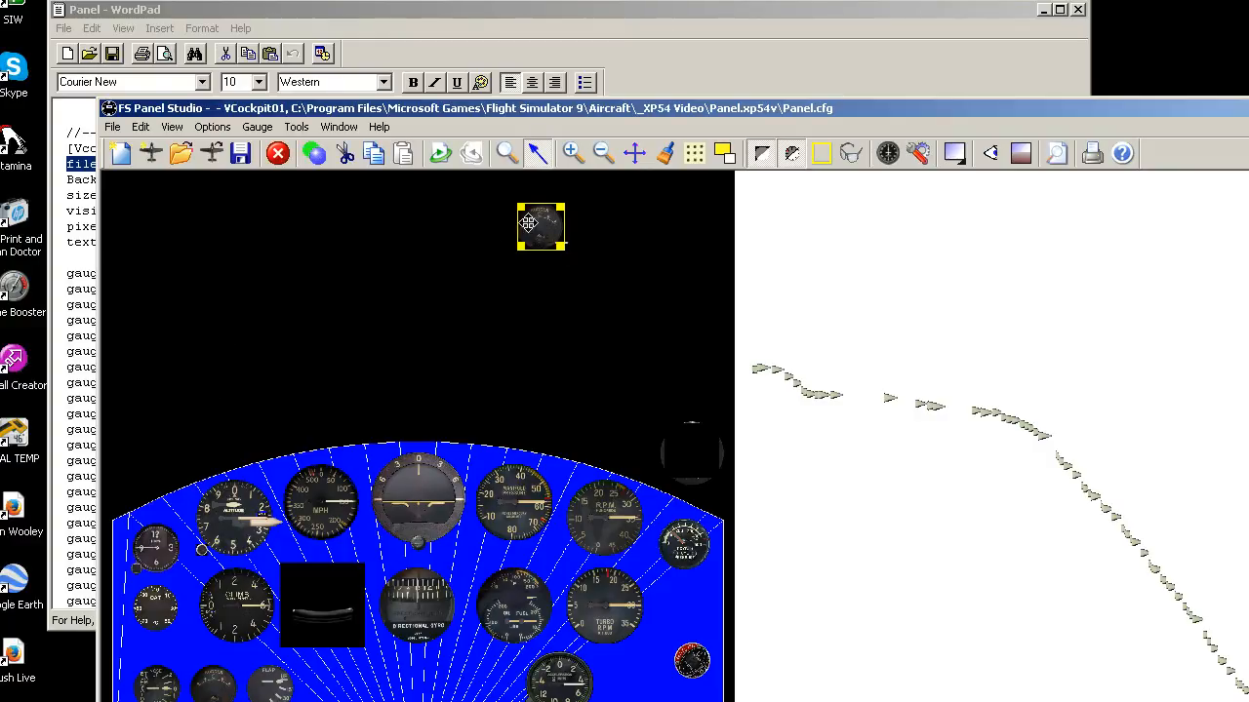
left_click_drag(544, 224, 327, 700)
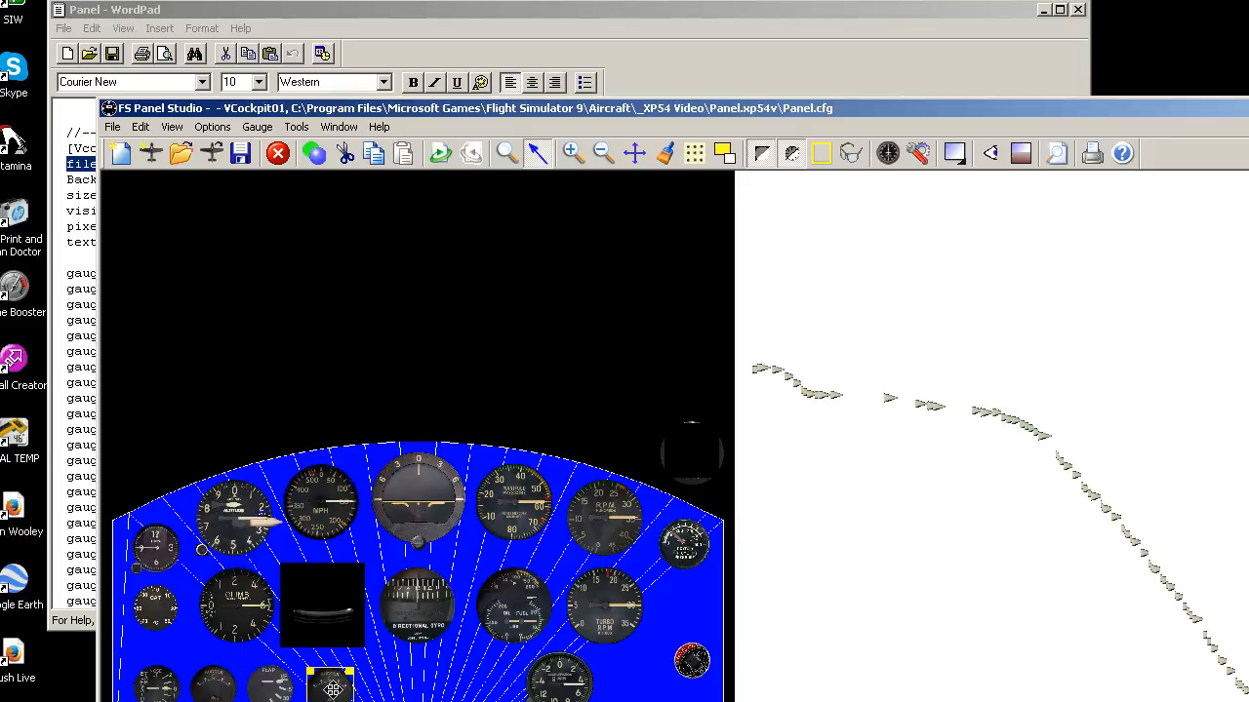
- Line up the four small gauges in the elevator trim, rudder trim and flap row horizontally, then clear the selection
left_click(273, 693, "shift")
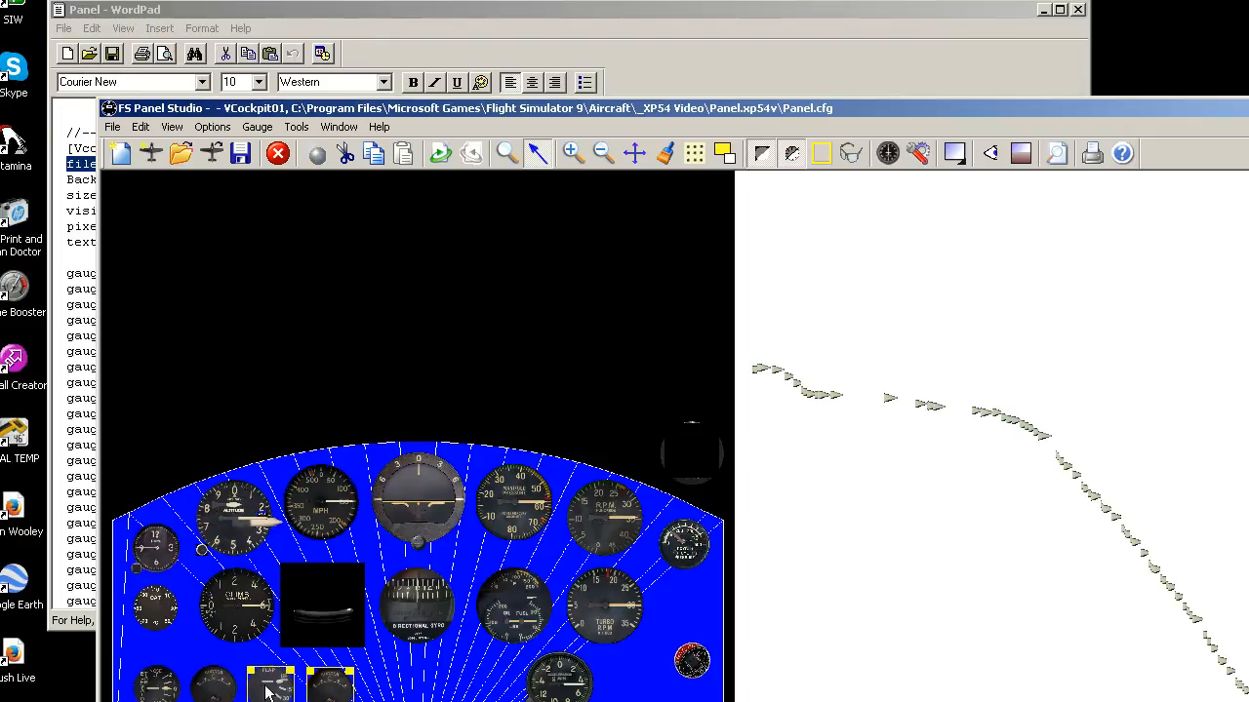
left_click(209, 693, "shift")
left_click(146, 693, "shift")
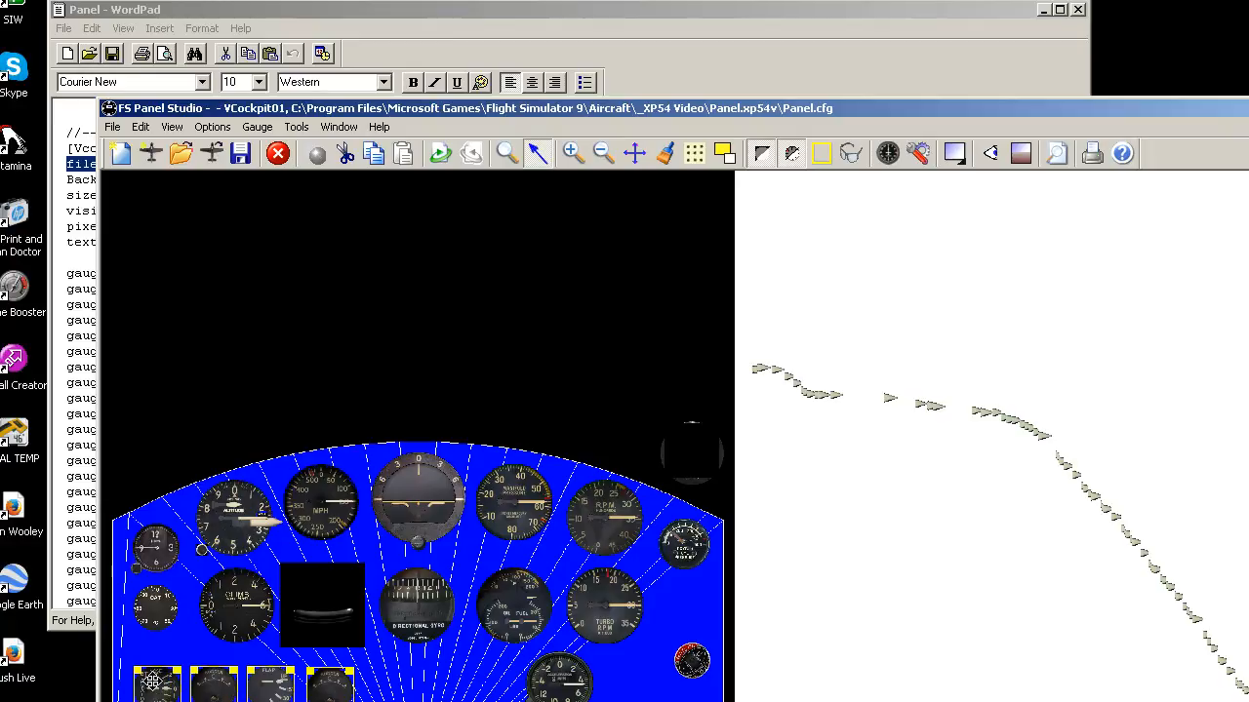
right_click(153, 685)
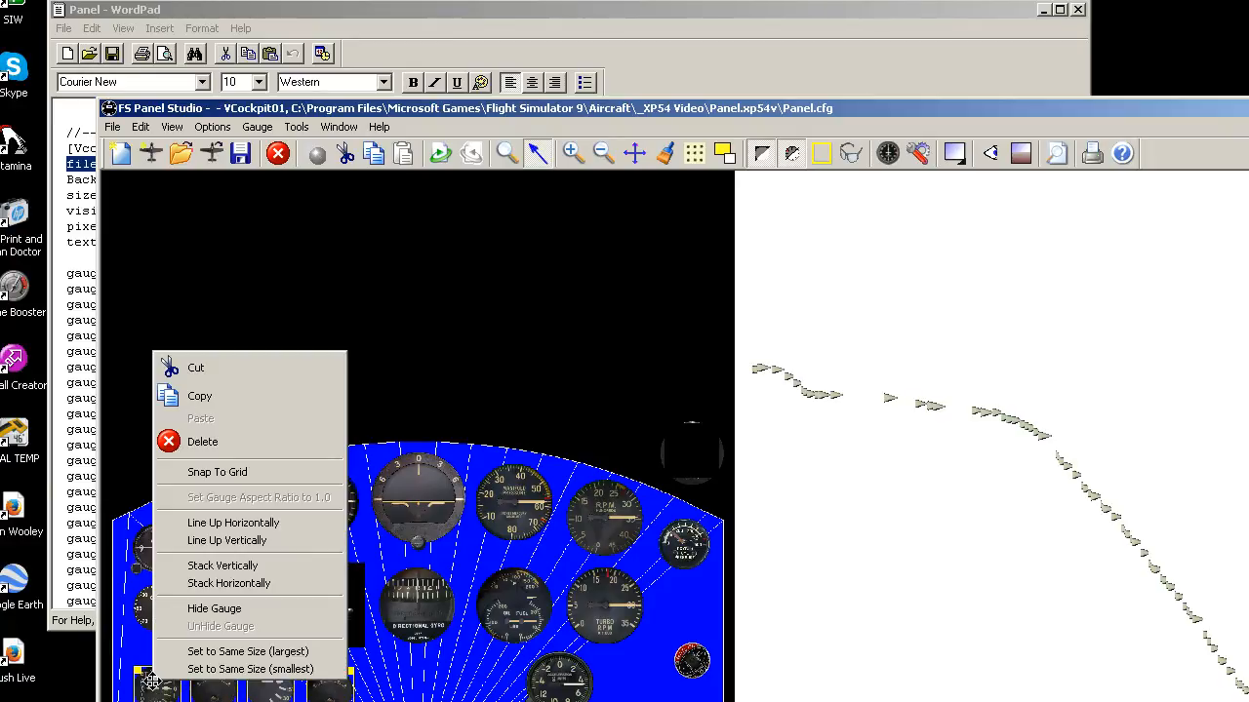
left_click(232, 531)
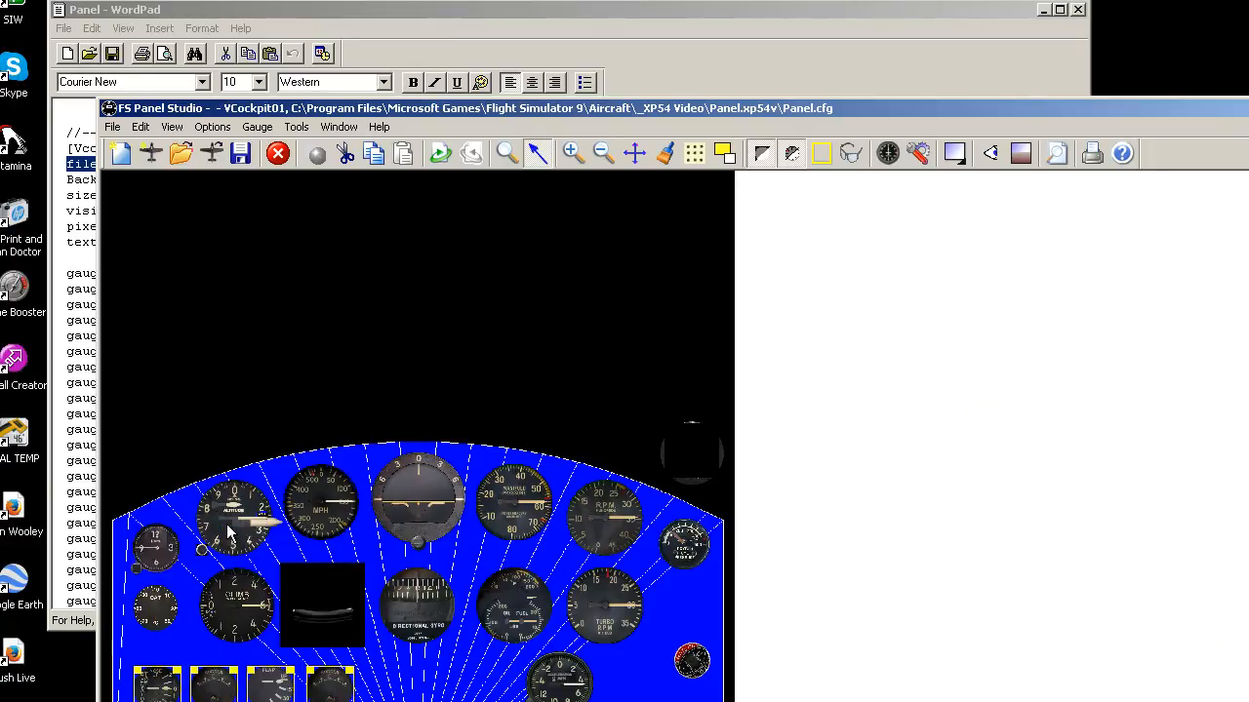
left_click(369, 680)
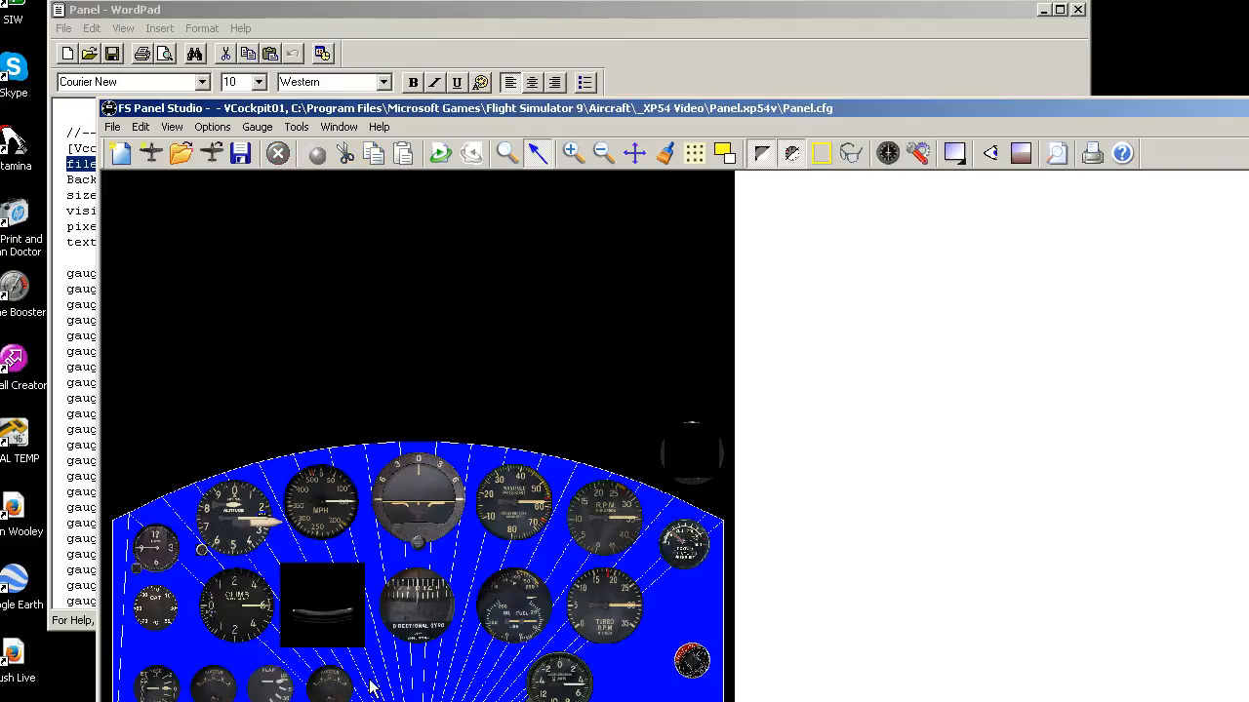
- Move the added rudder trim gauge back above the panel and examine its components in the gauge editor without changing them
left_click(326, 685)
left_click_drag(326, 686, 359, 322)
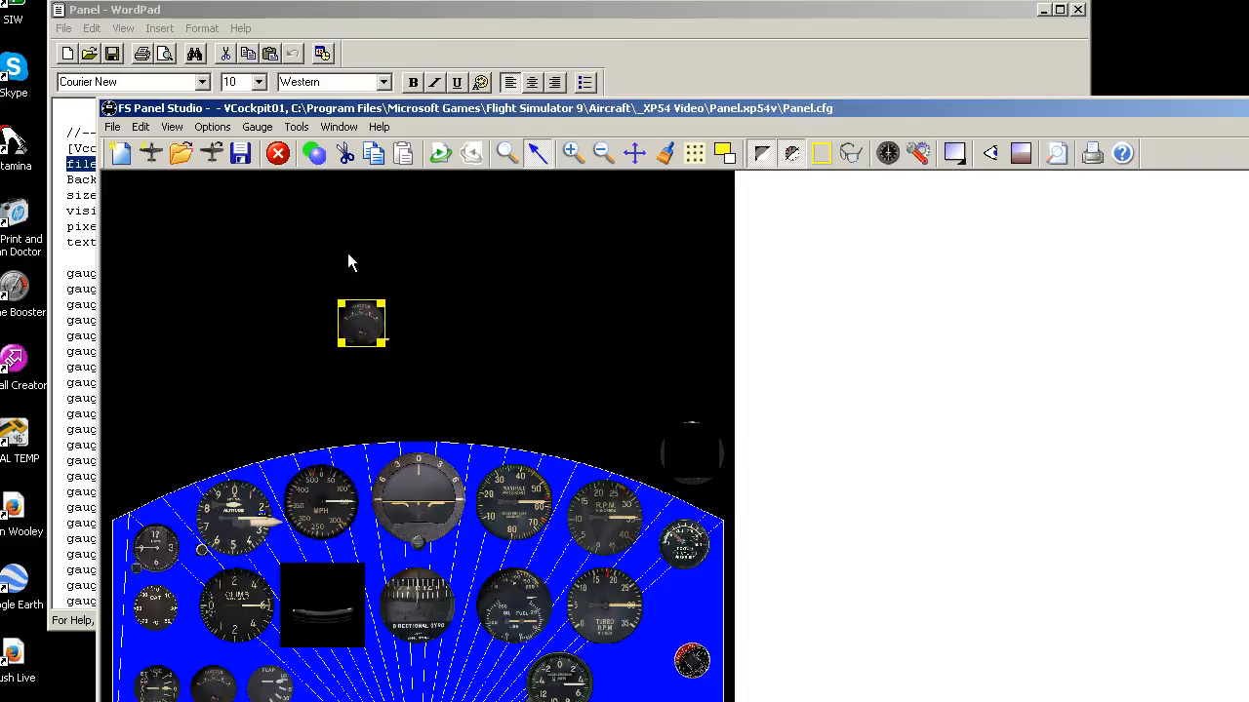
left_click(258, 127)
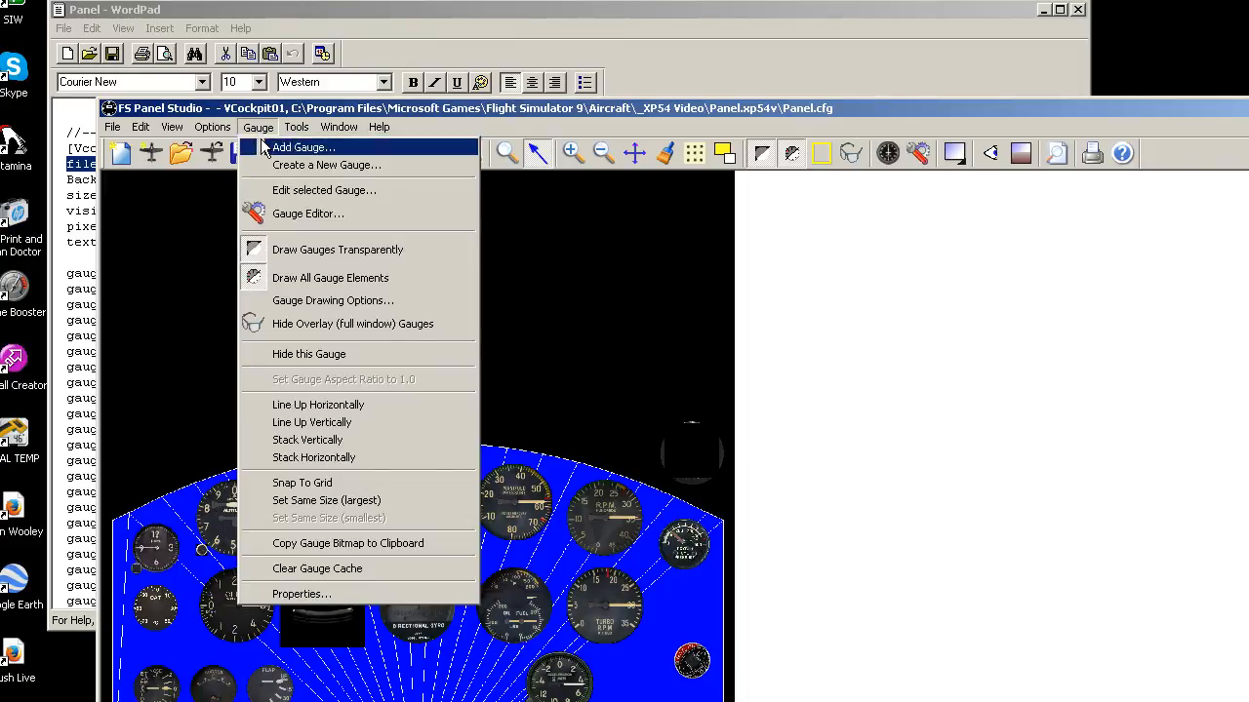
left_click(294, 190)
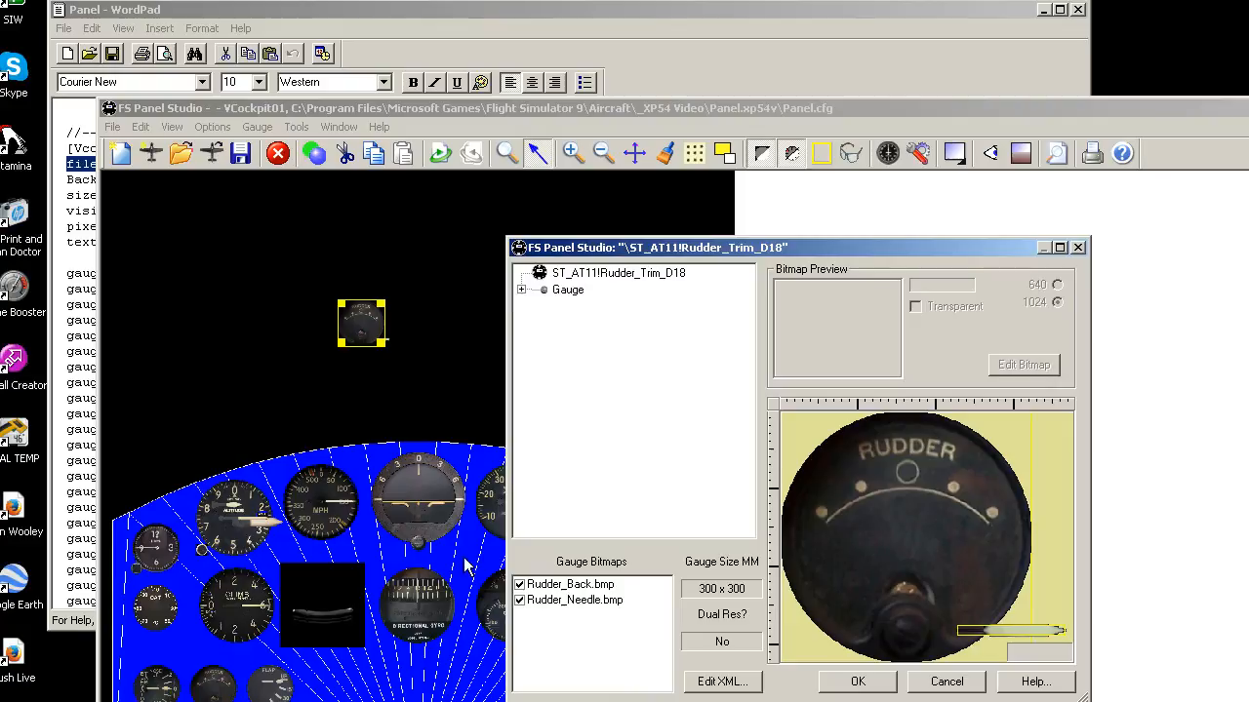
left_click(944, 682)
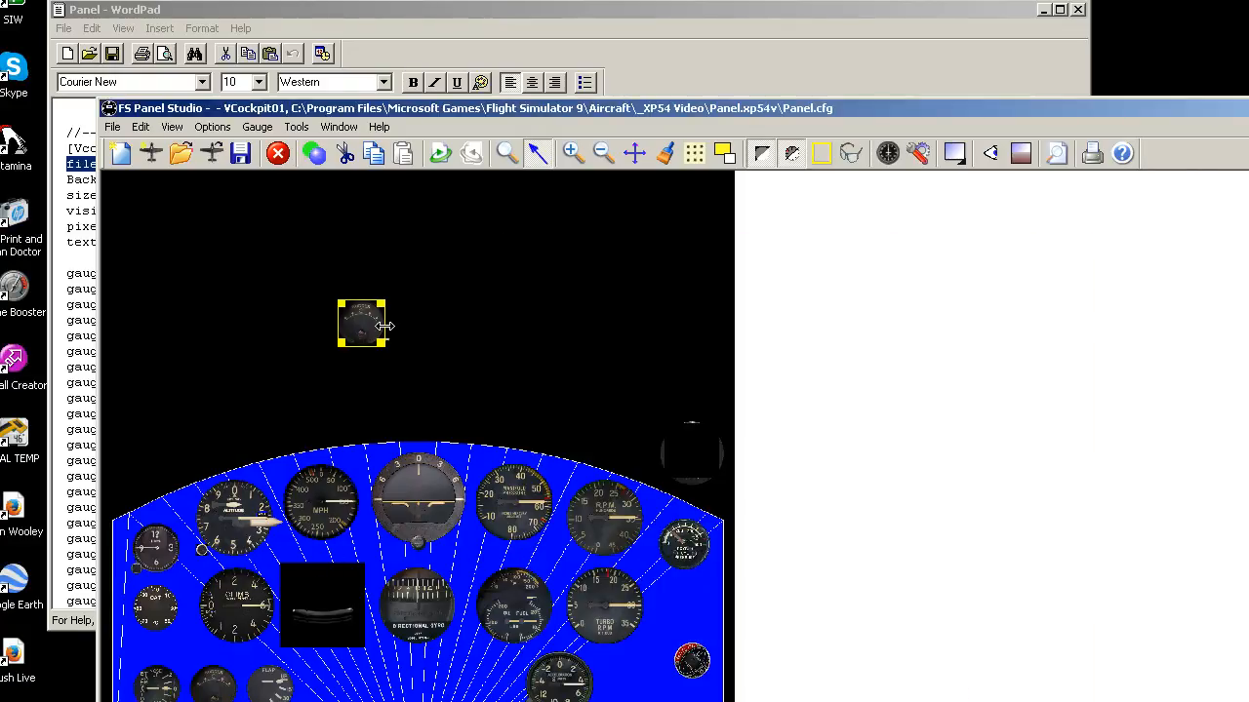
- Delete the added rudder trim gauge and close FS Panel Studio without saving the panel changes
key("Delete")
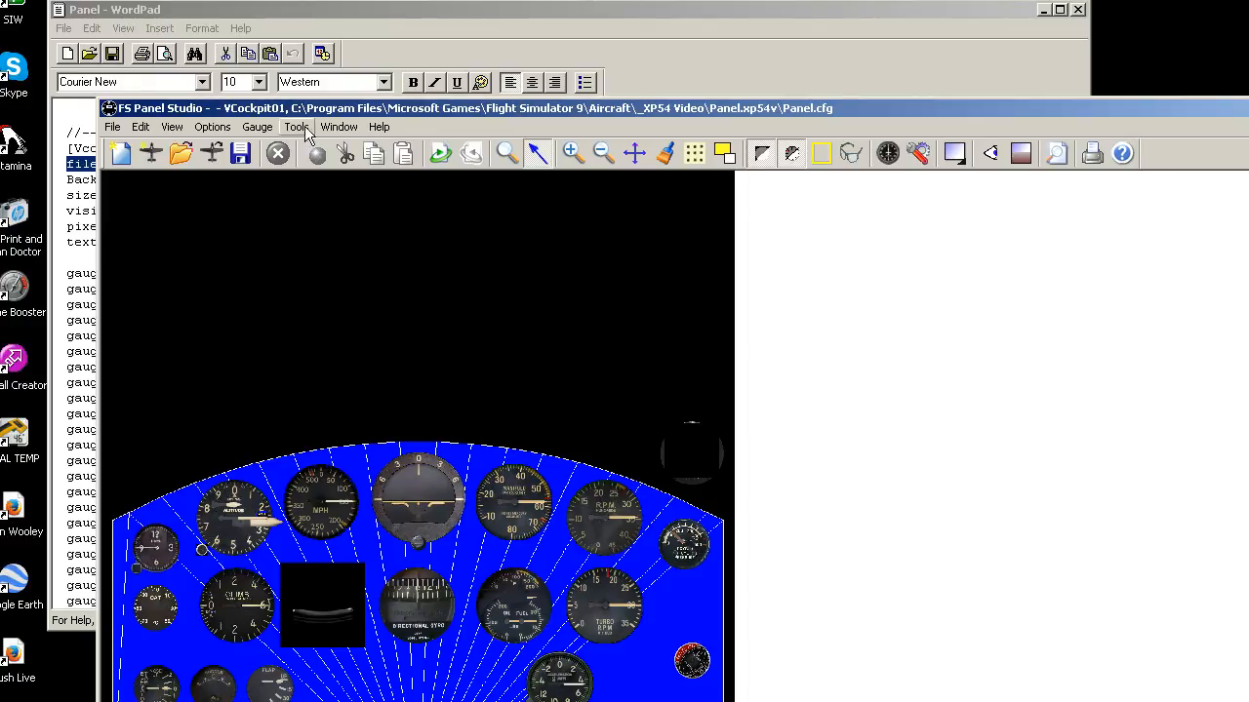
left_click(237, 153)
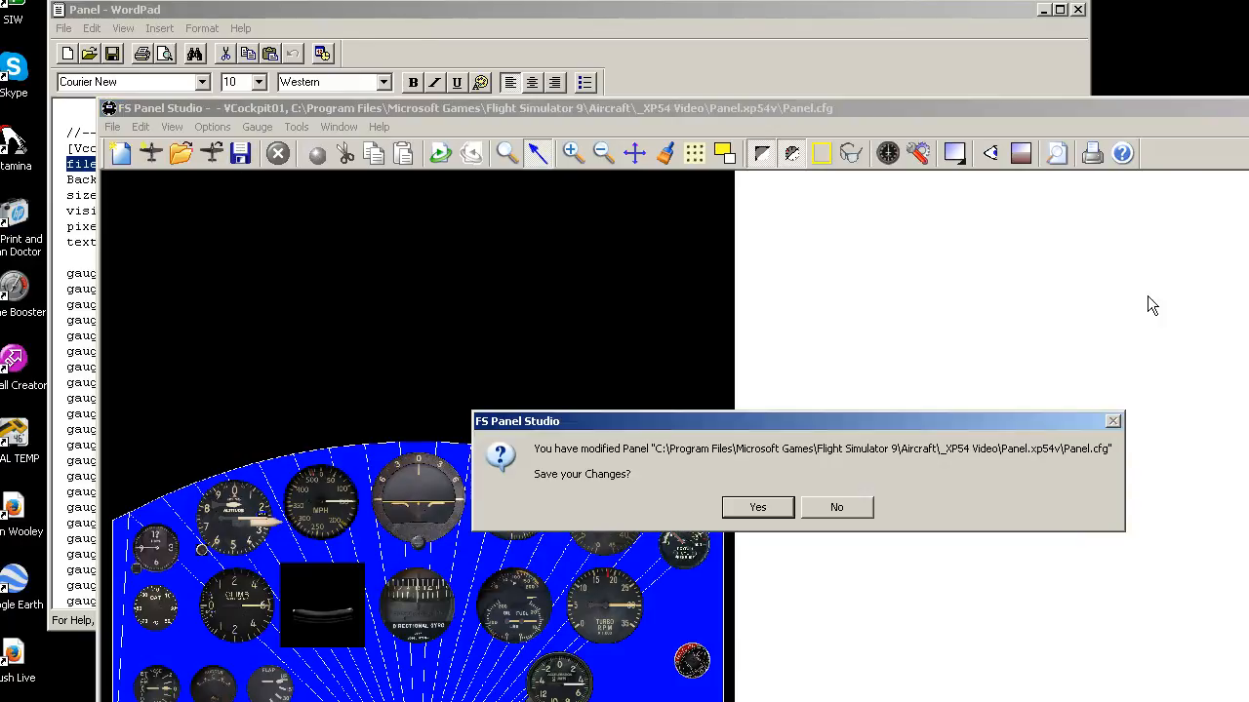
left_click(841, 504)
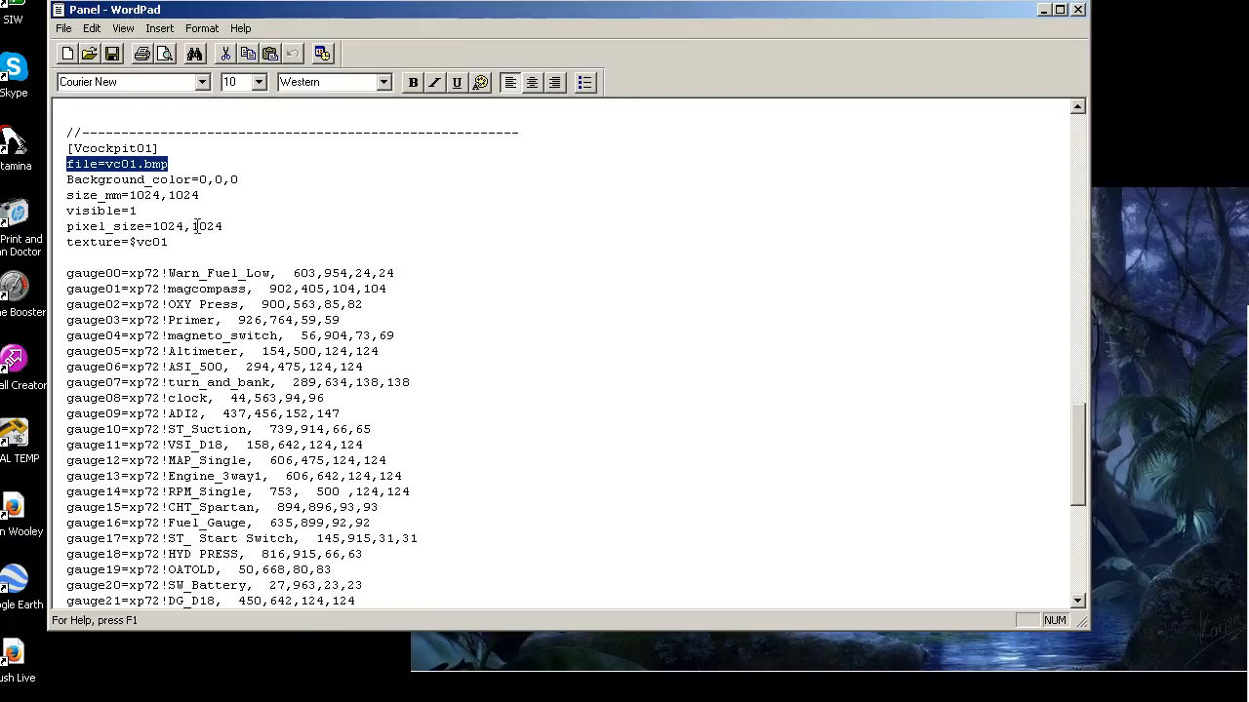
- Review the remaining Vcockpit01 gauge entries in the Panel configuration and close WordPad
scroll(454, 246, "down", 5)
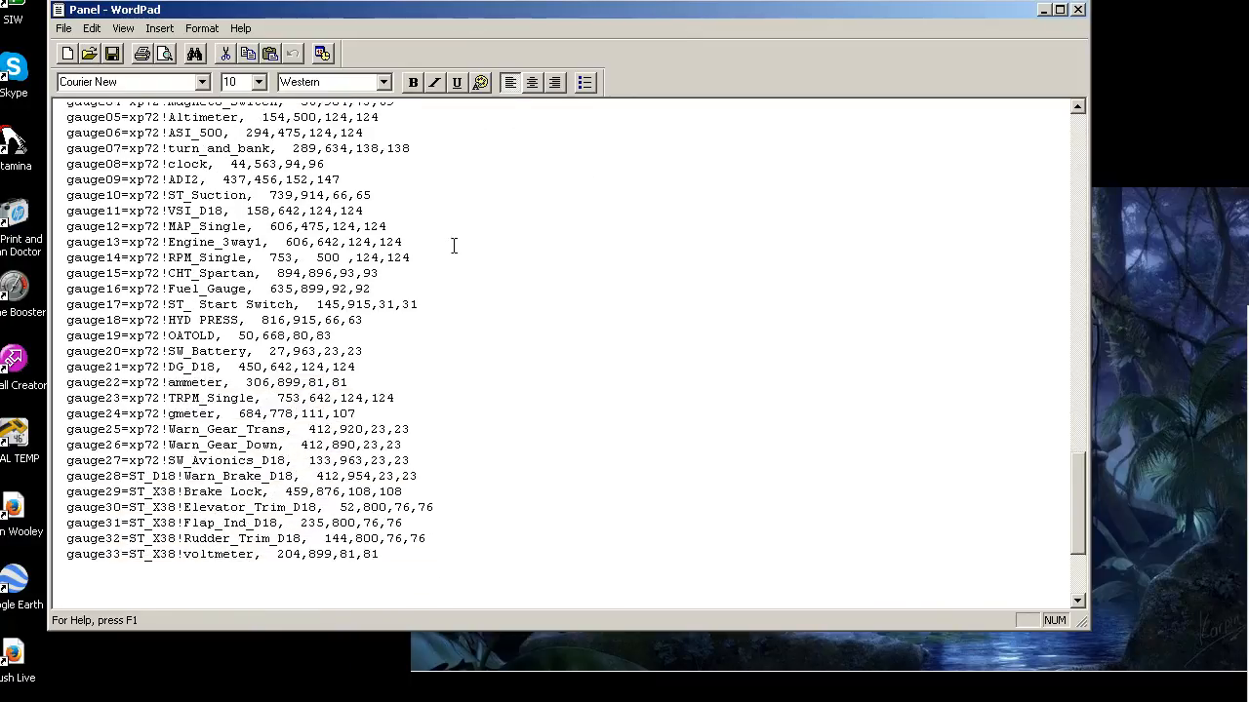
left_click(1079, 10)
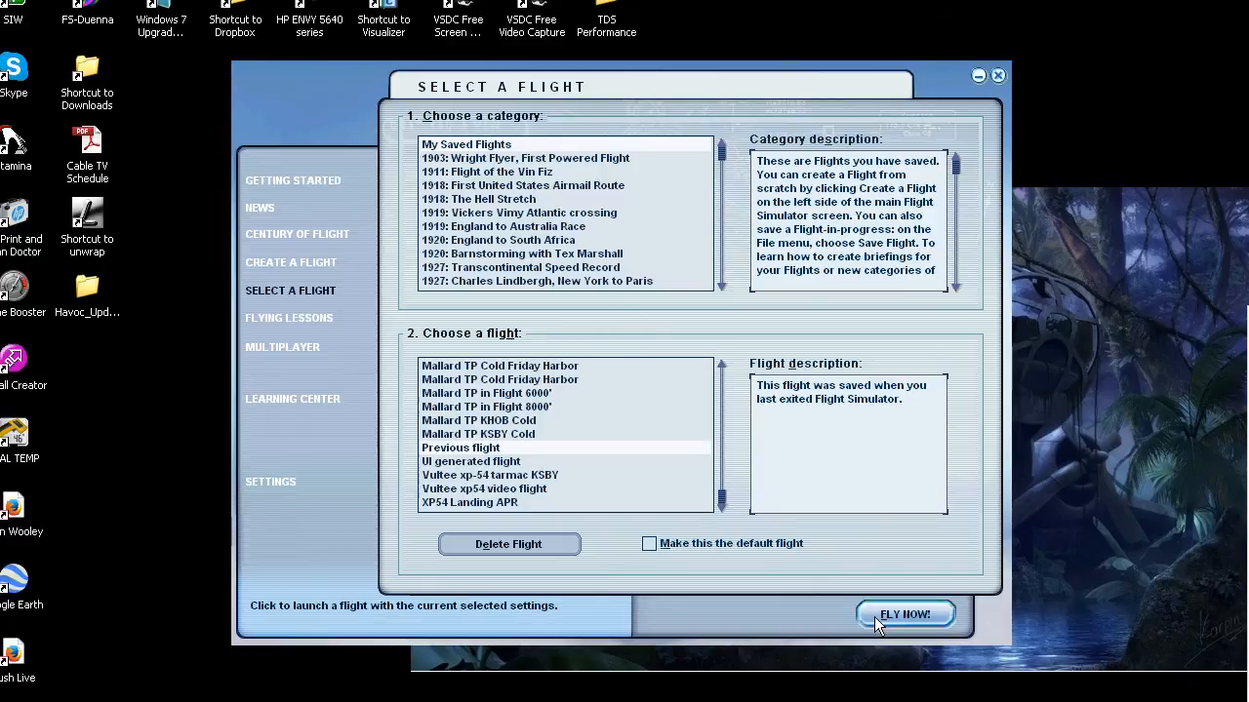
- Launch the Previous flight in Microsoft Flight Simulator 2004 to show the XP-54 virtual cockpit
left_click(904, 614)
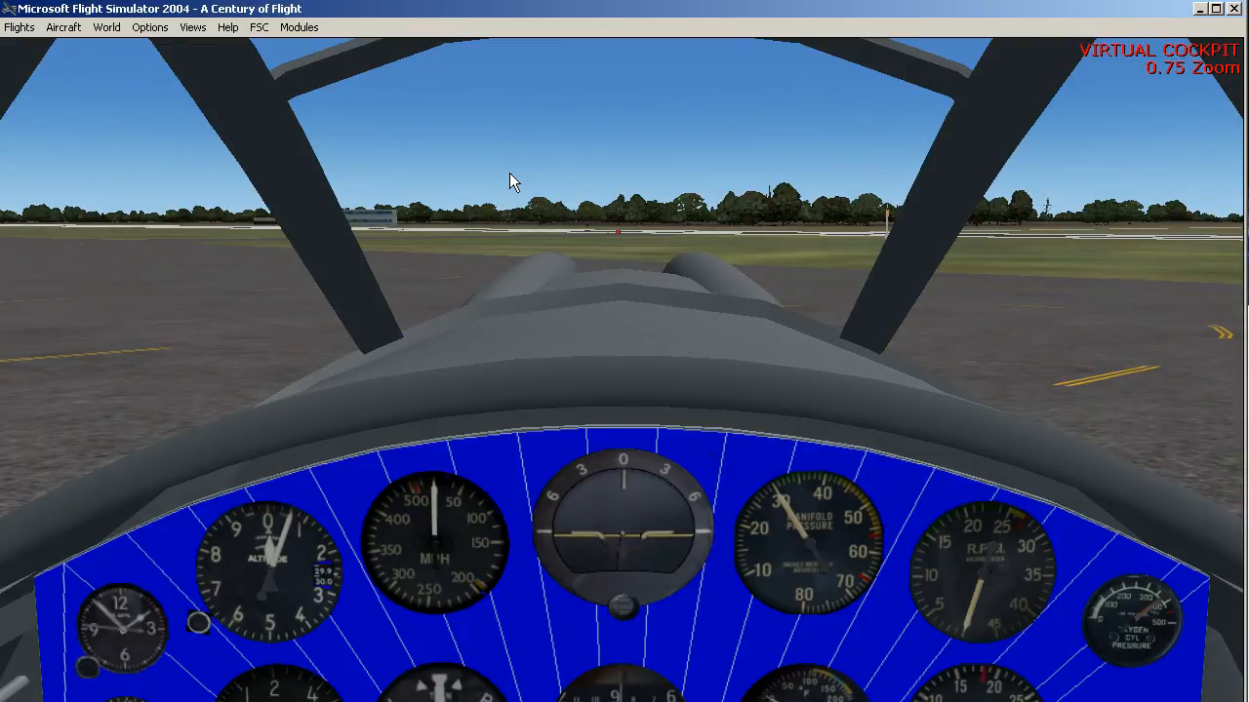
- Examine the XP-54 virtual cockpit's instrument panel, forward canopy view and side console controls
key("shift+Return")
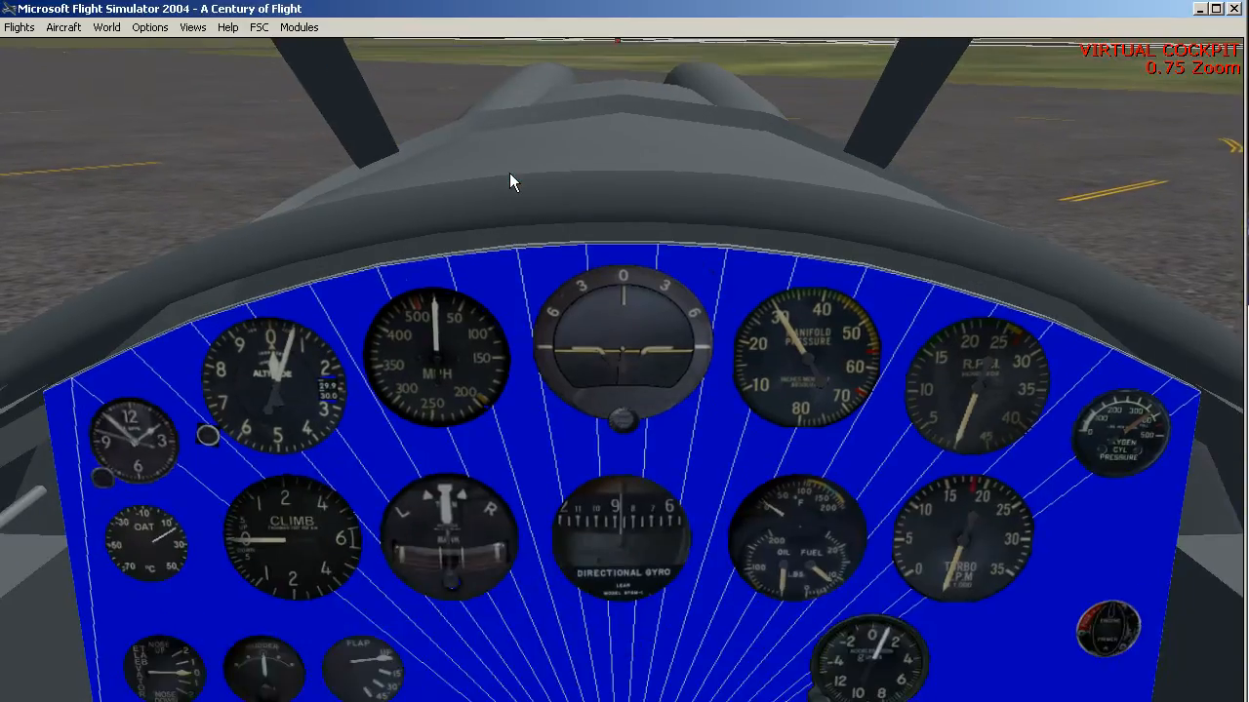
key("shift+Return")
key("shift+Return")
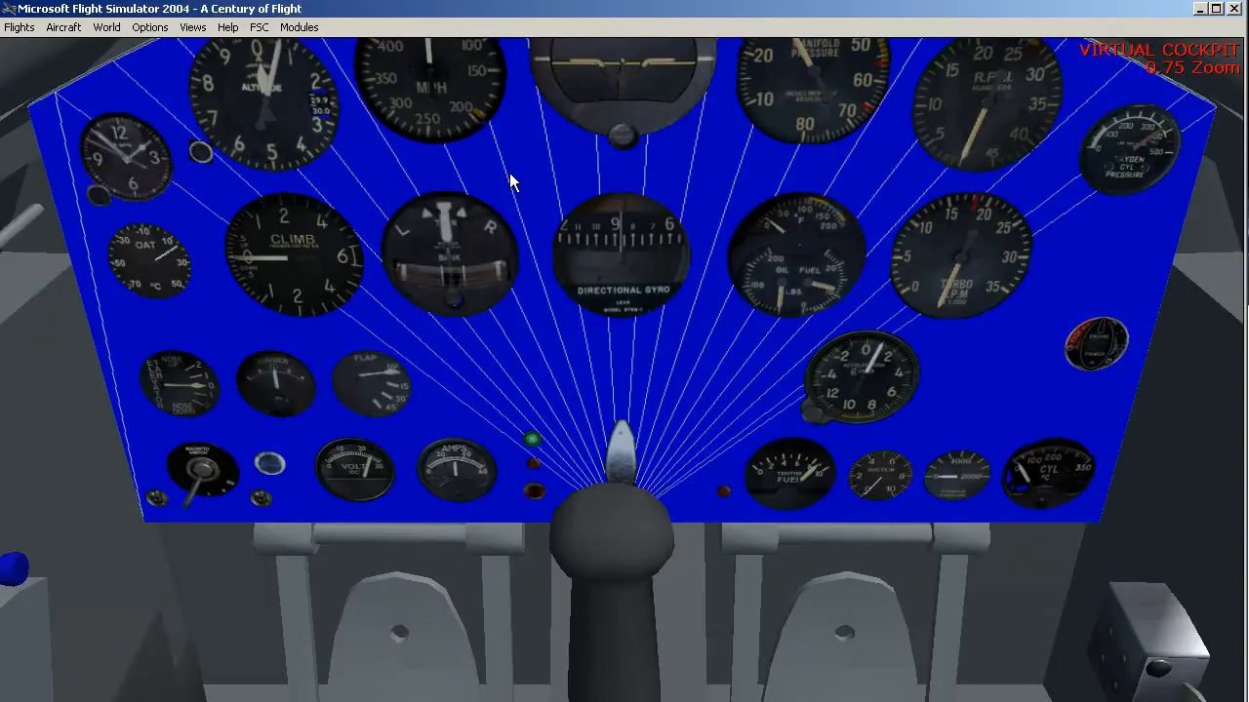
key("minus")
key("shift+Return")
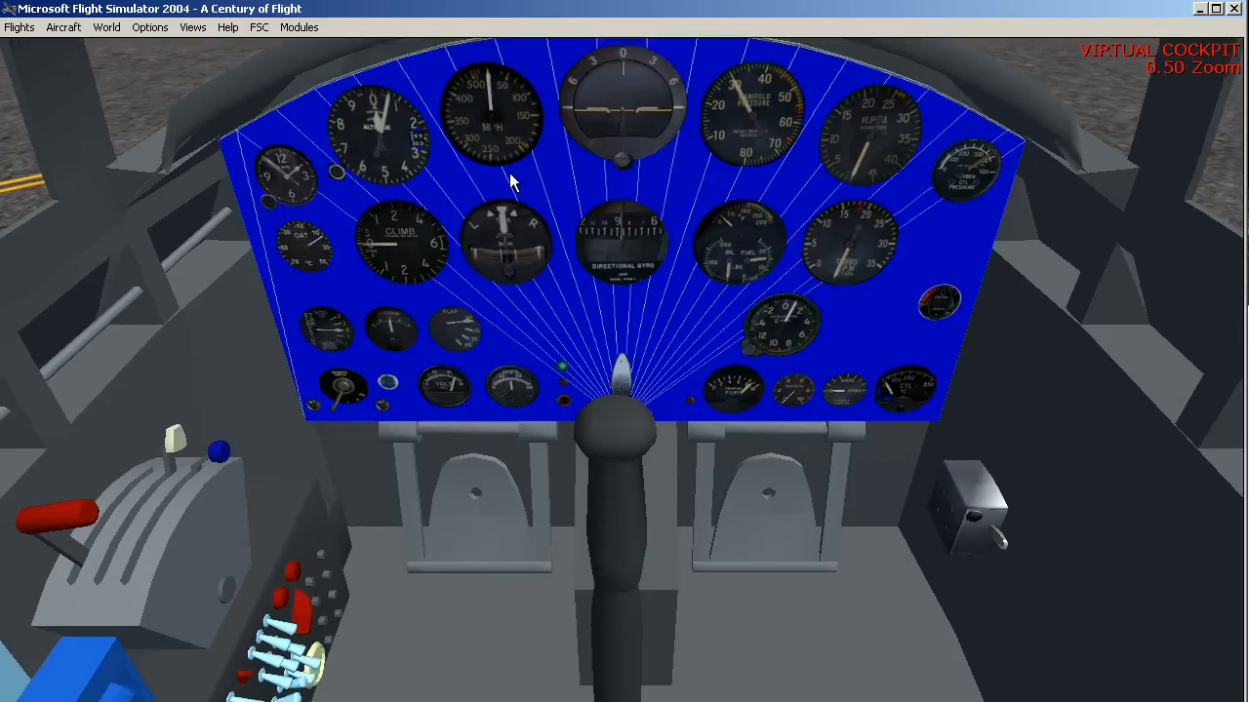
key("shift+Return")
key("shift+KP_4")
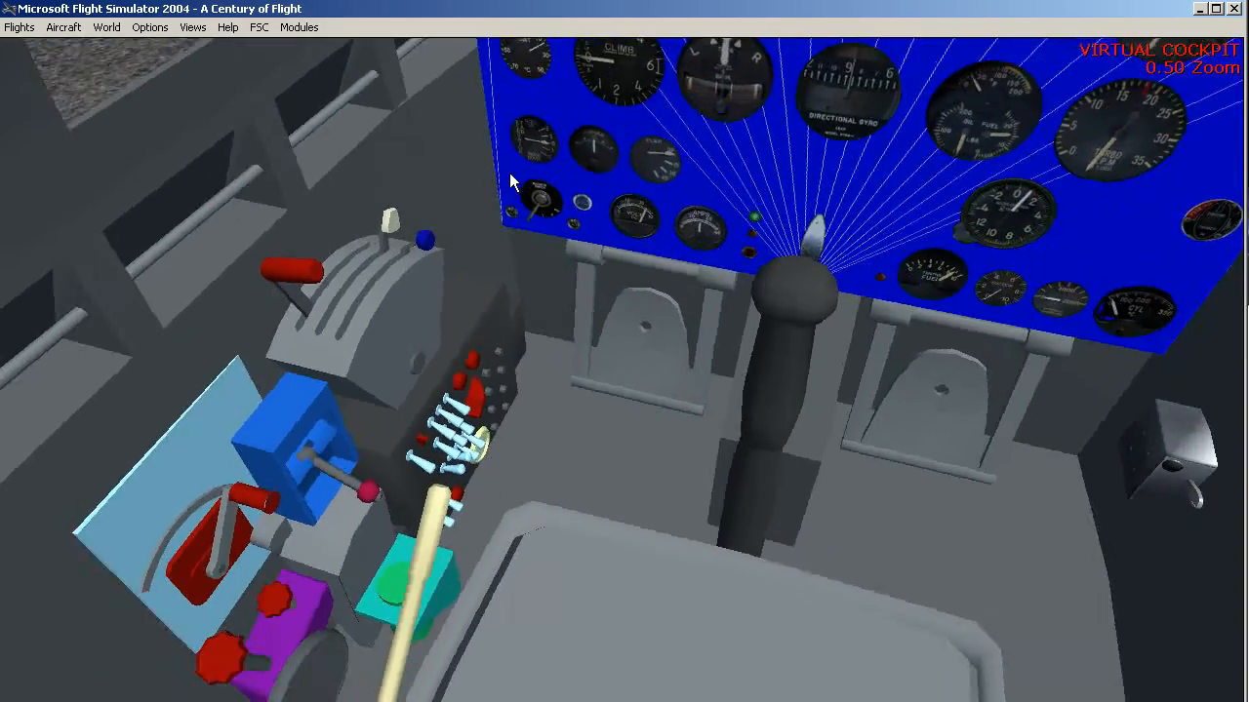
key("shift+KP_8")
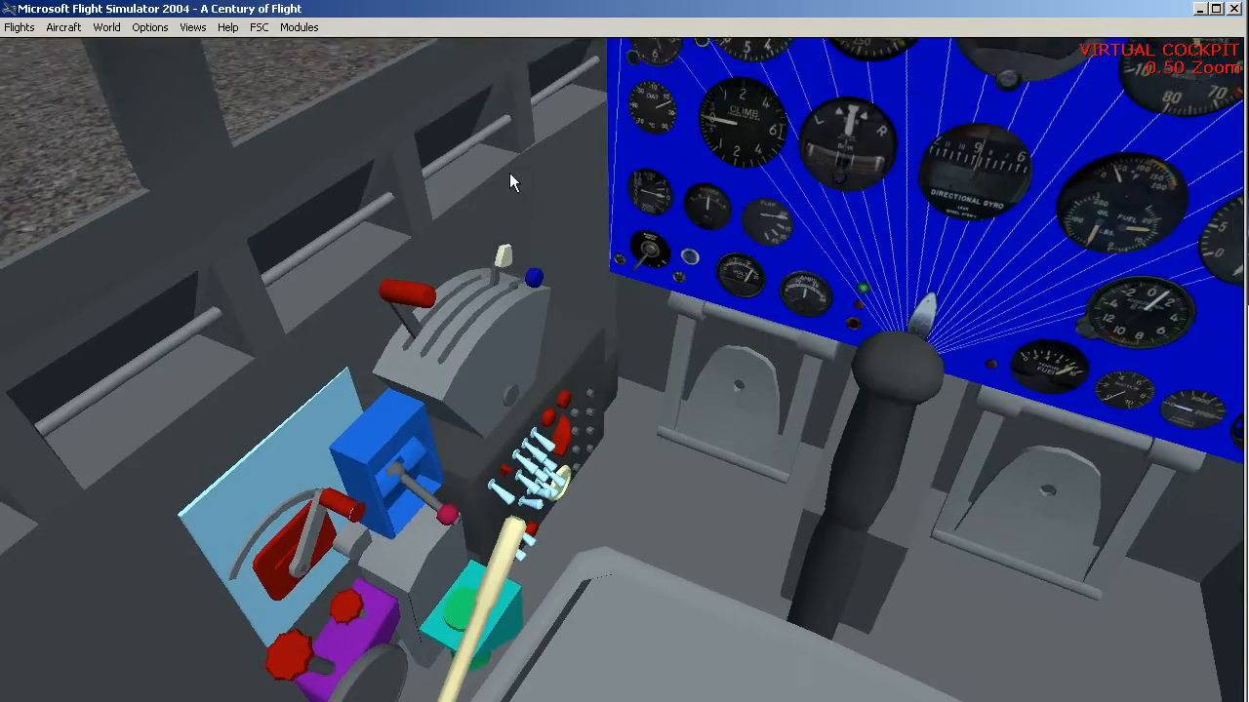
key("shift+KP_6")
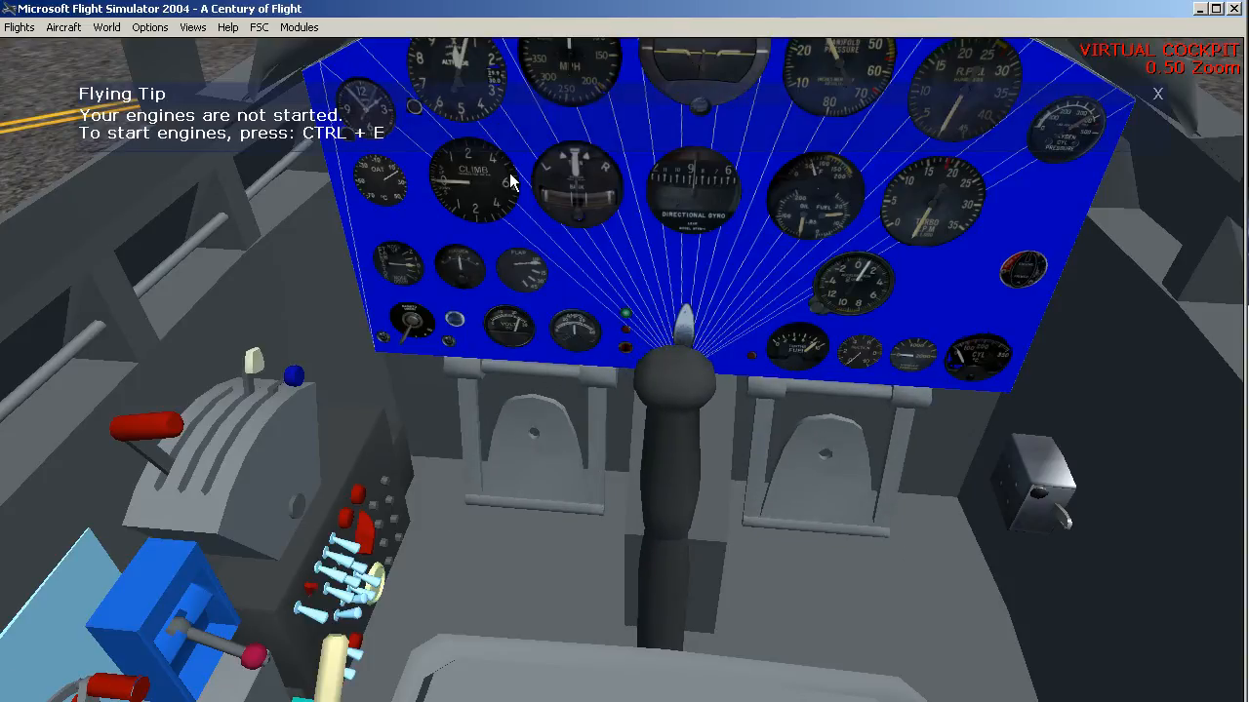
key("shift+BackSpace")
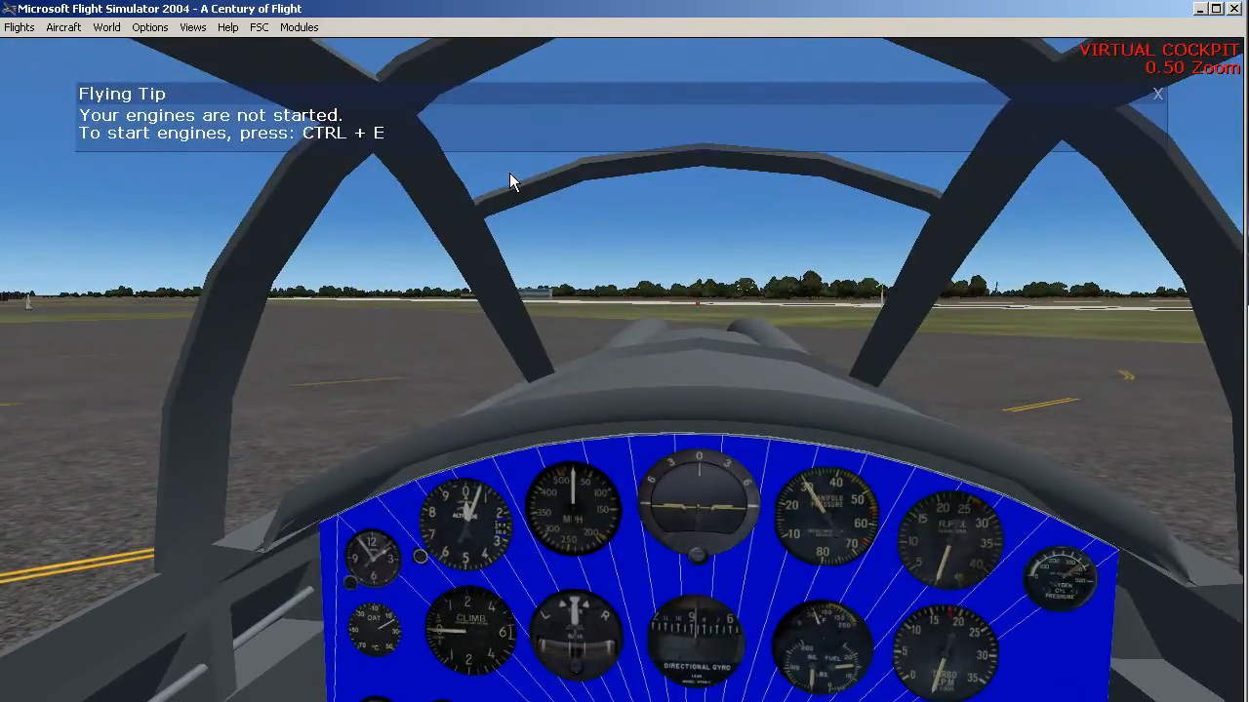
key("shift+Return")
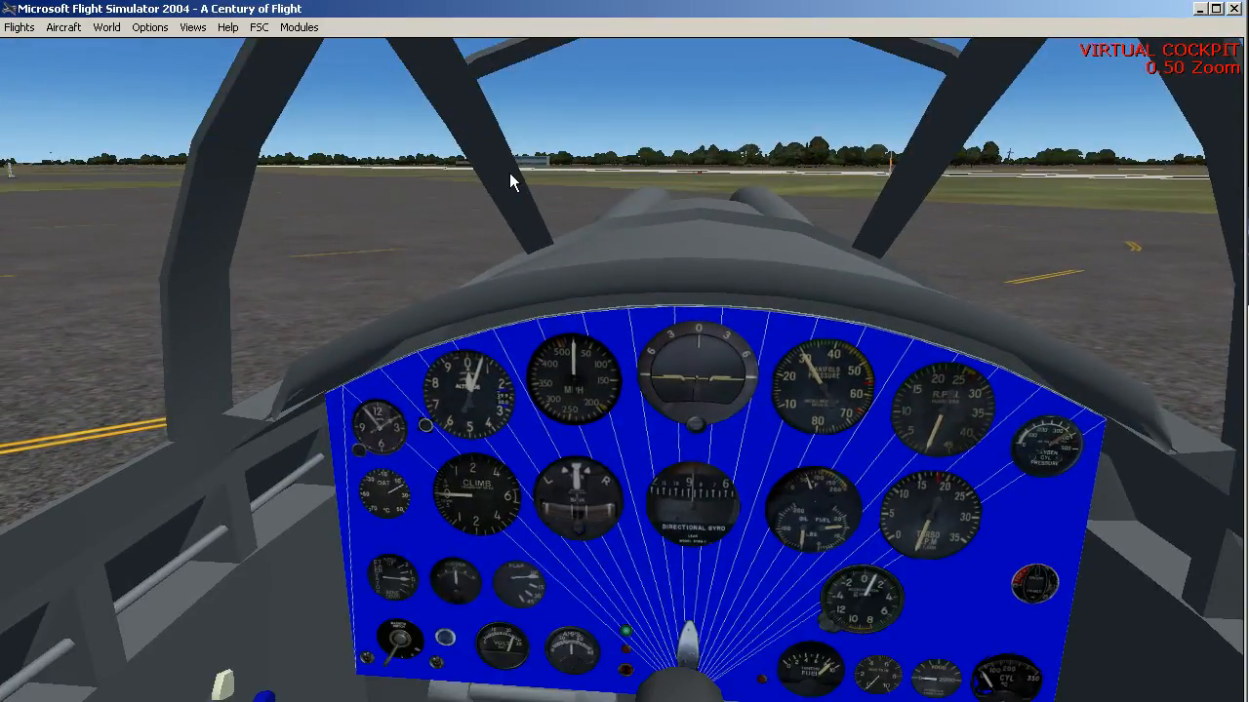
key("shift+Return")
key("ctrl+shift+BackSpace")
key("ctrl+shift+BackSpace")
key("shift+Return")
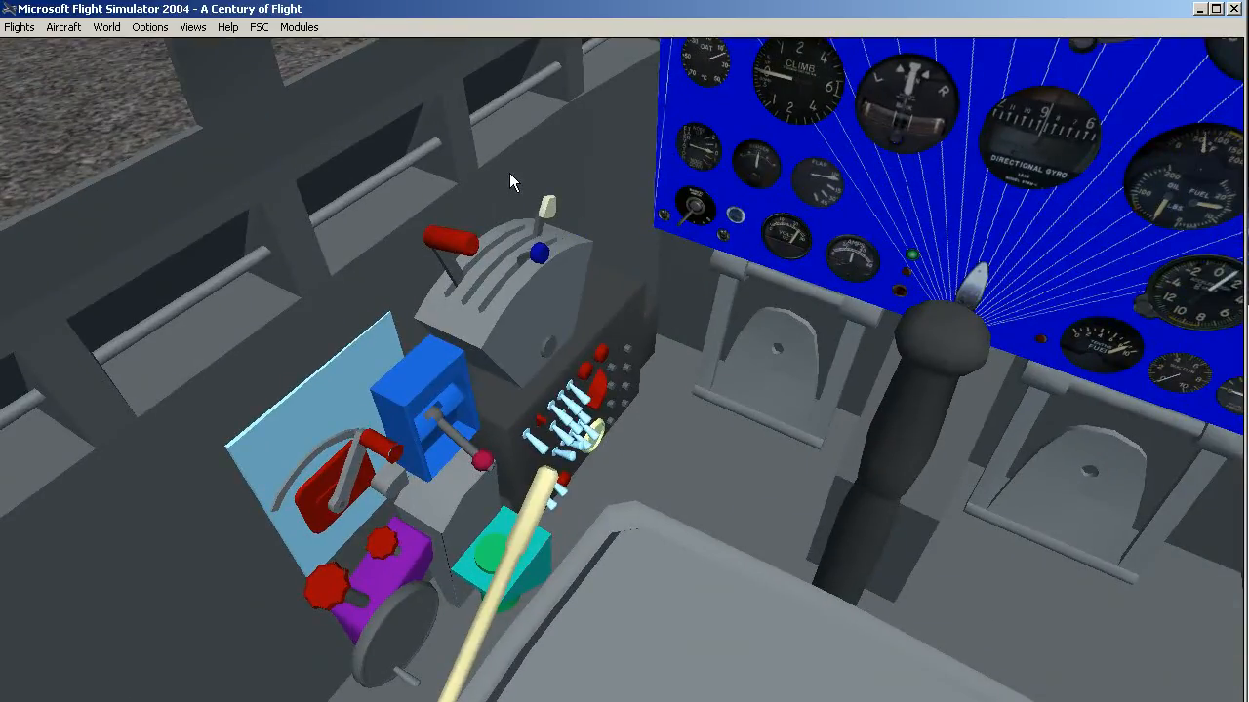
- Move the throttle quadrant levers back and forth through their travel to test their animations
key("F2")
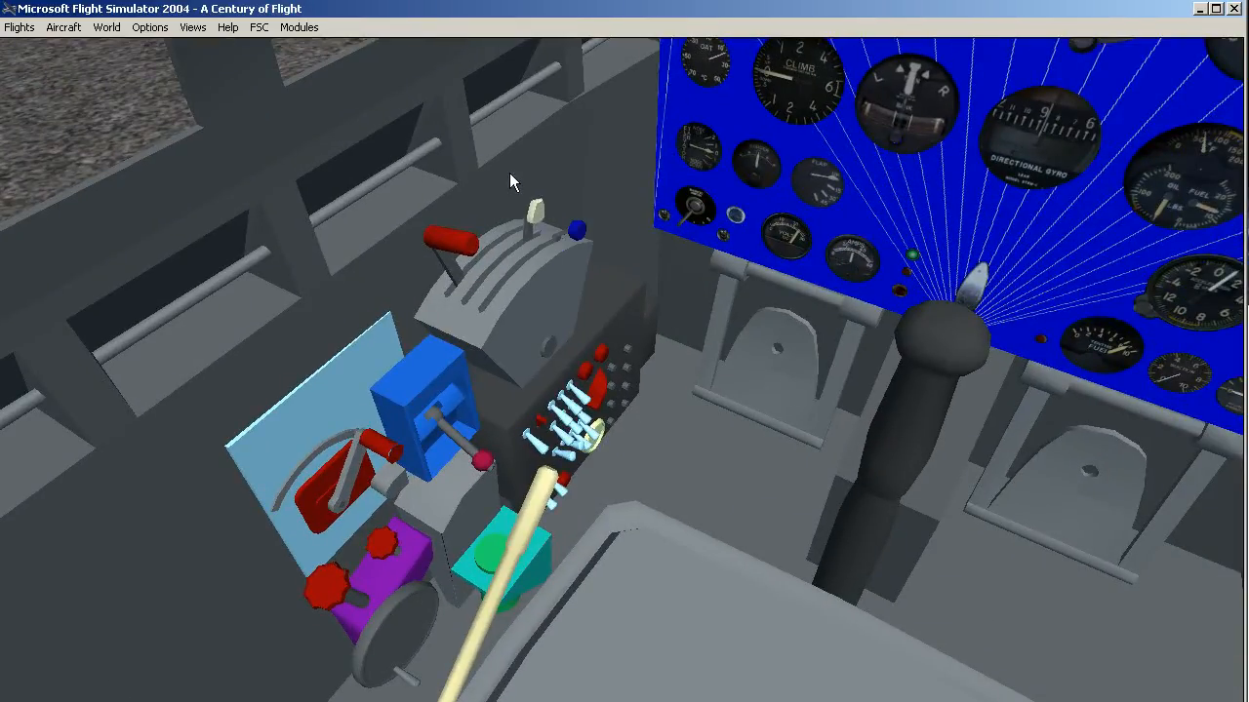
key("F3")
key("F2")
key("F4")
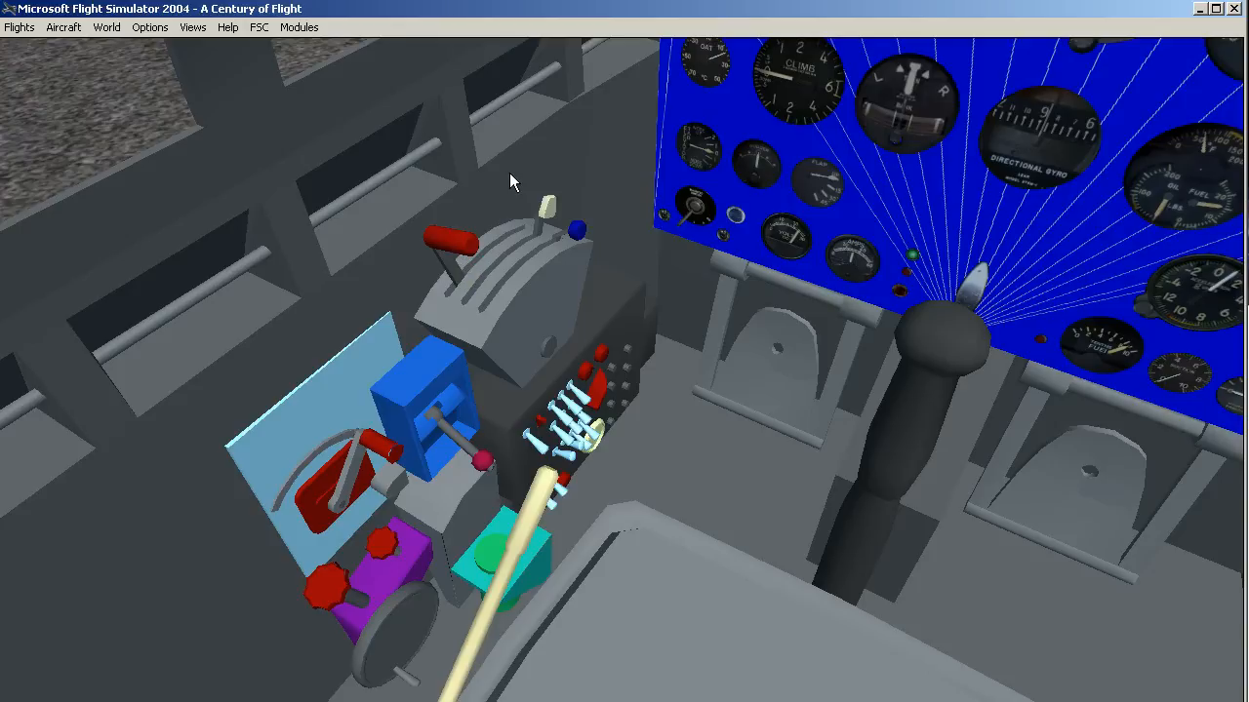
key("ctrl+shift+F4")
key("ctrl+shift+F1")
key("ctrl+shift+F4")
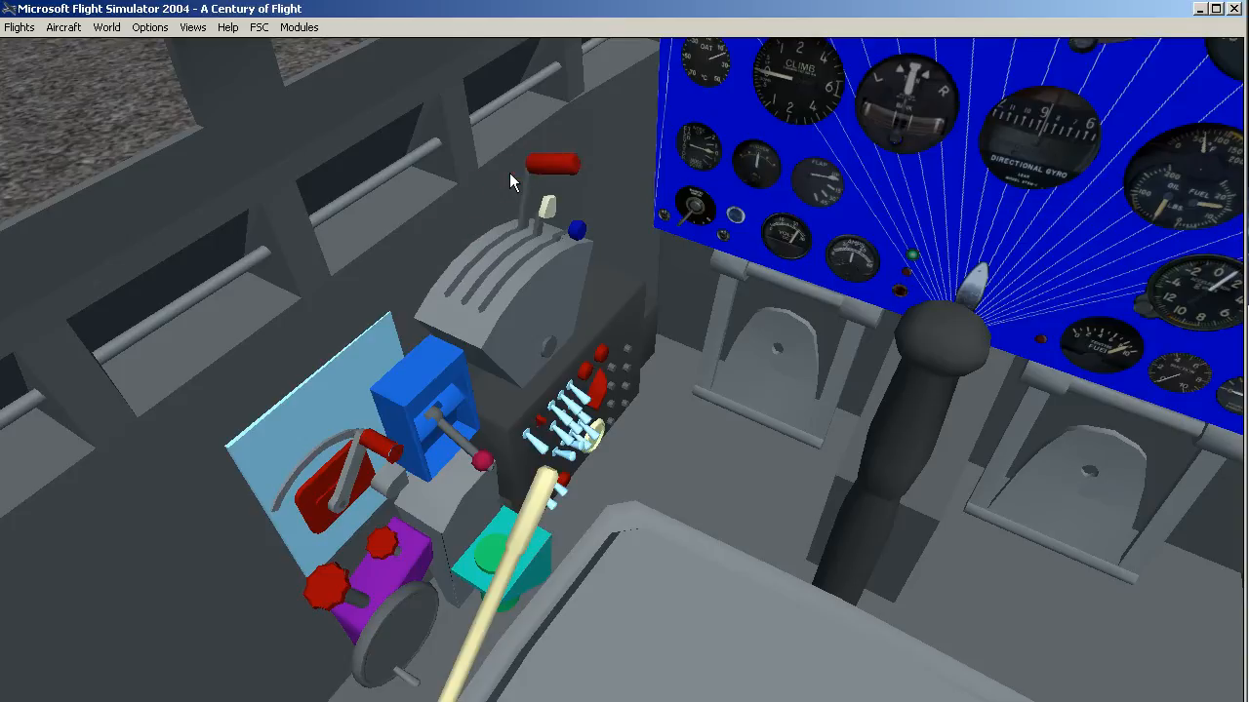
key("ctrl+shift+F1")
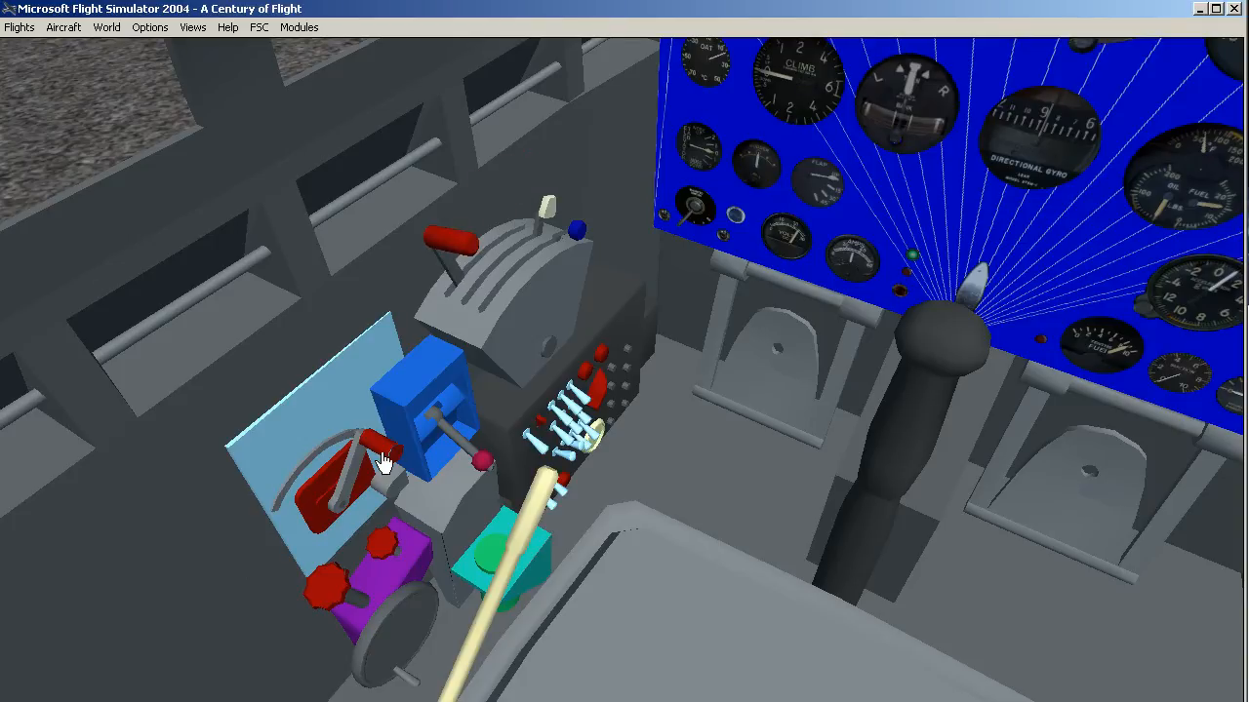
- Test the red-handled lever on the pale blue plate and the hand wheel, and inspect the switch cluster beside the quadrant
mouse_move(383, 453)
left_mouse_down()
mouse_move(293, 486)
mouse_move(245, 575)
mouse_move(182, 647)
mouse_move(330, 462)
mouse_move(362, 442)
left_mouse_up()
mouse_move(388, 609)
left_mouse_down()
mouse_move(419, 581)
mouse_move(400, 602)
left_mouse_up()
middle_click_drag(649, 432, 601, 476)
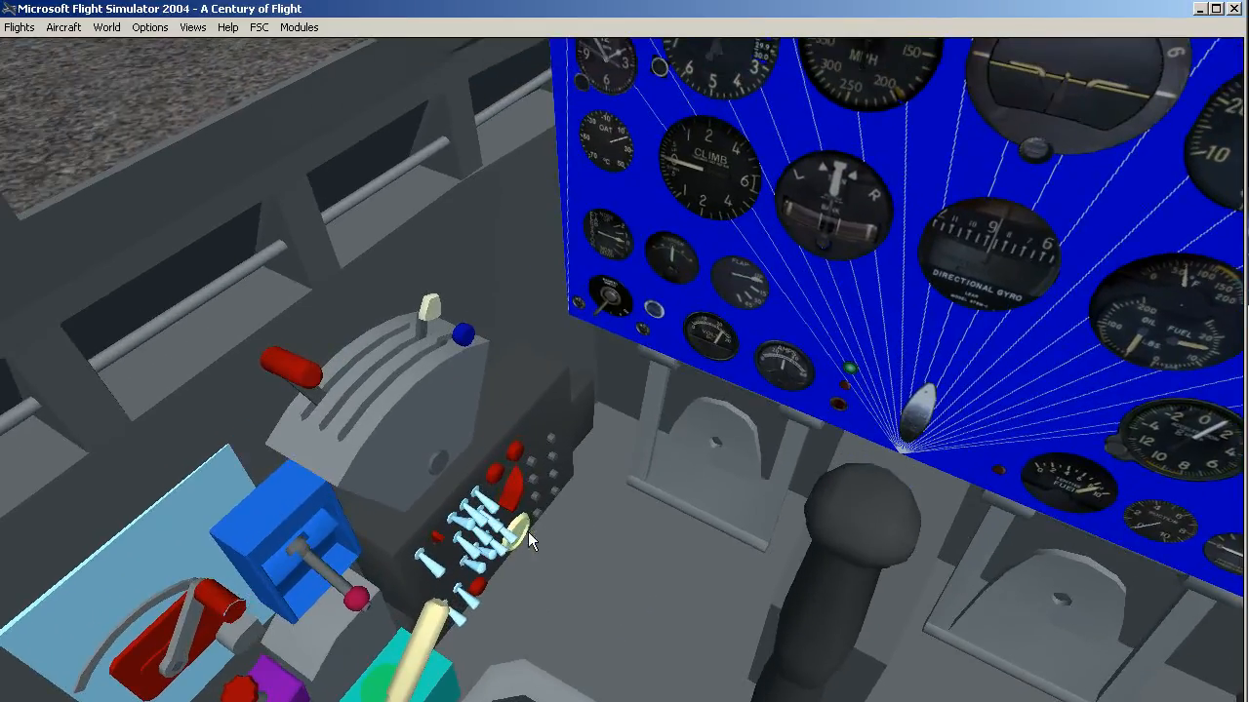
key("equal")
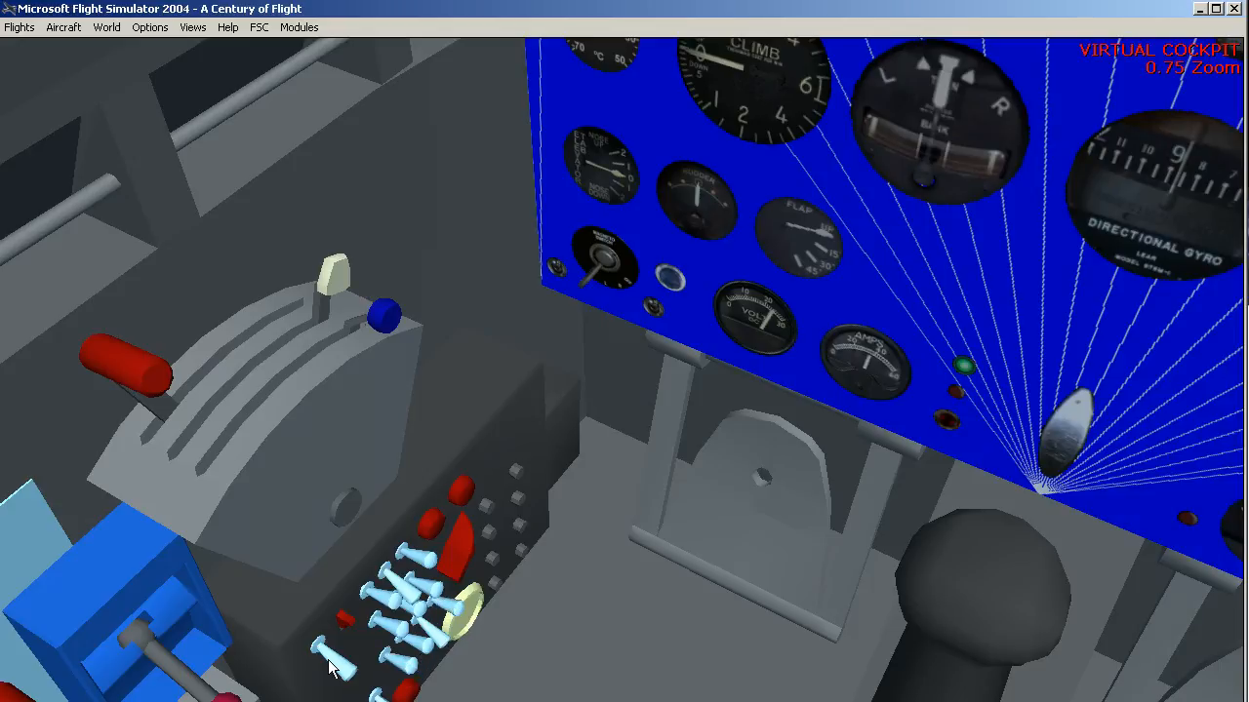
left_click(463, 544)
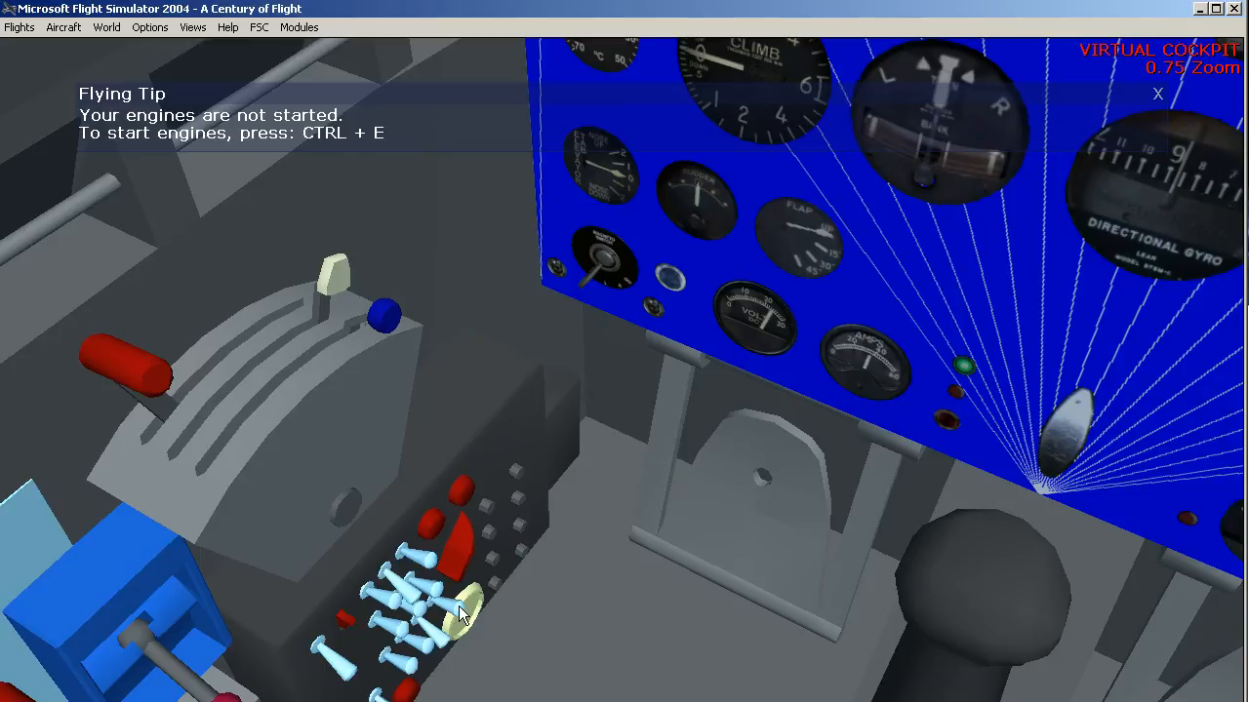
- Start the engine with the starter controls on the lower instrument panel and turn the simulator sound off
key("shift+KP_8")
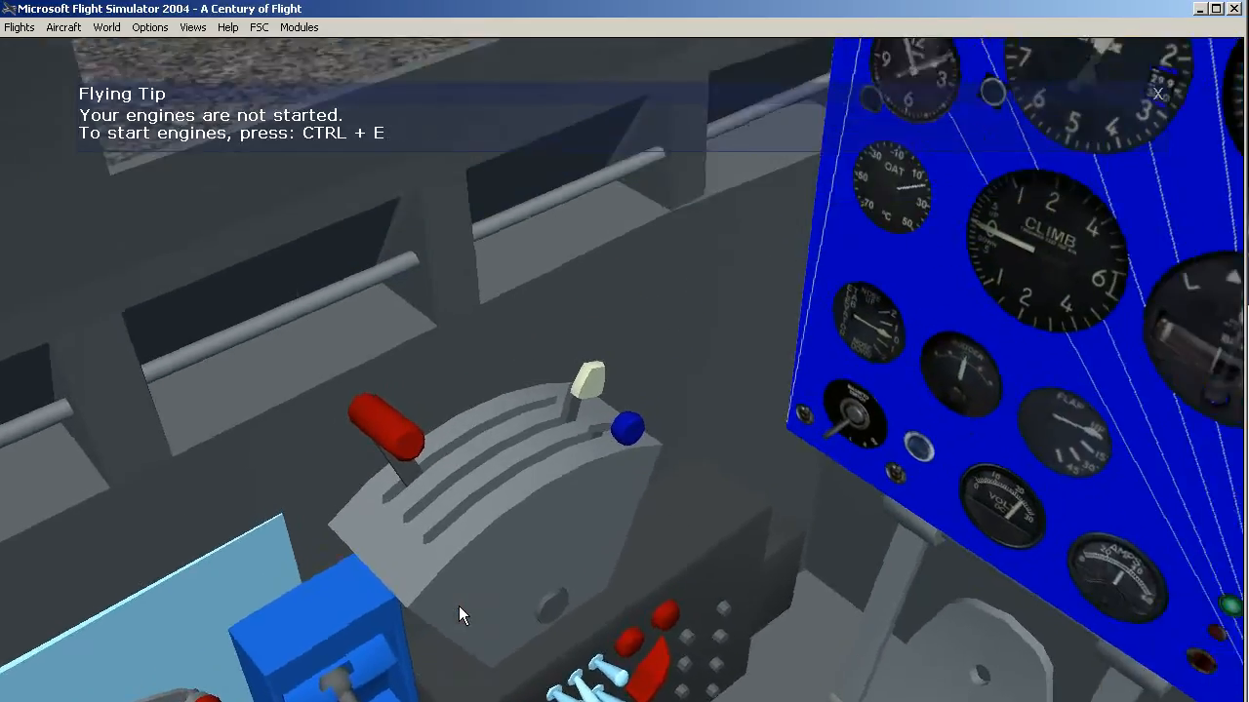
key("minus")
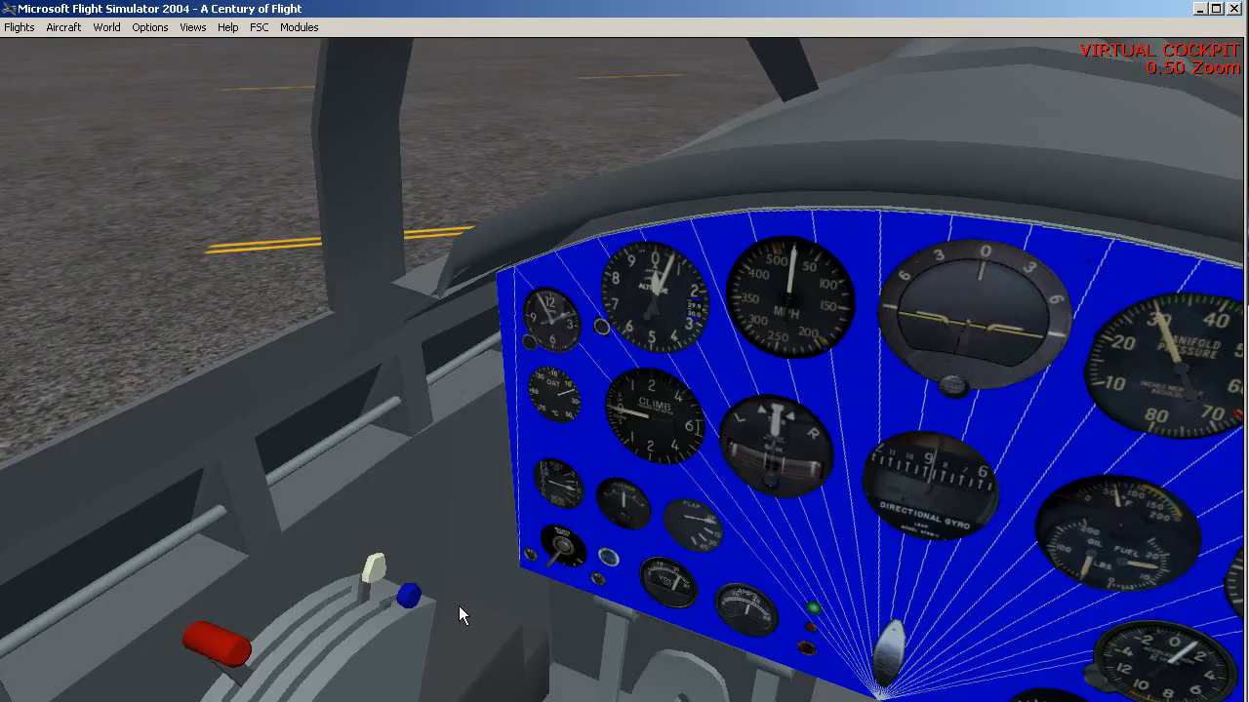
key("shift+KP_6")
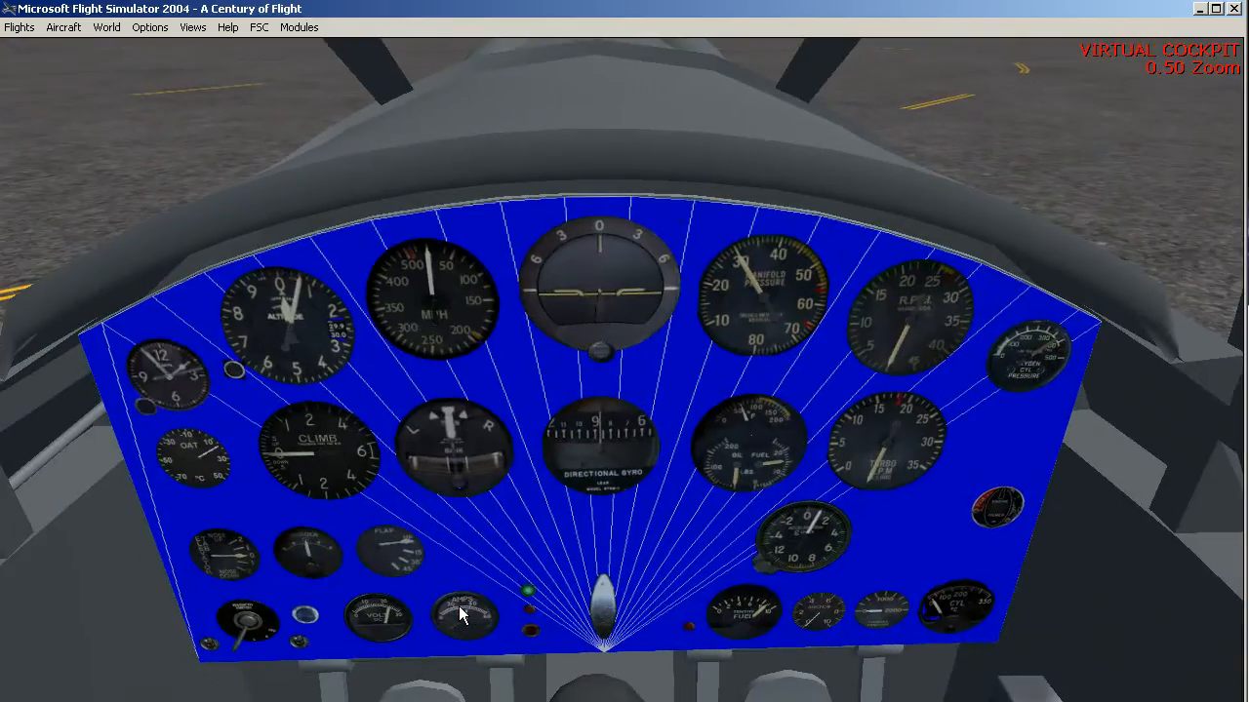
key("shift+KP_6")
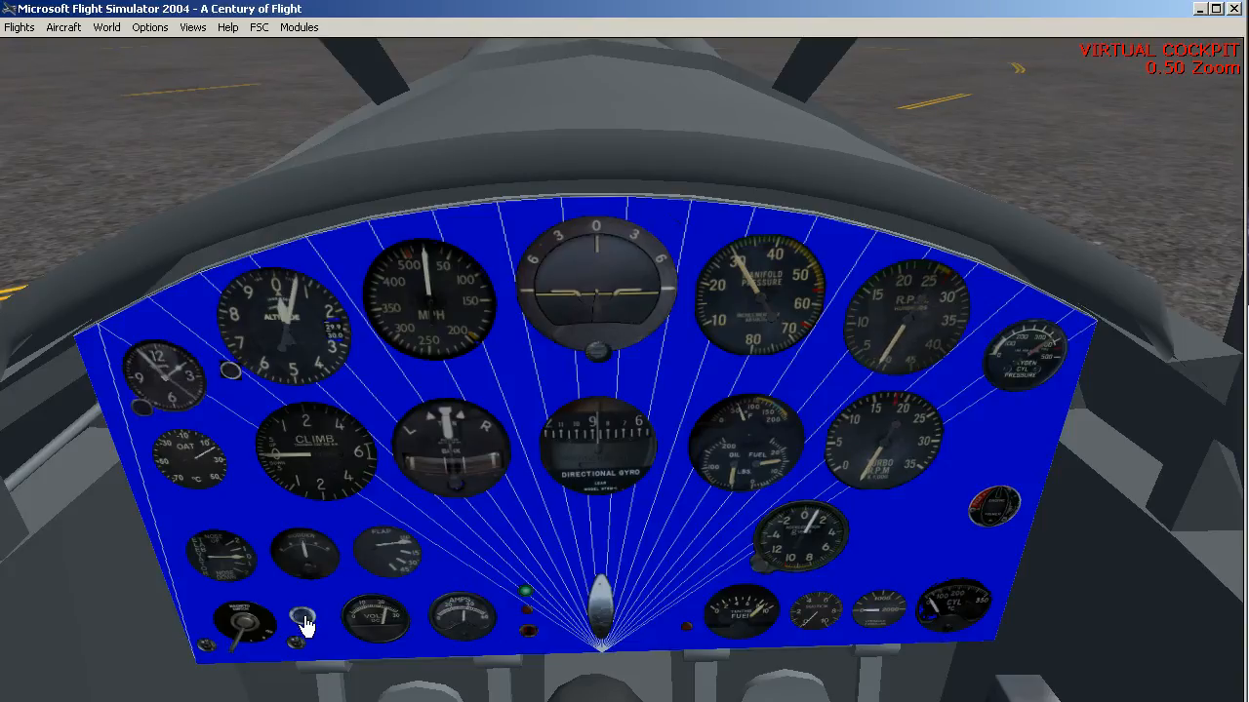
left_click(298, 645)
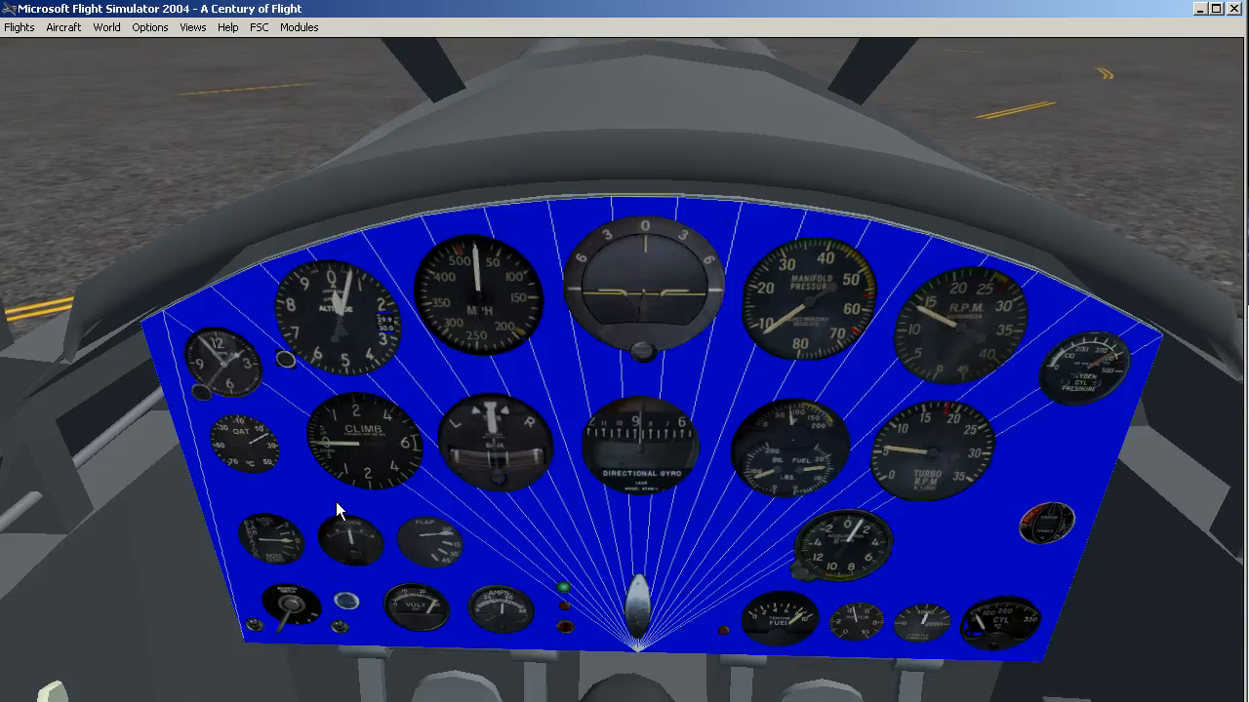
key("q")
- Look over the cockpit floor, seat and forward view with the engine running, and switch to the external spot view
key("minus")
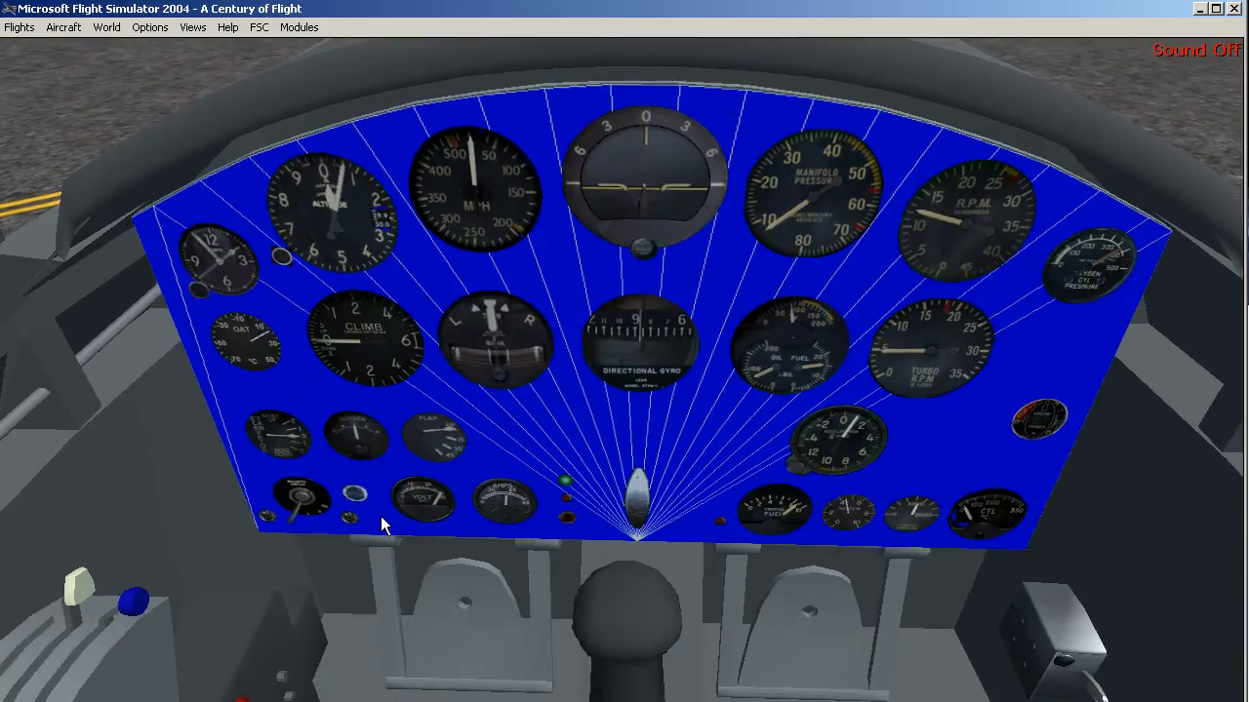
key("shift+BackSpace")
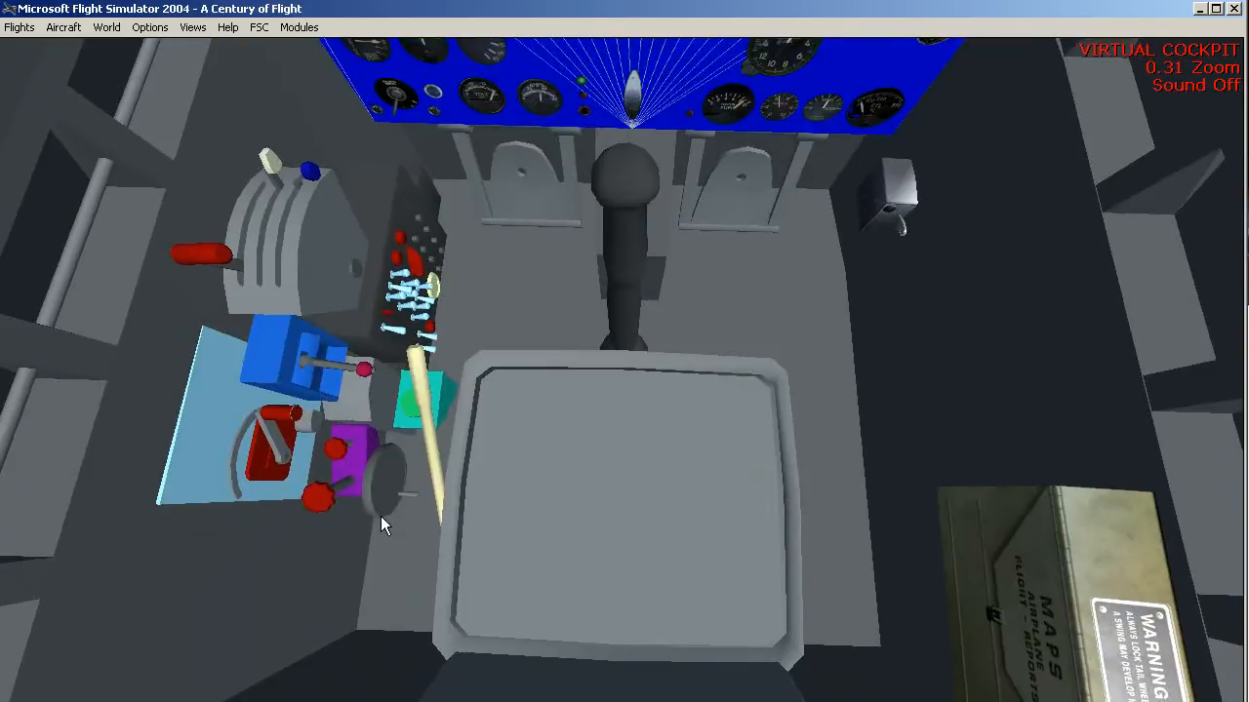
key("shift+Return")
key("shift+Return")
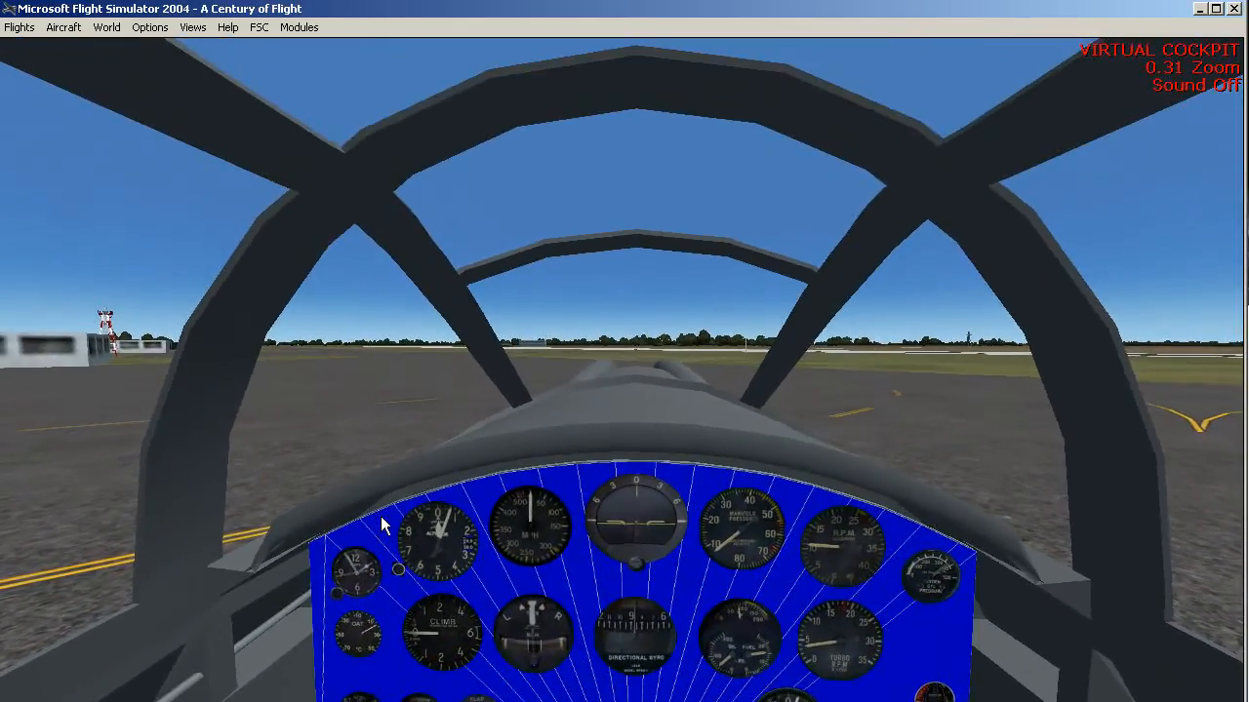
key("ctrl+shift+Return")
key("ctrl+shift+BackSpace")
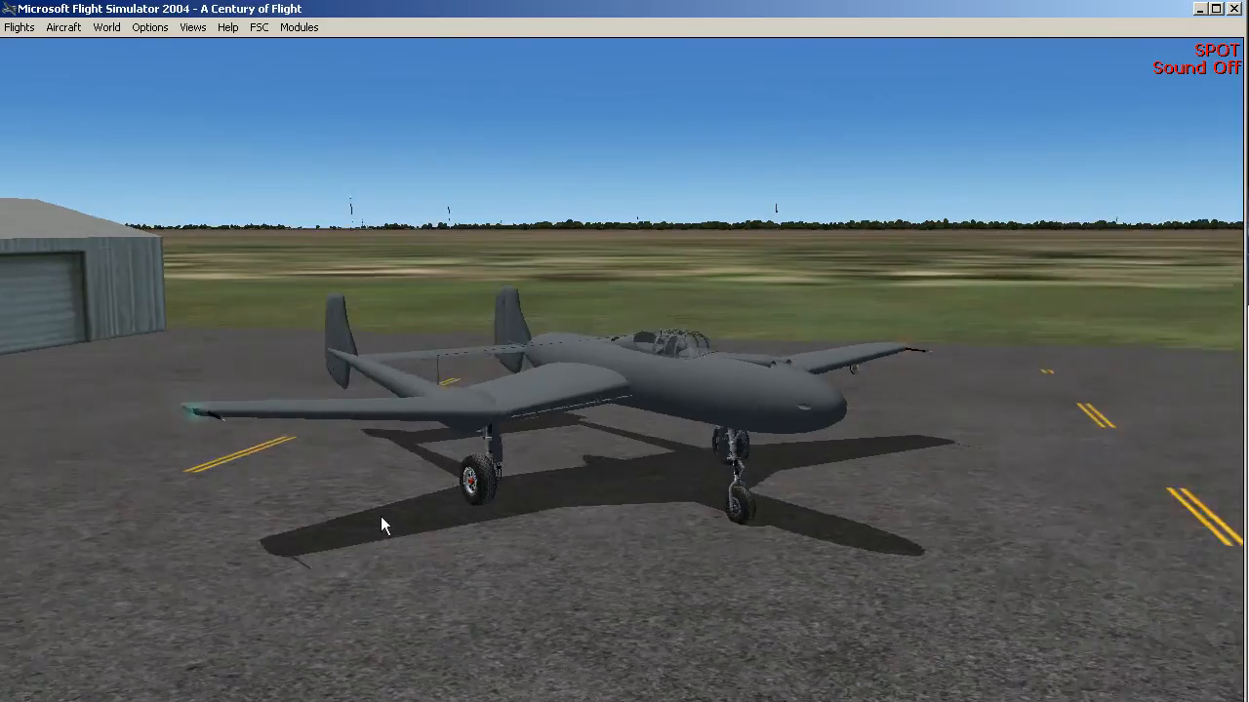
- Examine the aircraft's exterior close up around the nose, canopy, wing leading edge and rear fuselage
key("shift+Return")
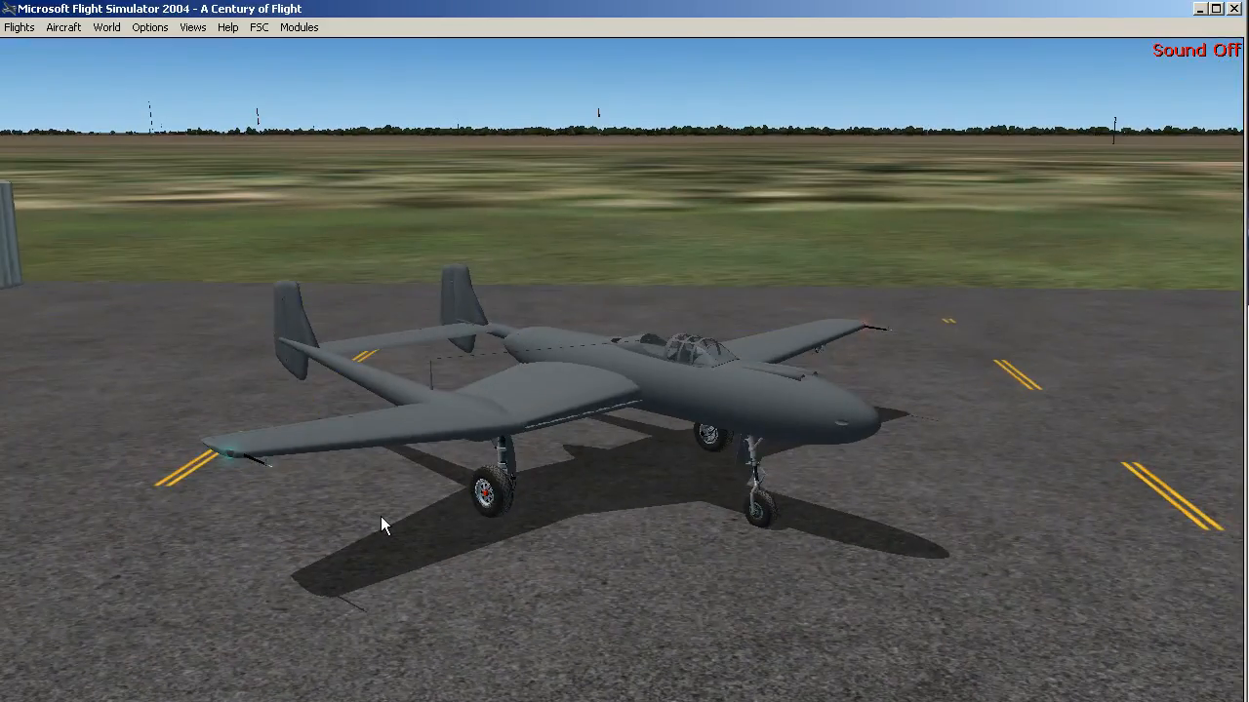
key("equal")
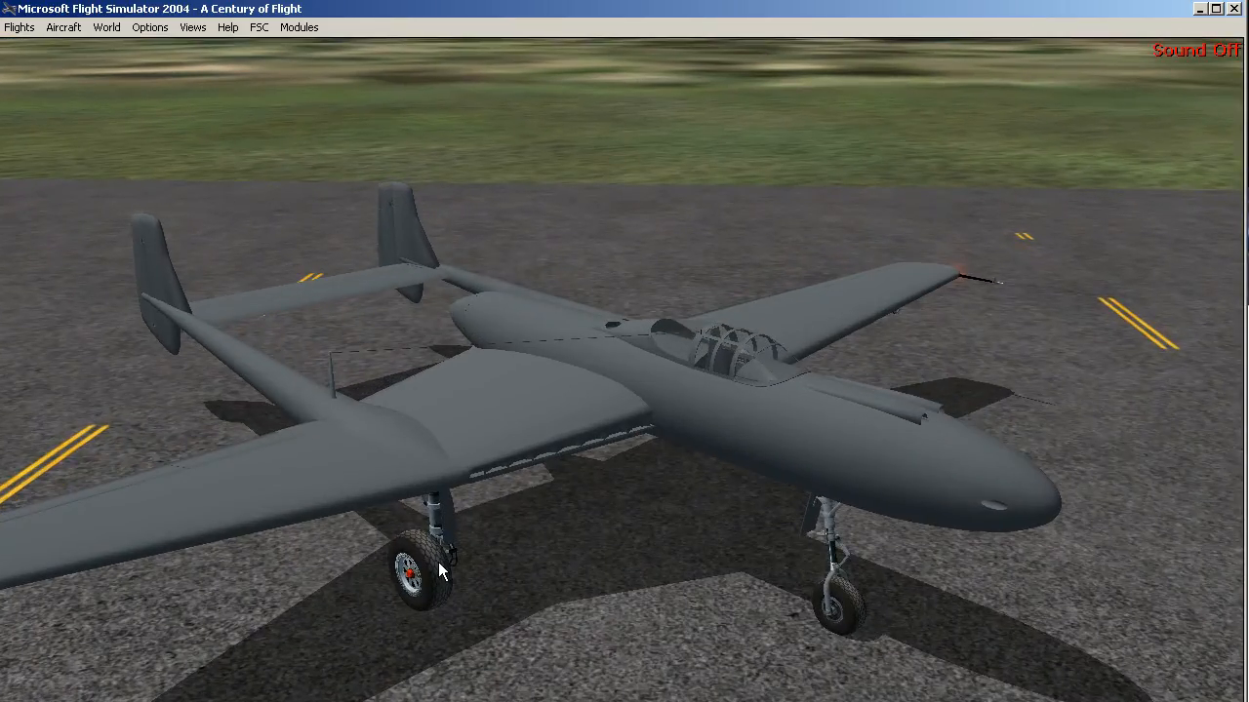
key("ctrl+shift+BackSpace")
key("equal")
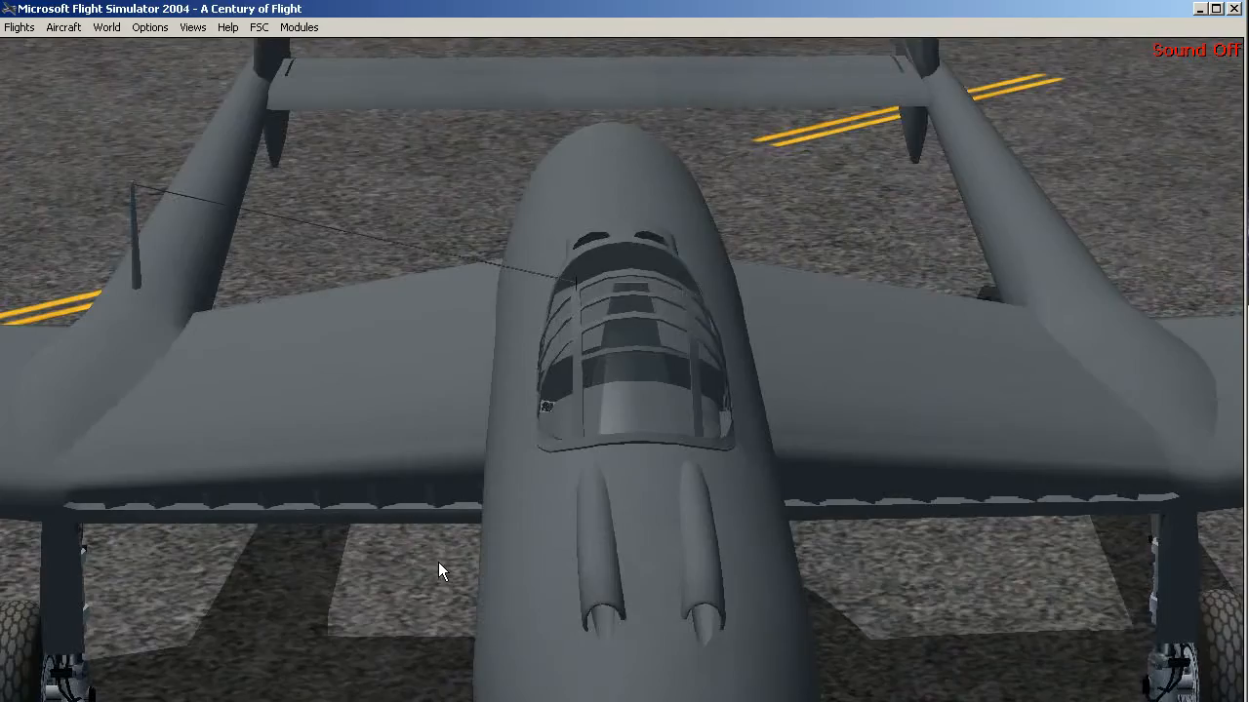
key("ctrl+shift+BackSpace")
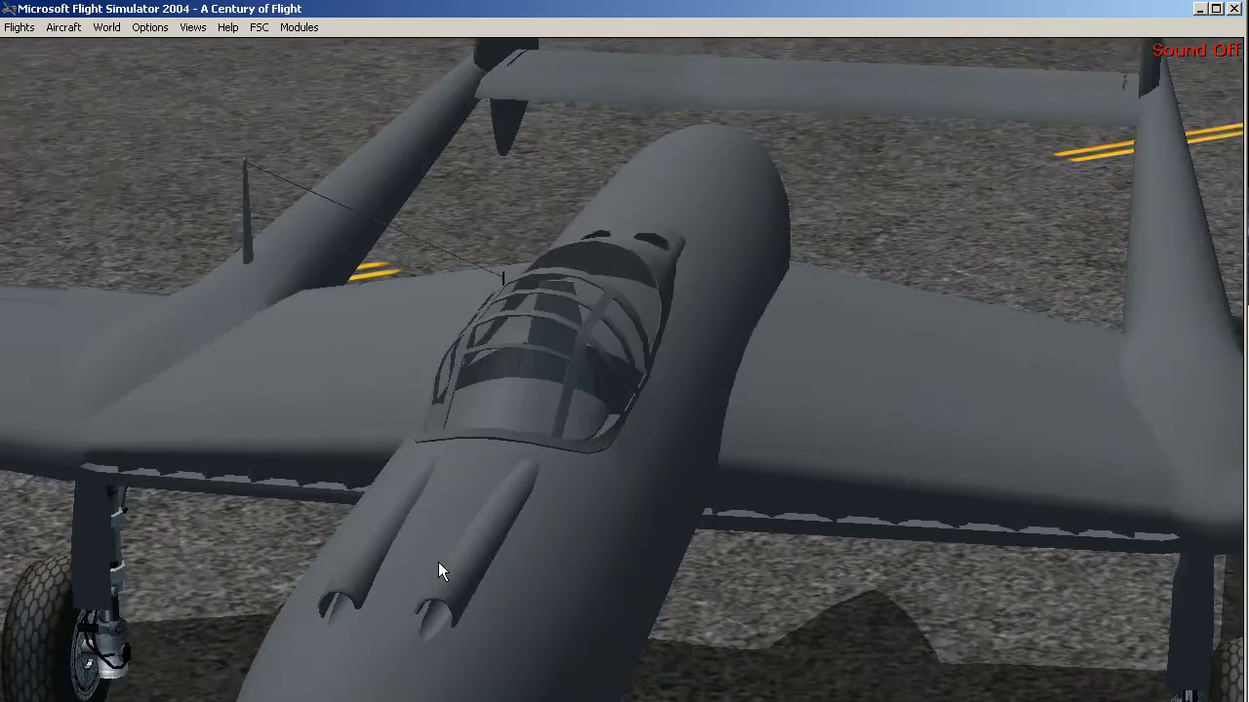
key("ctrl+shift+Return")
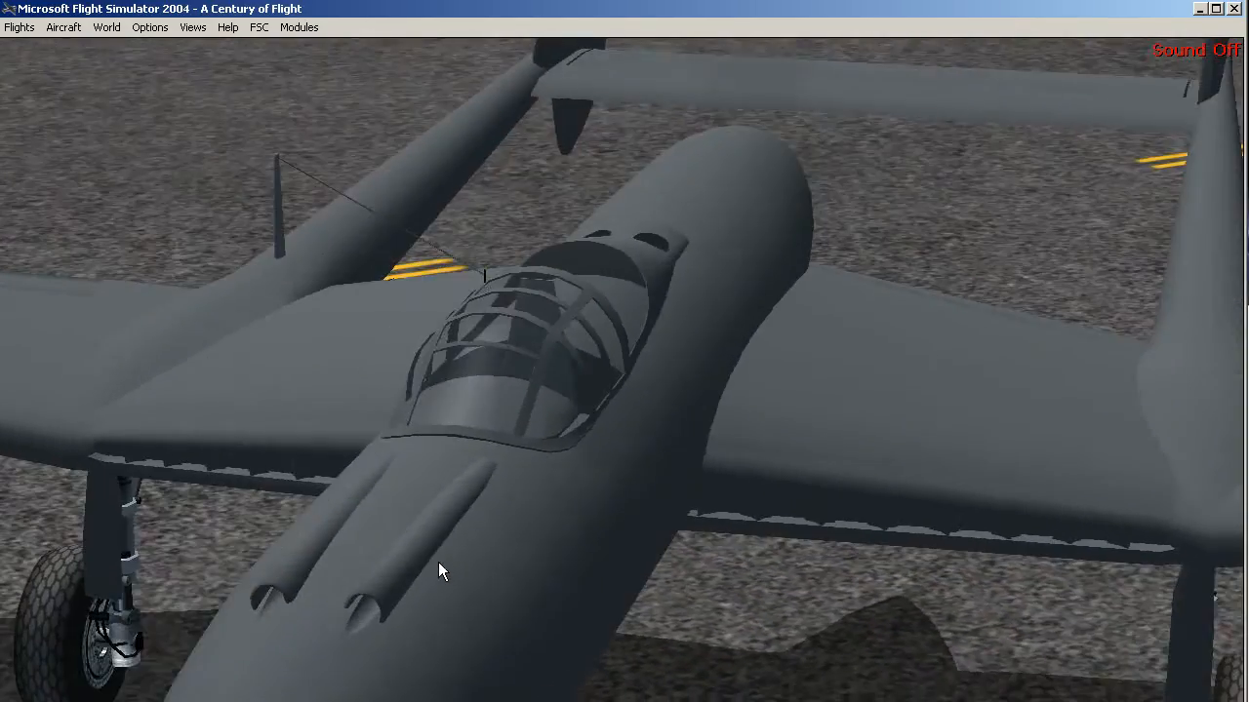
key("ctrl+shift+Return")
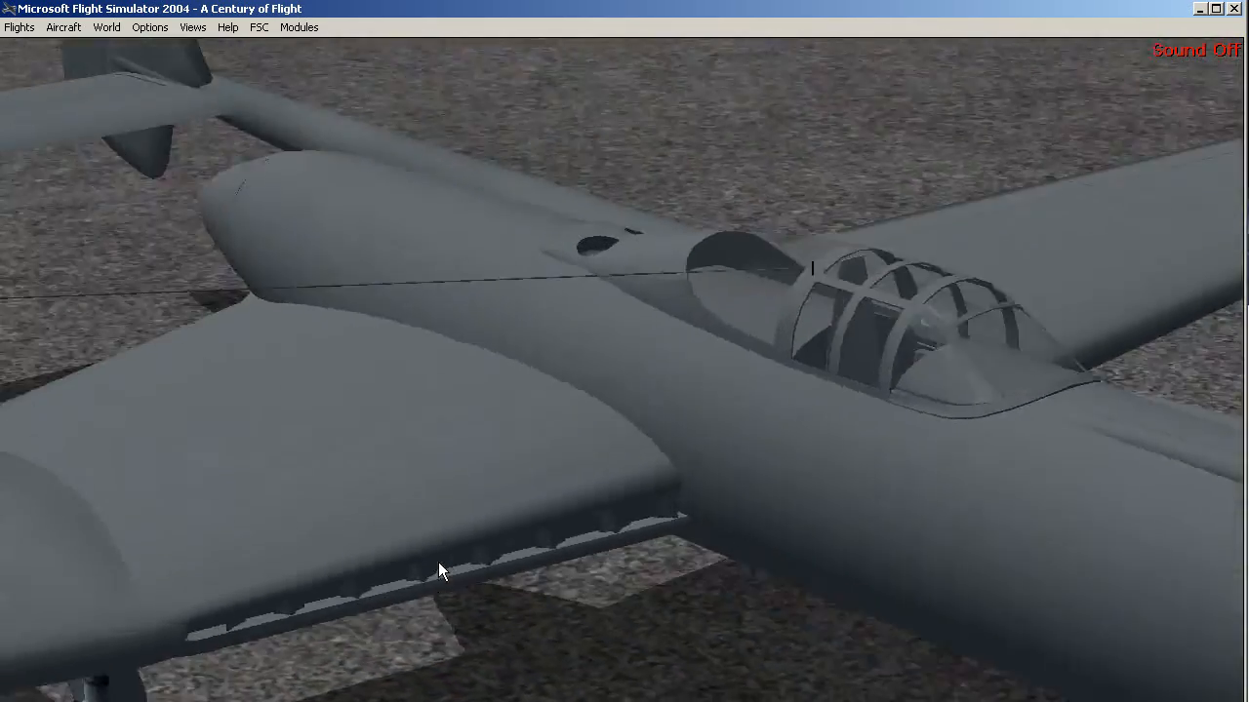
key("ctrl+shift+Return")
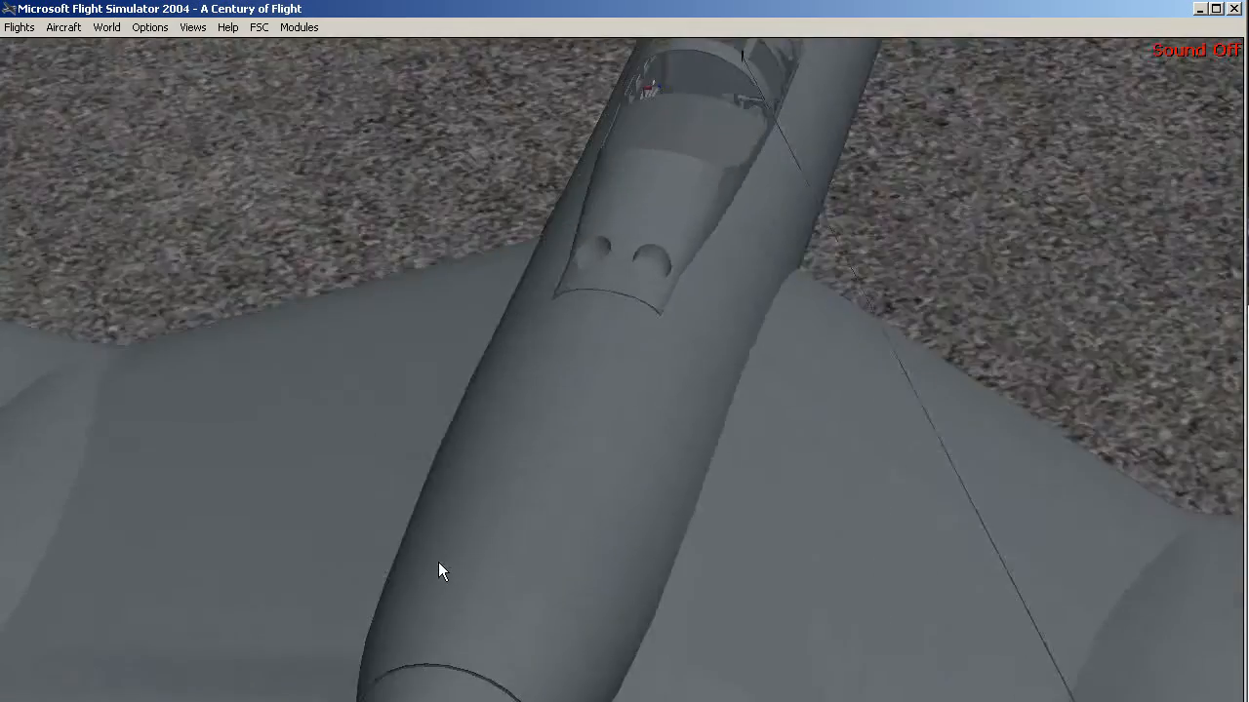
- Inspect the aircraft from behind the tail fin and from low at the side, ending on an overall exterior view
key("shift+Return")
key("ctrl+shift+Return")
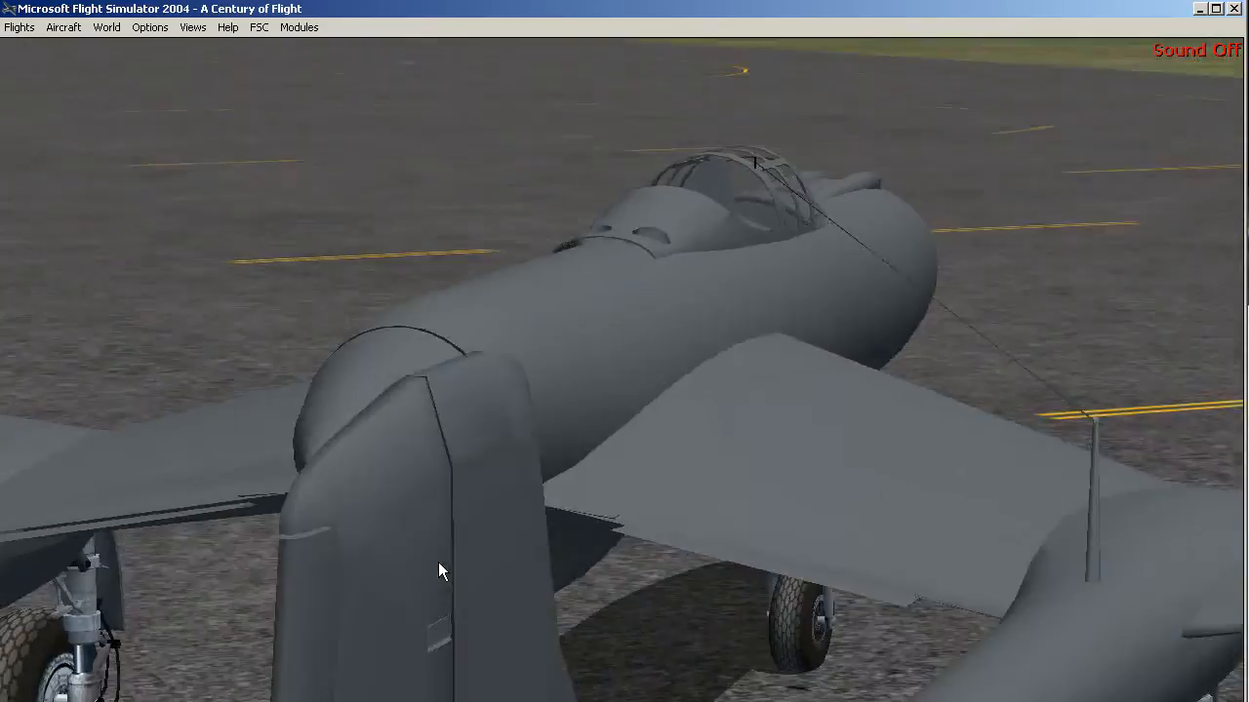
key("ctrl+shift+BackSpace")
key("shift+BackSpace")
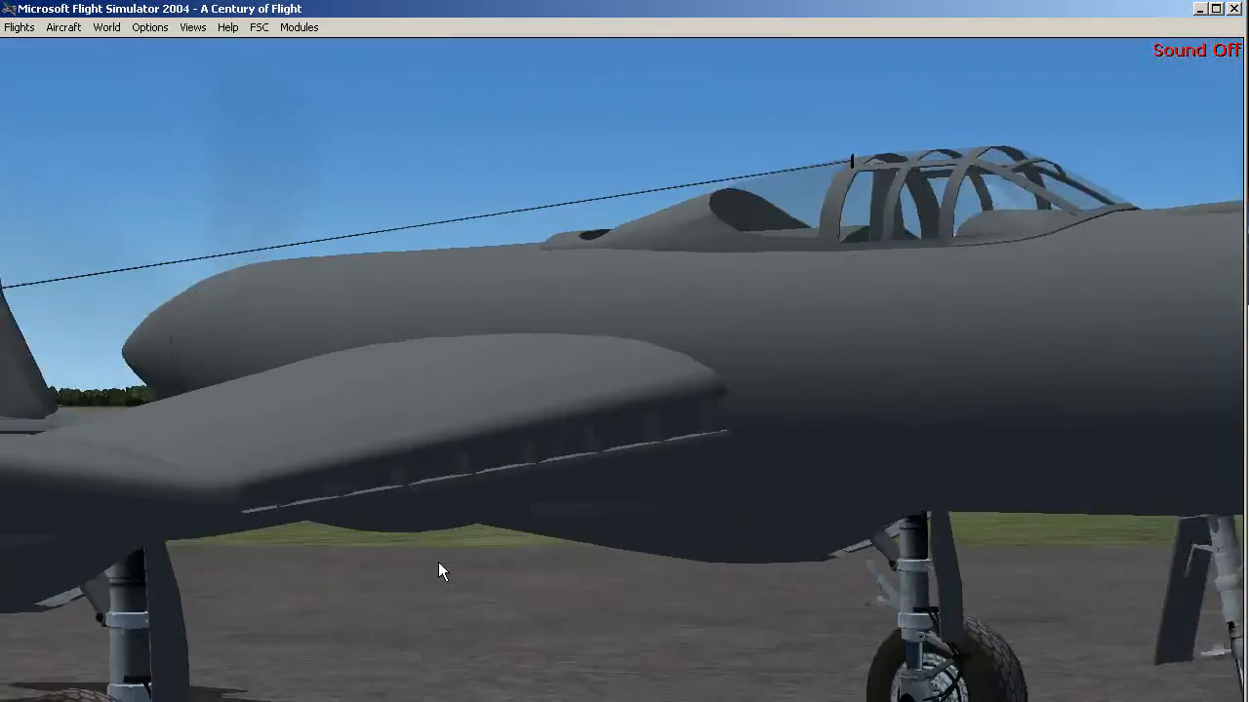
key("shift+Return")
key("ctrl+shift+Return")
key("minus")
key("minus")
key("minus")
key("minus")
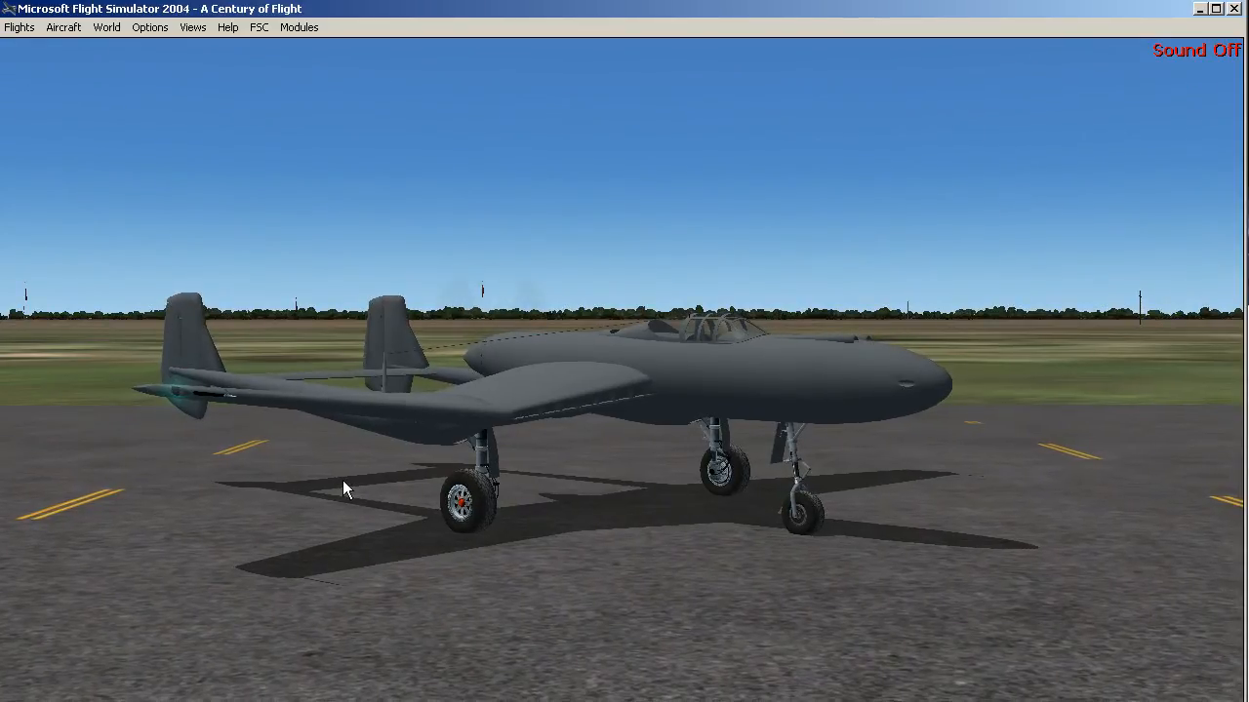
- Inspect the aircraft's exterior from the front and both sides, including a closer look at the nose, canopy and landing gear
key("minus")
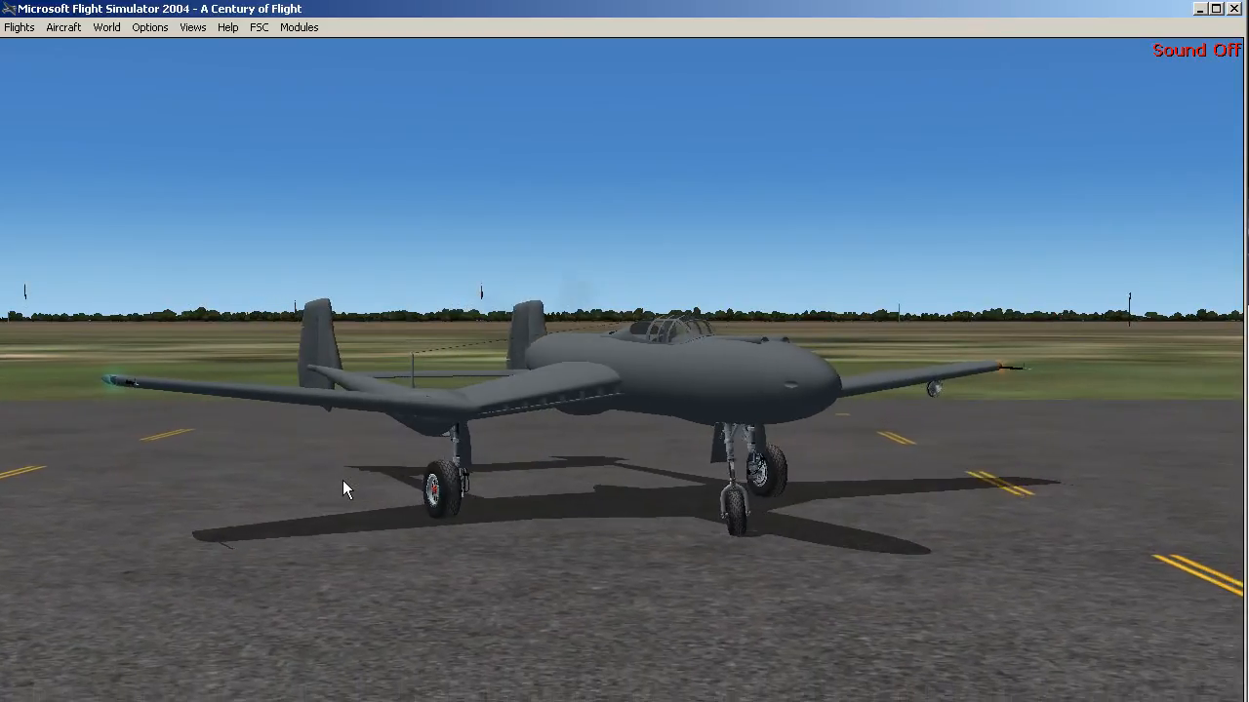
key("F12")
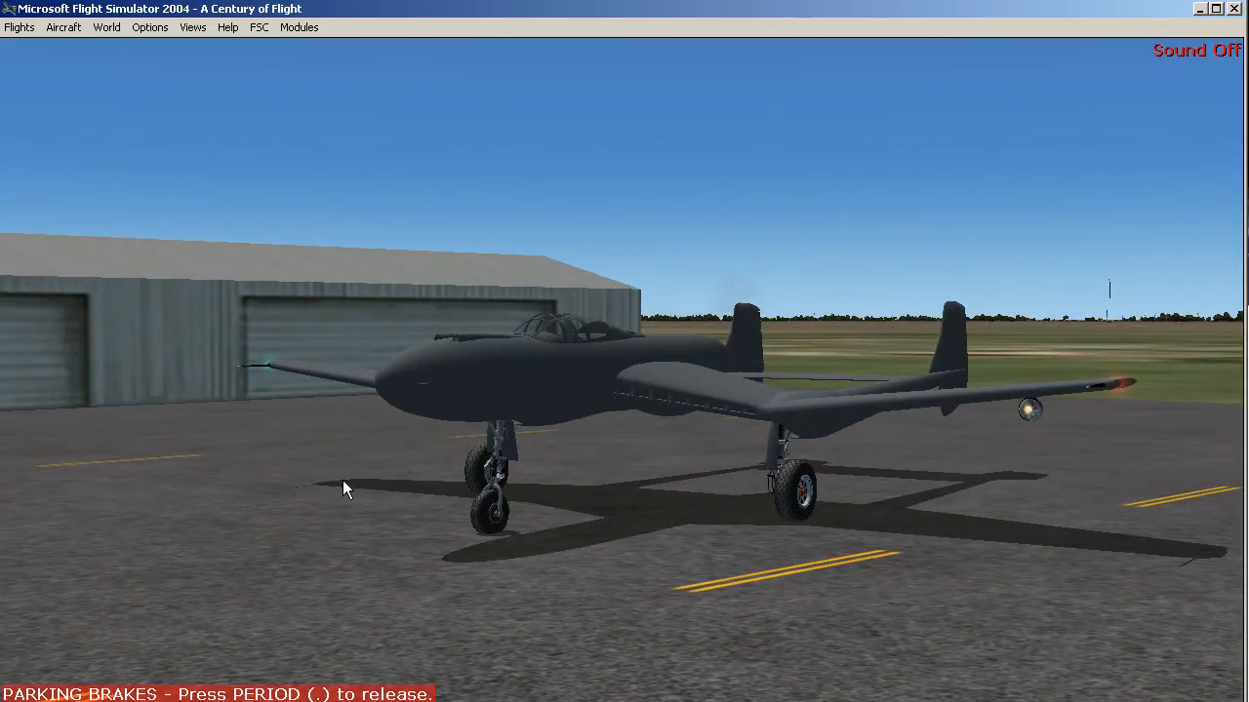
key("ctrl+shift+BackSpace")
key("shift+Return")
key("shift+BackSpace")
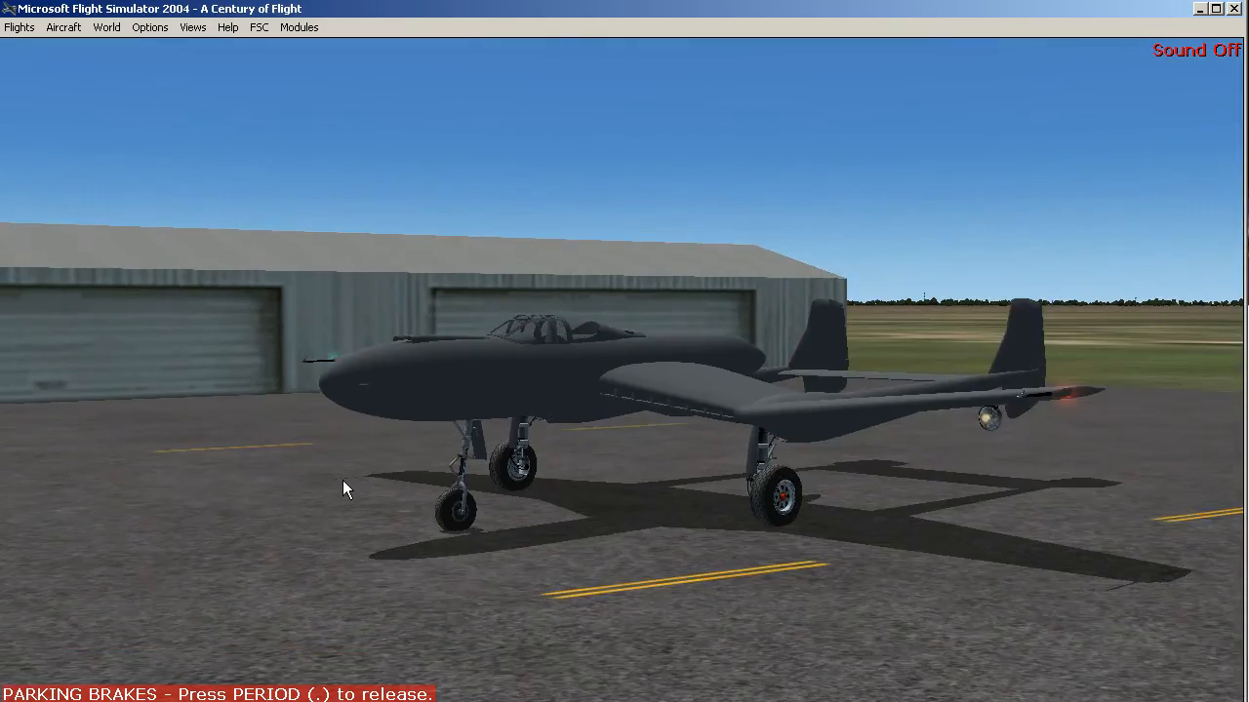
key("ctrl+BackSpace")
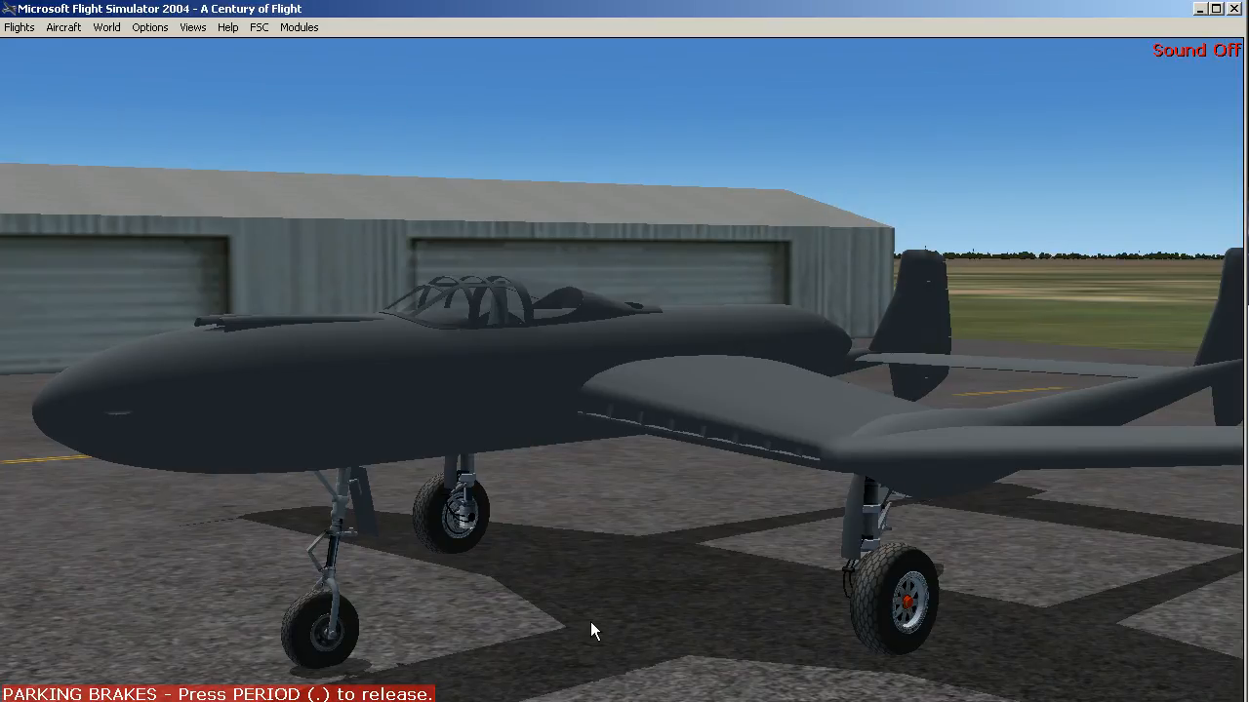
- Switch to the virtual cockpit and look over the side controls, the instrument panel and the forward view
key("s")
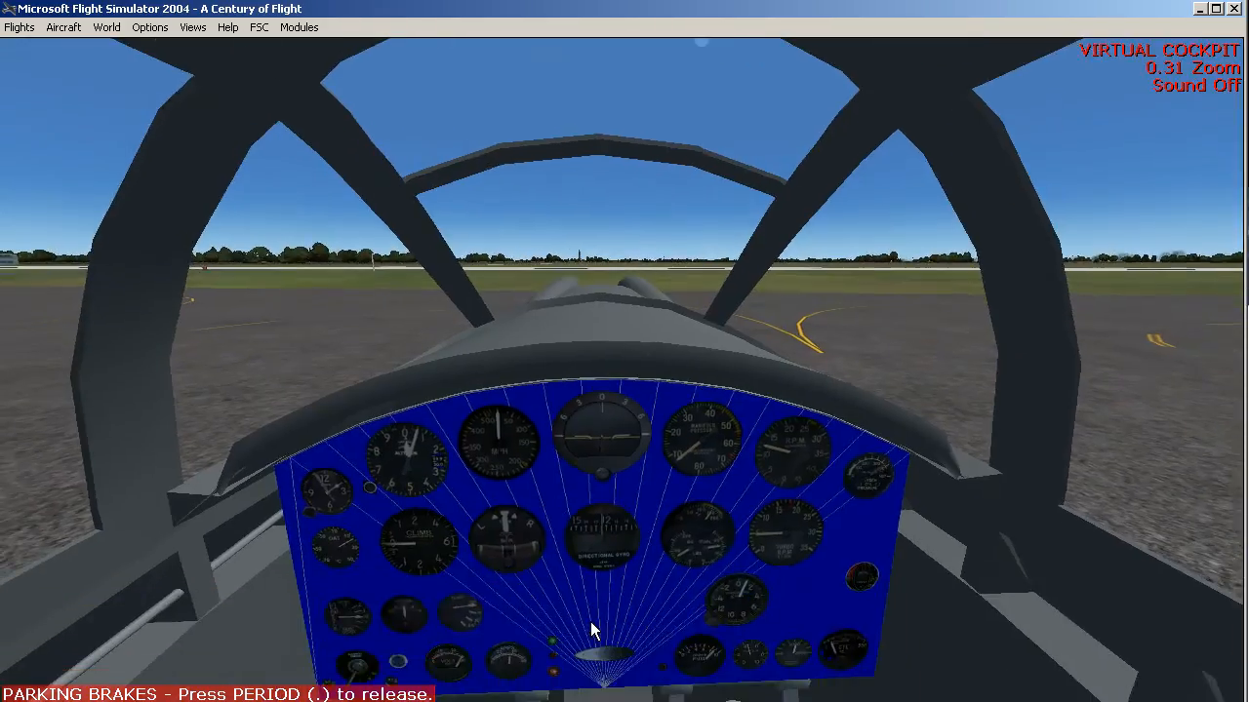
key("shift+KP_1")
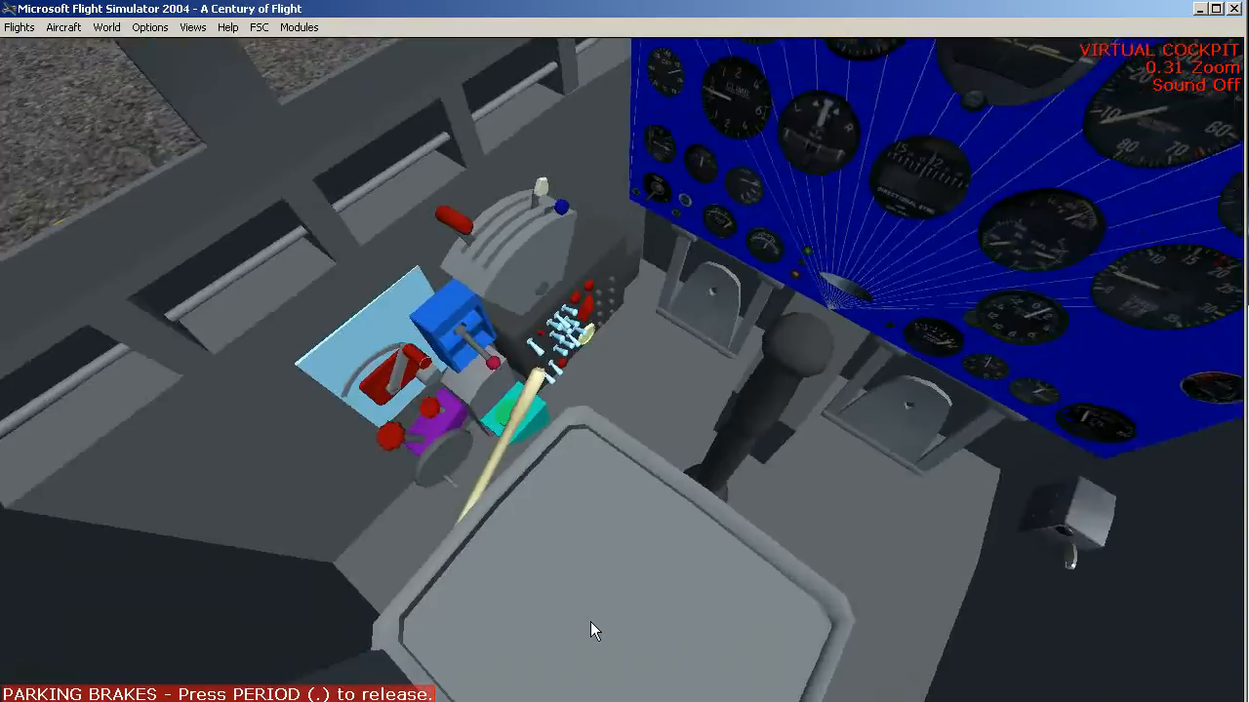
key("shift+KP_9")
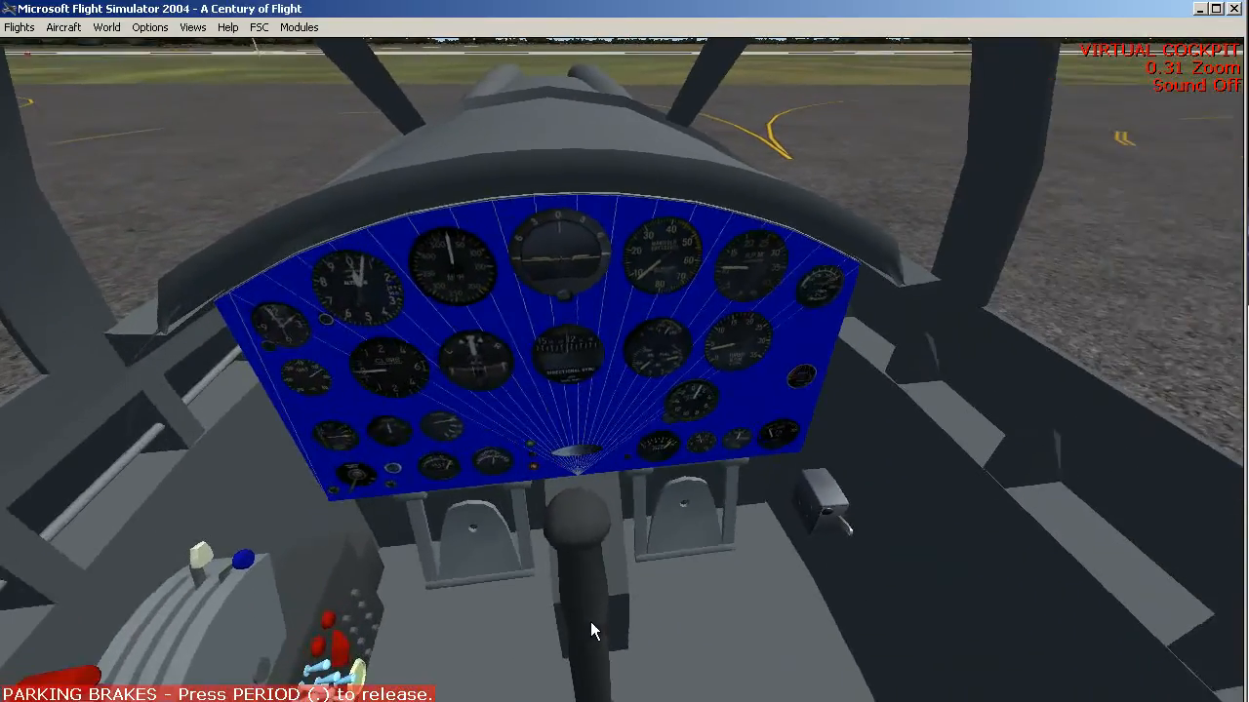
key("shift+KP_9")
key("shift+KP_4")
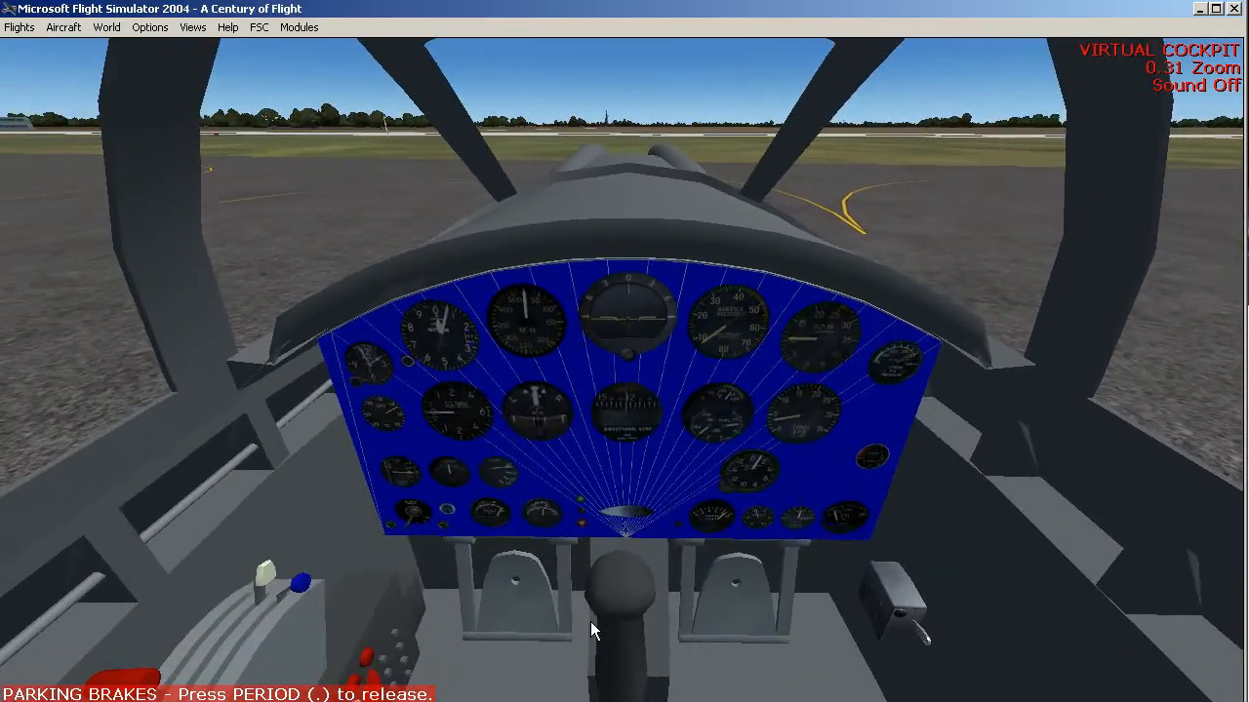
key("shift+KP_8")
key("shift+KP_8")
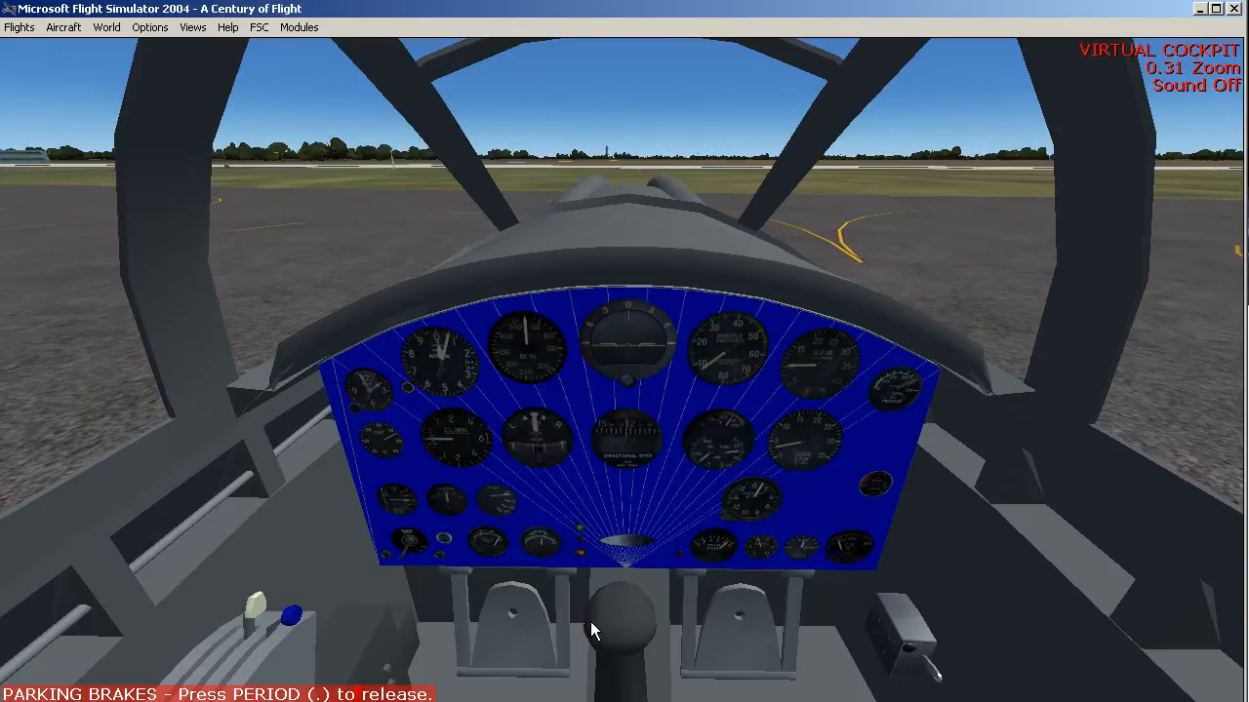
- Zoom the cockpit view to 0.75 and release the parking brake with the handle at the base of the instrument panel
key("equal")
key("shift+KP_8")
key("shift+KP_8")
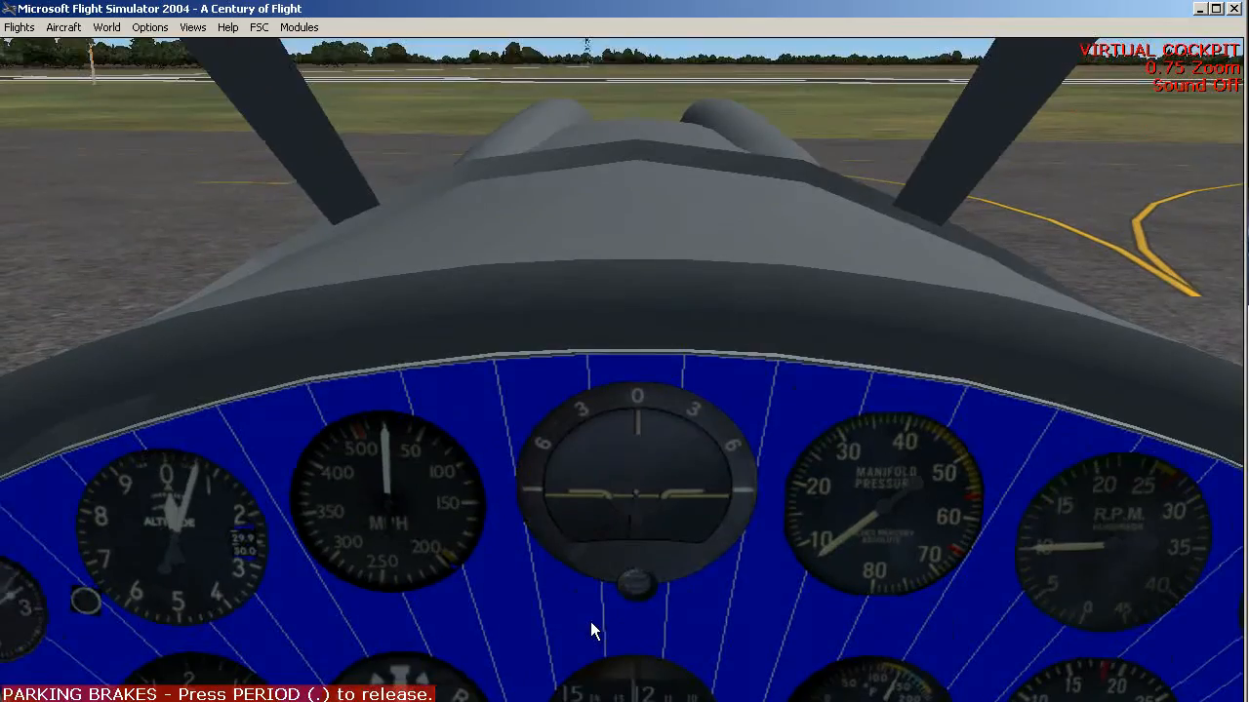
key("shift+KP_2")
key("shift+KP_2")
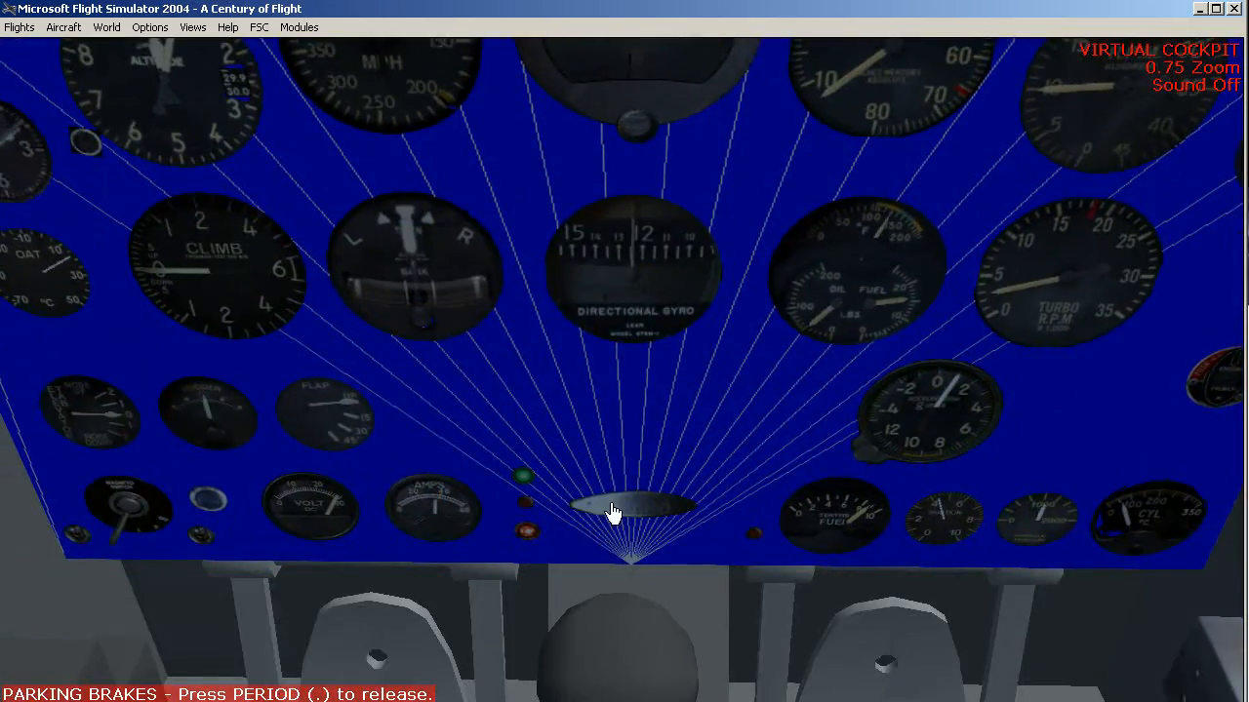
left_click(636, 521)
key("ctrl+Return")
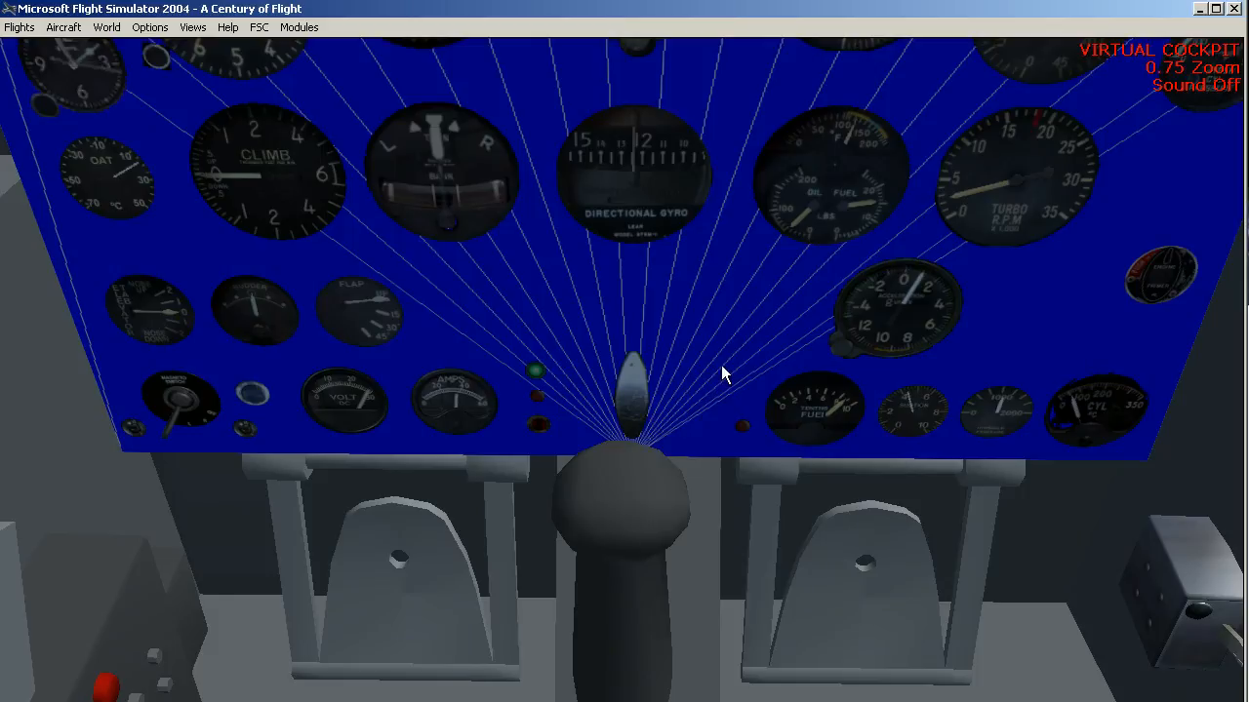
- Examine the gauges, throttle quadrant, floor levers, rudder pedals, control stick and right-side switch box in the virtual cockpit
key("shift+Return")
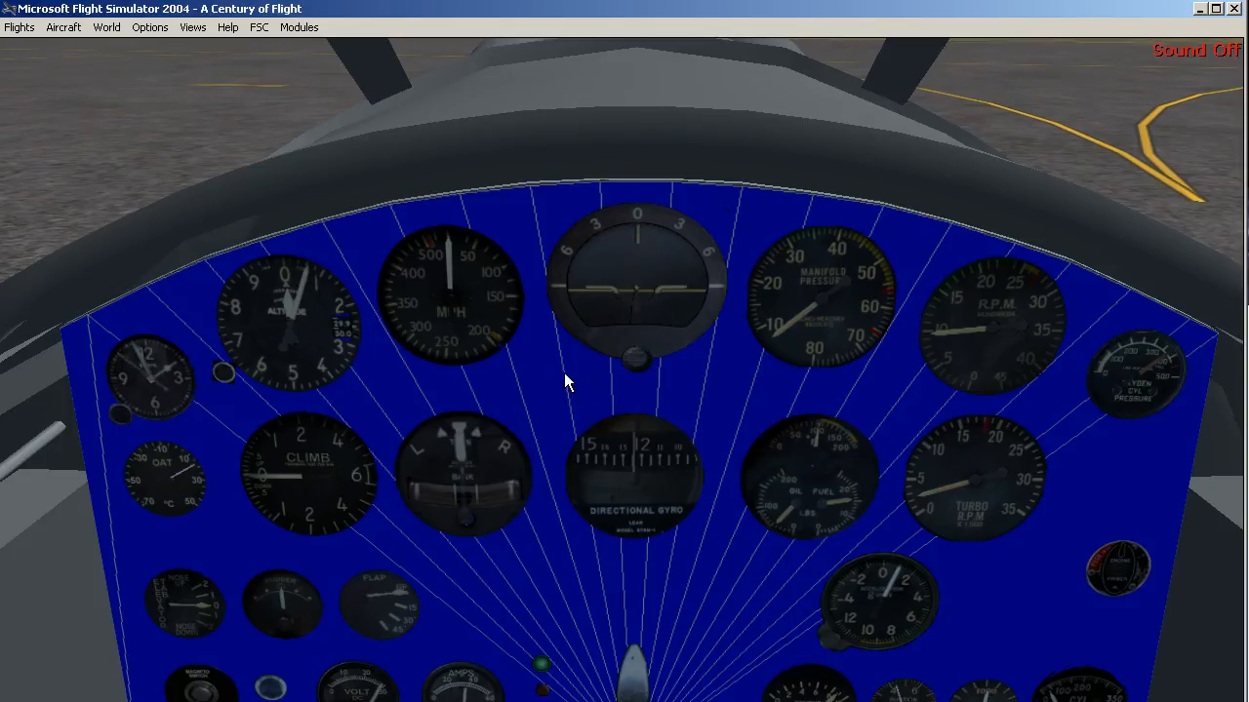
key("shift+Return")
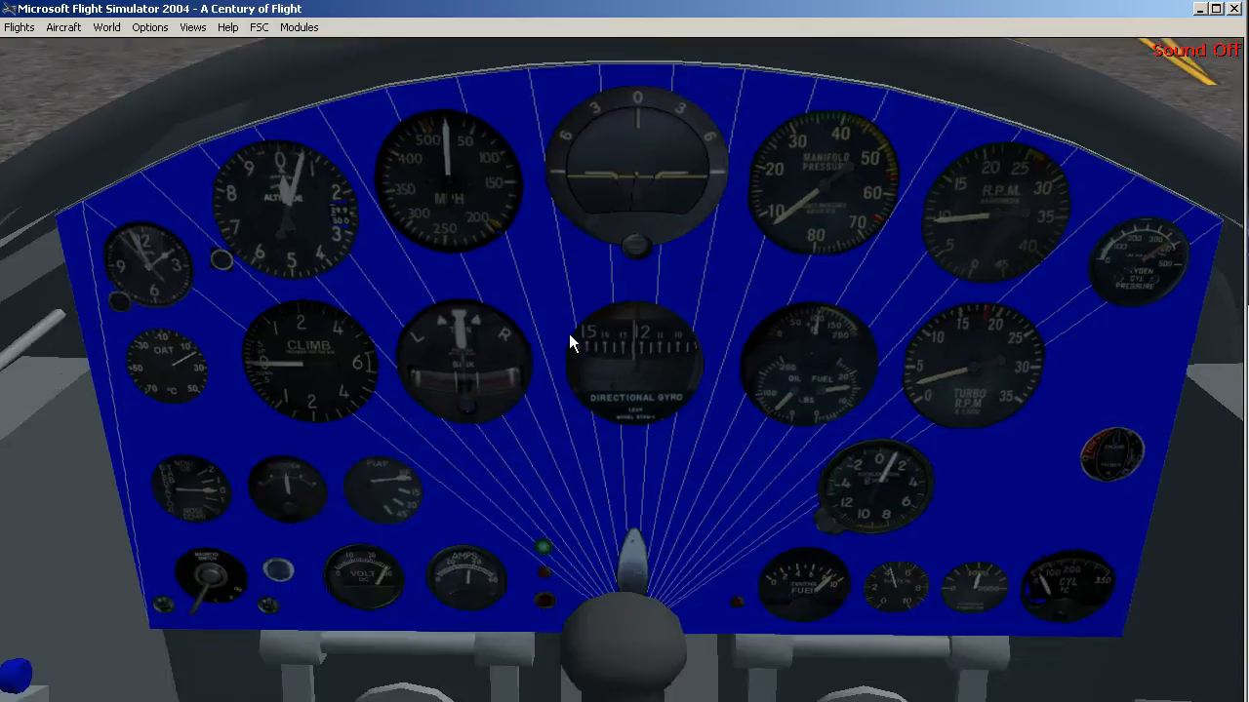
key("ctrl+shift+BackSpace")
key("ctrl+shift+BackSpace")
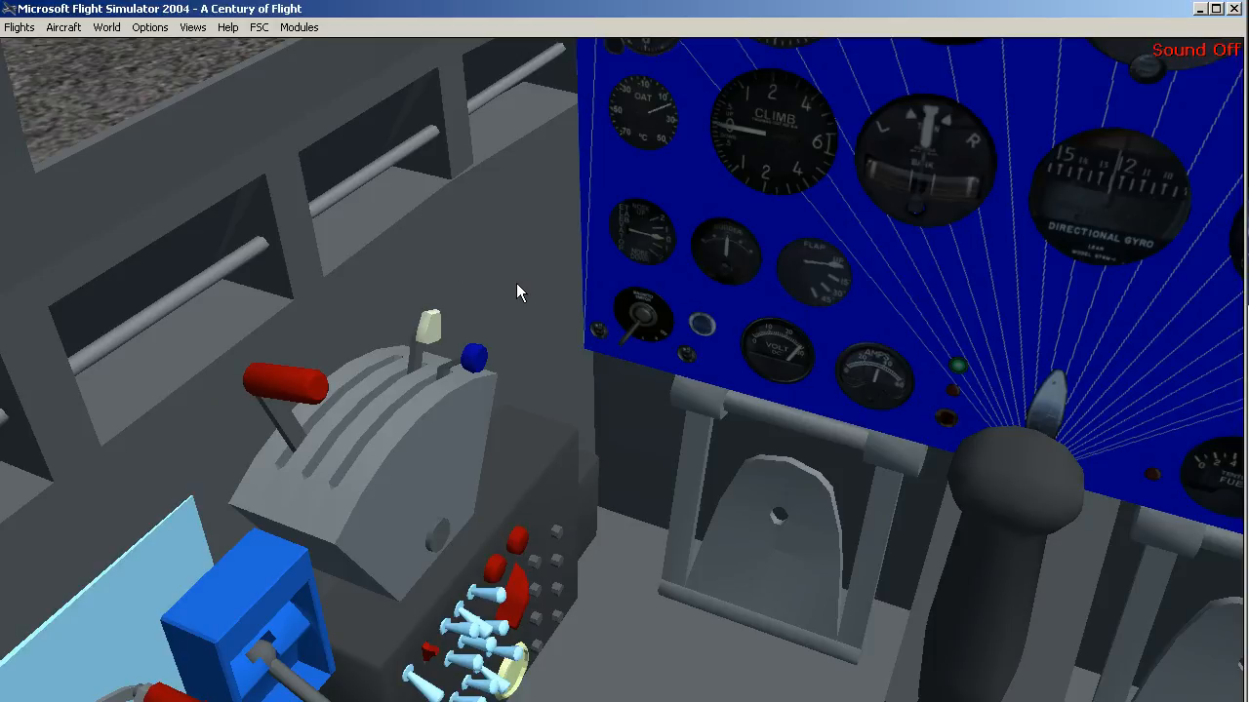
key("shift+KP_4")
key("shift+KP_2")
key("shift+KP_8")
key("shift+KP_6")
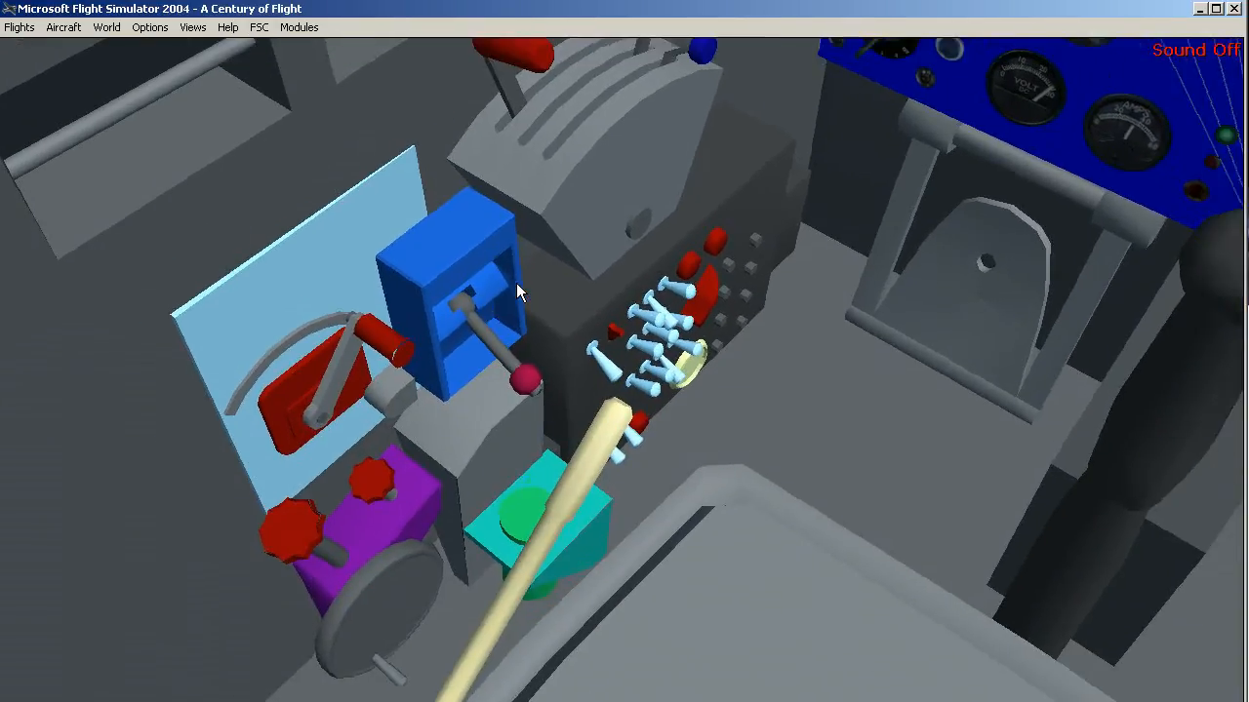
key("shift+KP_8")
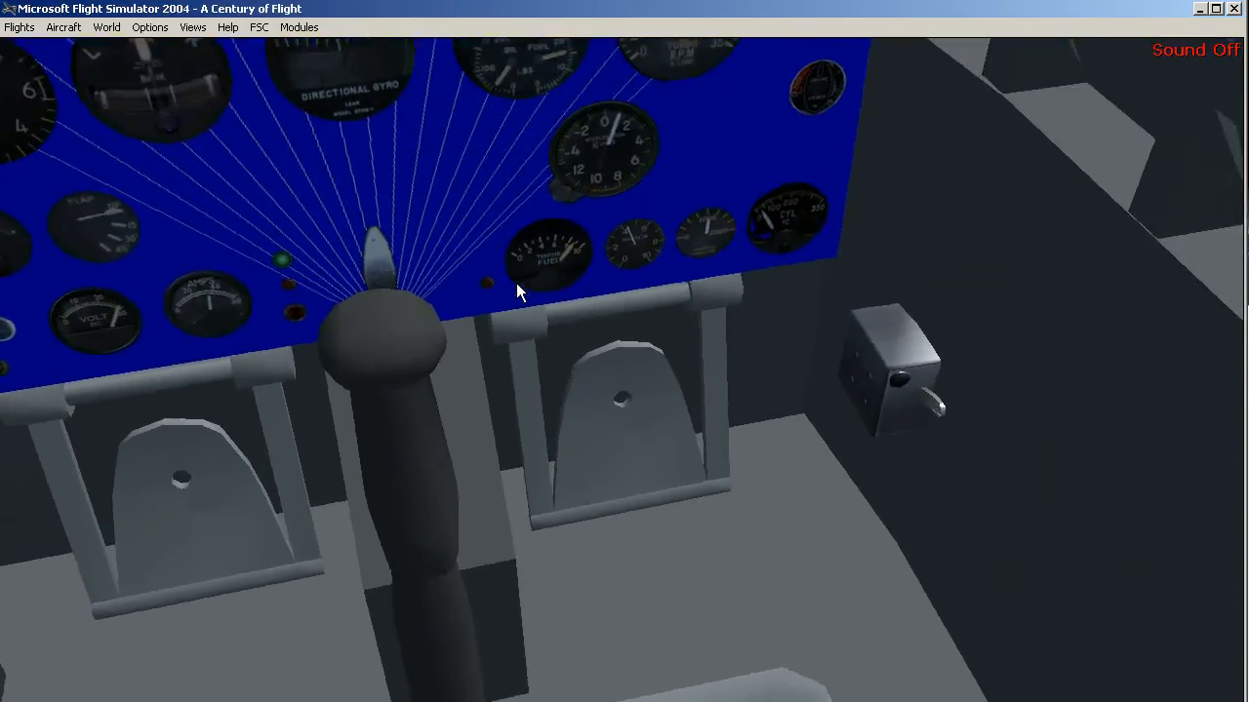
key("shift+KP_4")
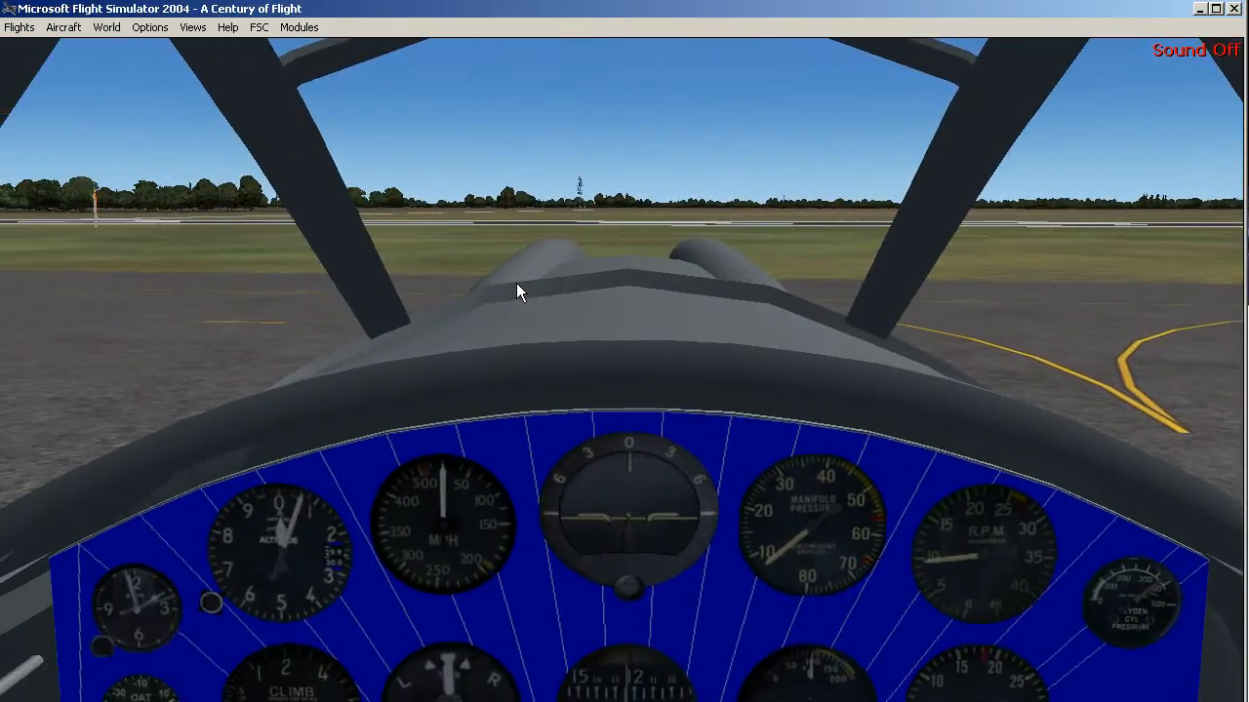
- Move the cockpit eyepoint back until the full instrument panel is framed, and examine its gauges
key("shift+KP_6")
key("shift+KP_2")
key("shift+KP_2")
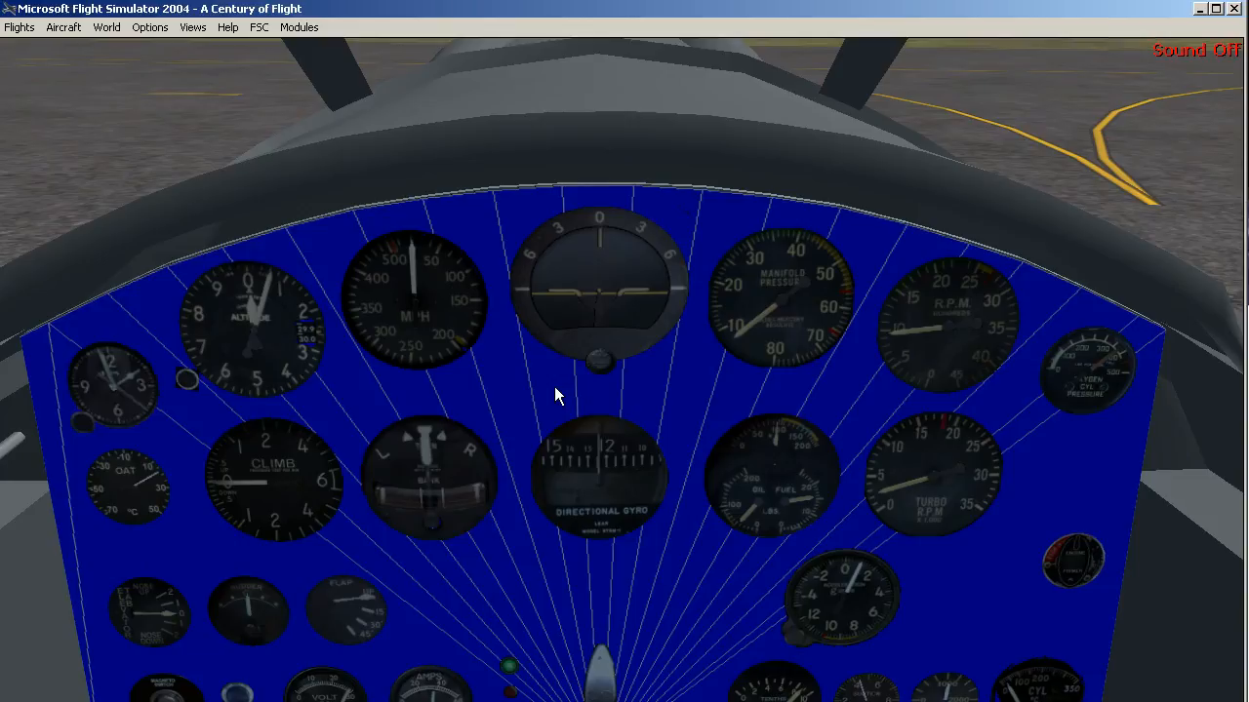
key("ctrl+Return")
key("ctrl+Return")
key("ctrl+Return")
key("ctrl+Return")
key("ctrl+Return")
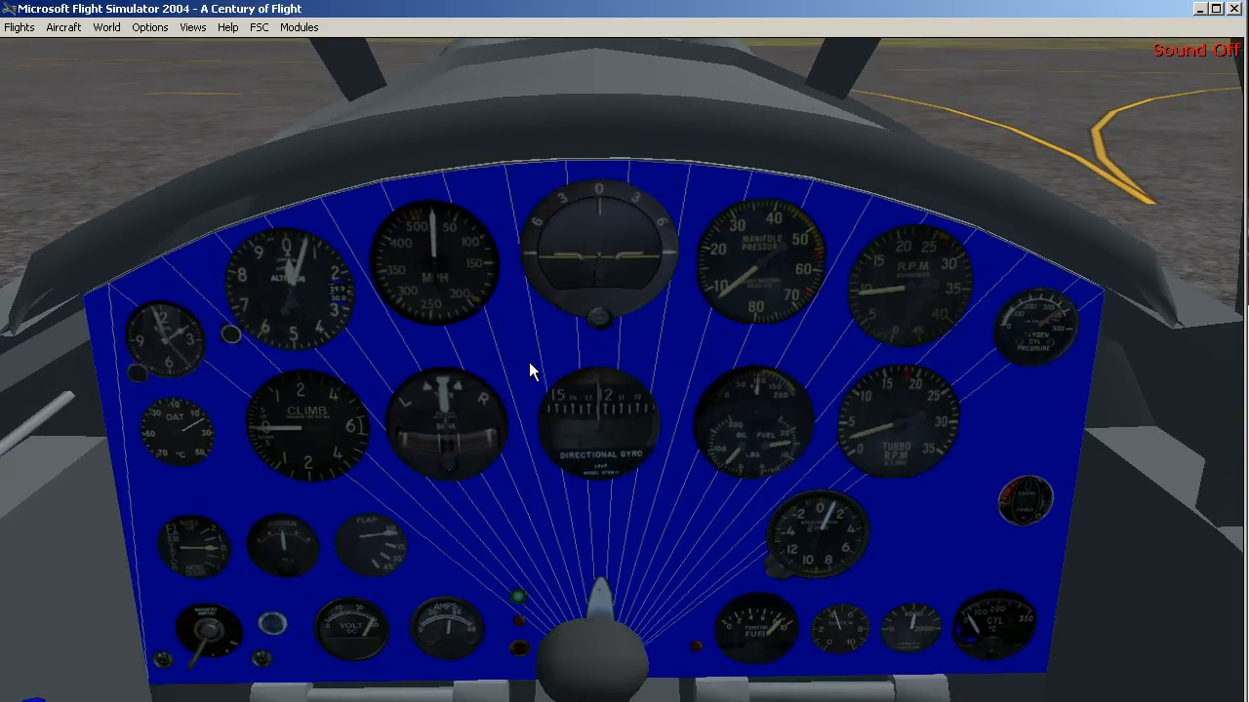
key("ctrl+Return")
key("ctrl+Return")
key("ctrl+Return")
key("ctrl+Return")
key("ctrl+BackSpace")
key("ctrl+BackSpace")
key("ctrl+BackSpace")
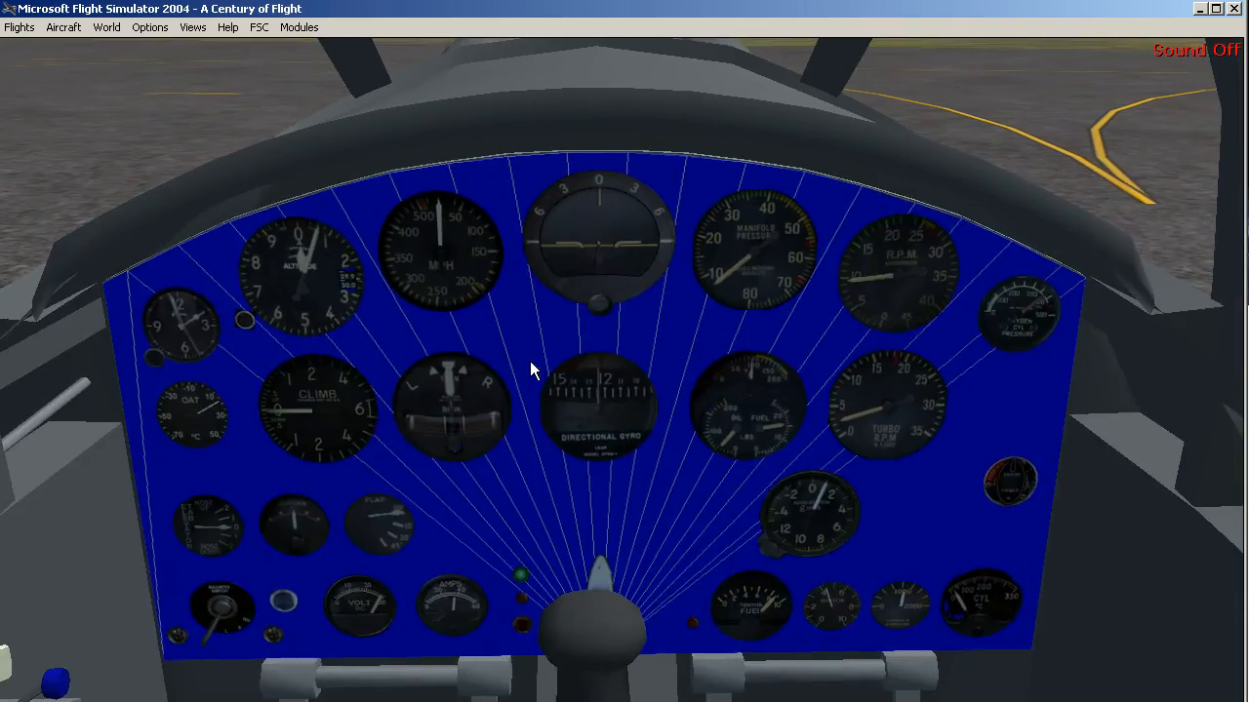